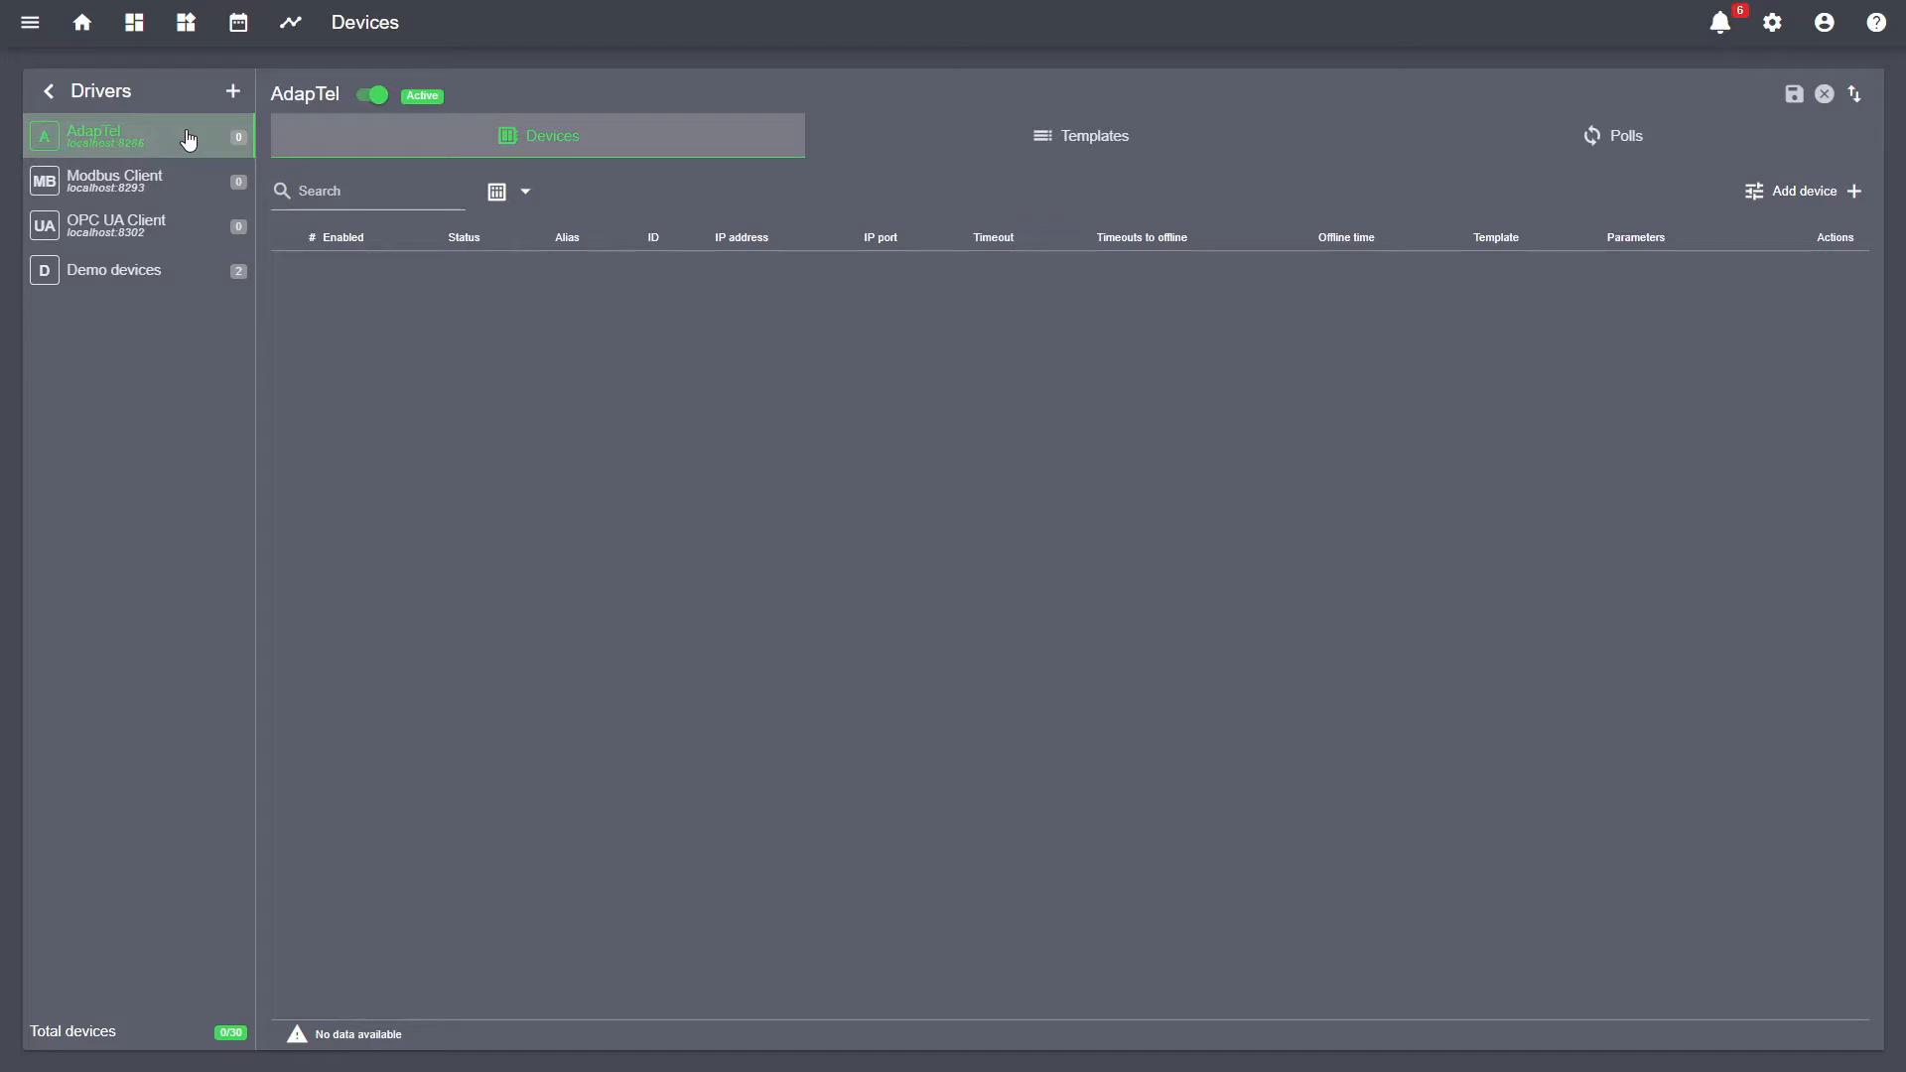
# - Step through Modbus Client and OPC UA Client to the Demo devices driver, listing Demo001 and Demo002
pyautogui.click(187, 187)
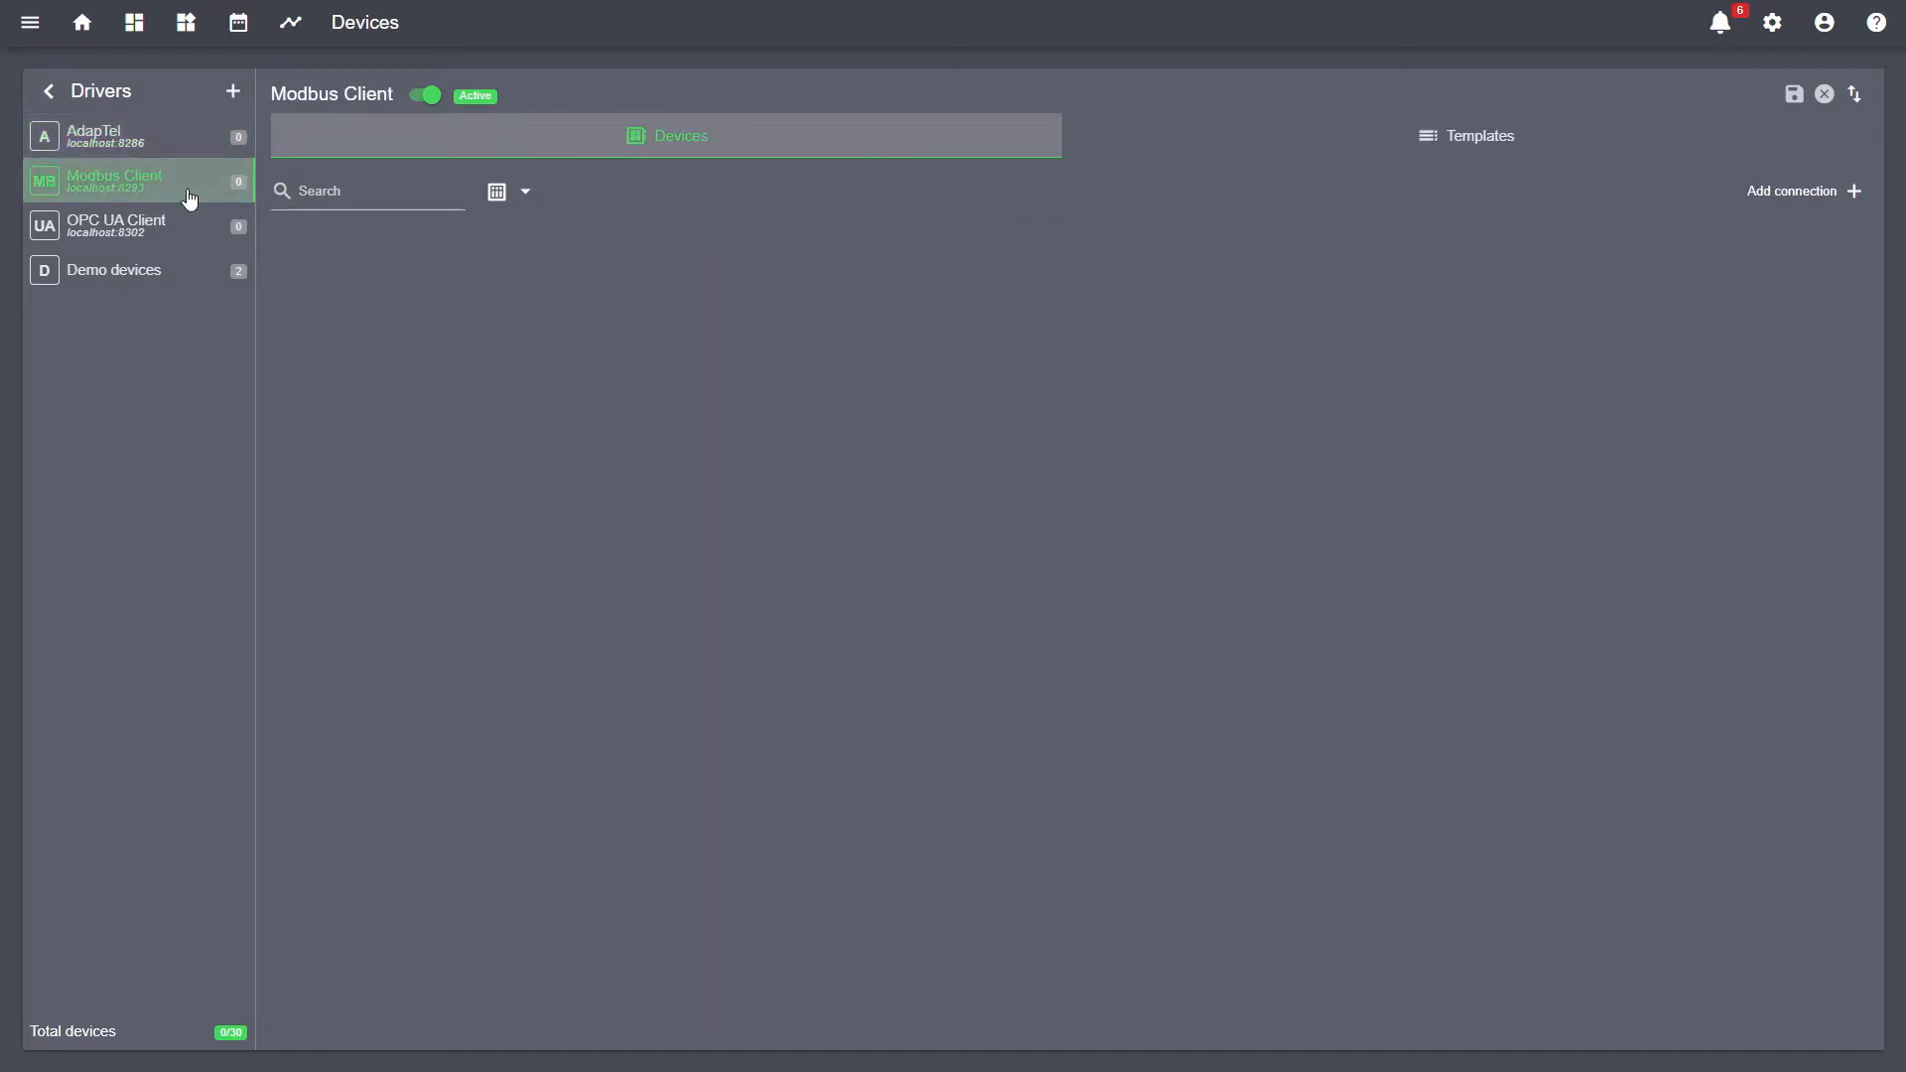
pyautogui.click(190, 231)
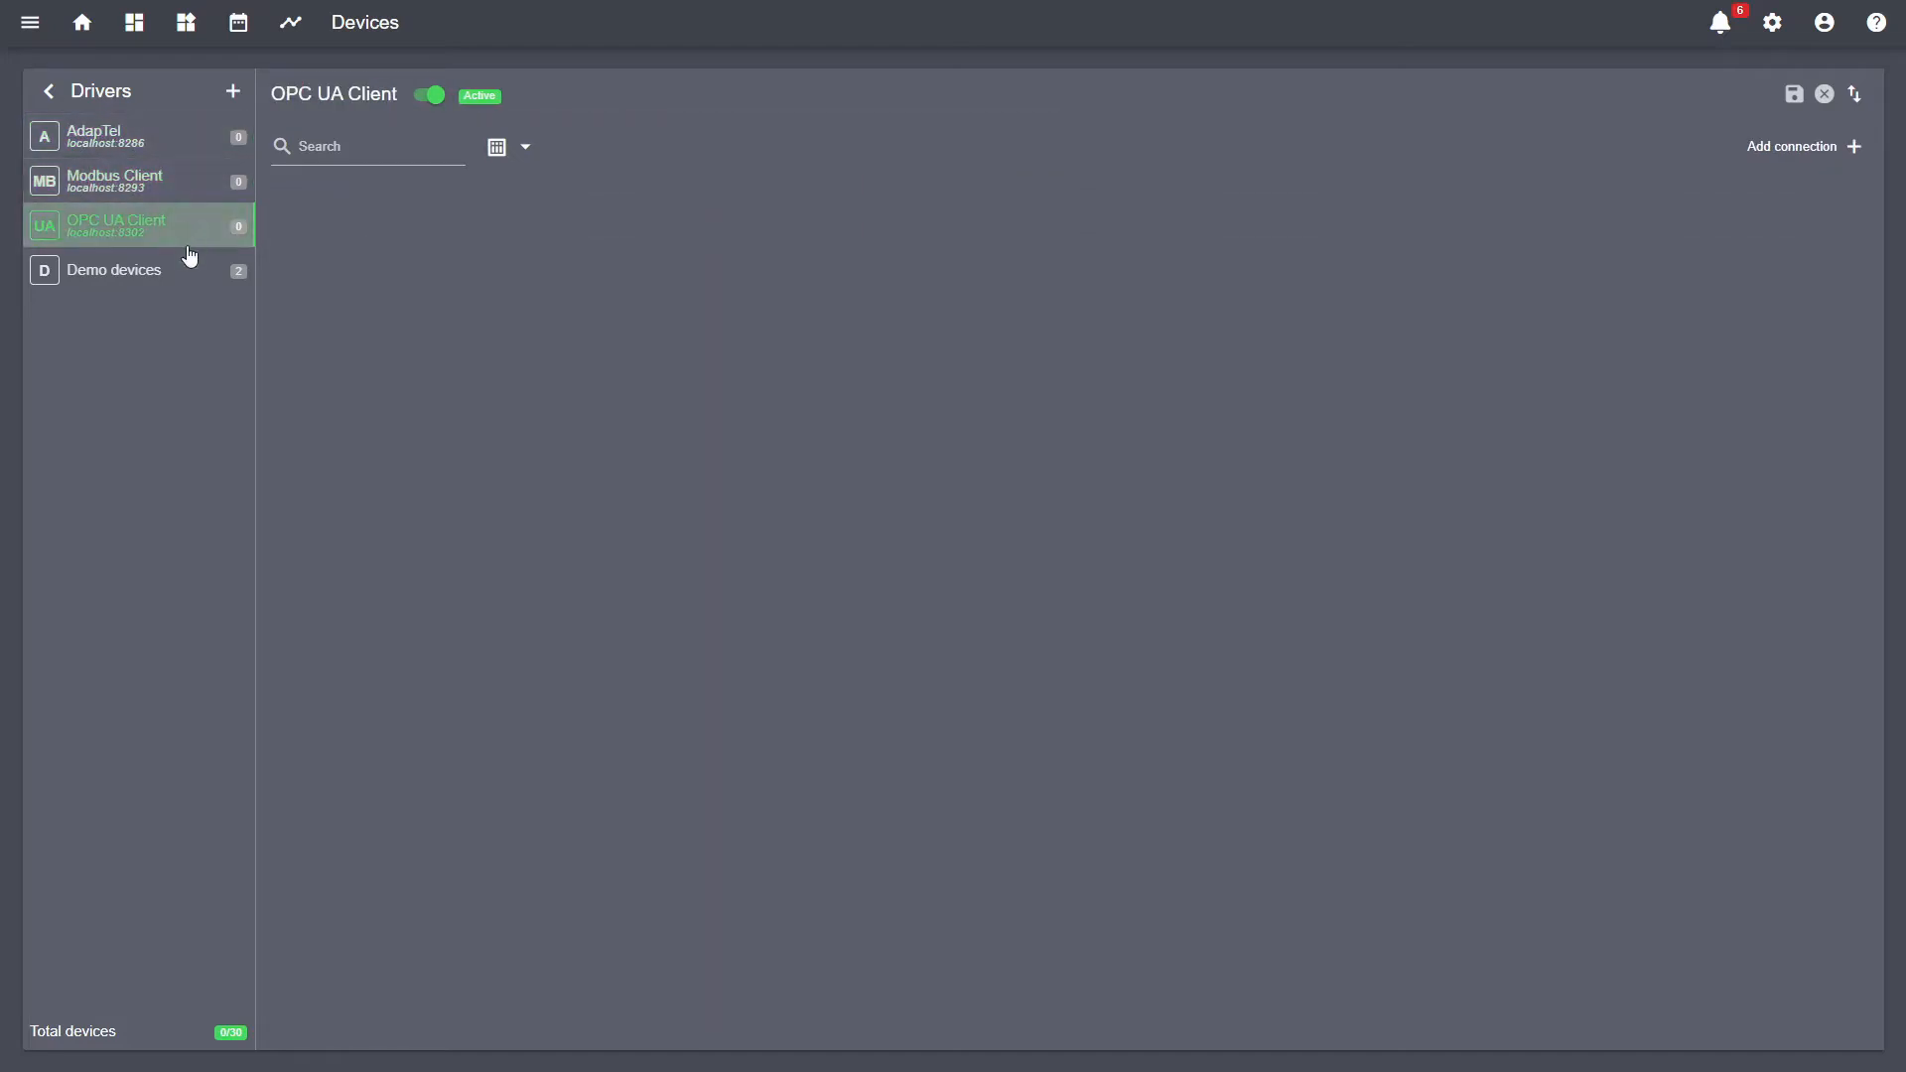
pyautogui.click(189, 269)
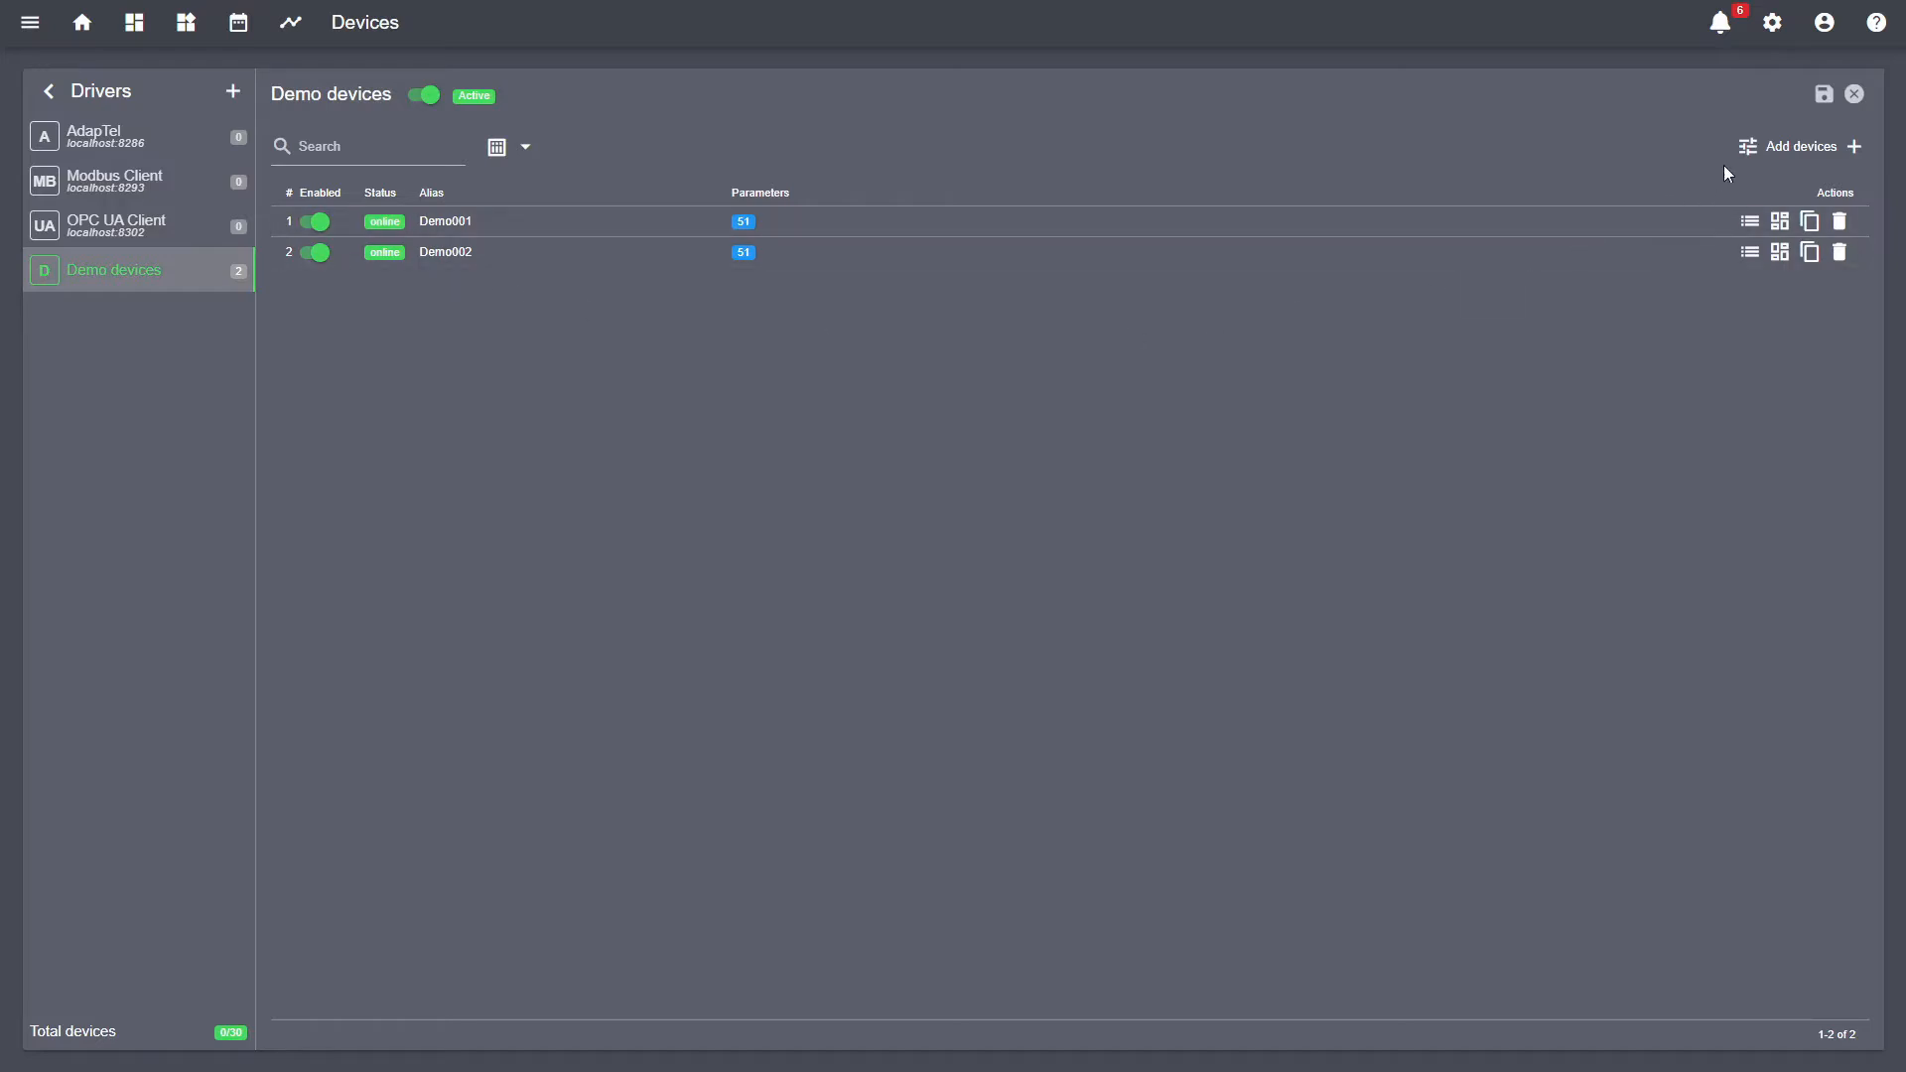
# - Leave common settings unchanged, switch off Demo001's Enabled toggle, and save the Demo devices configuration
pyautogui.click(1749, 147)
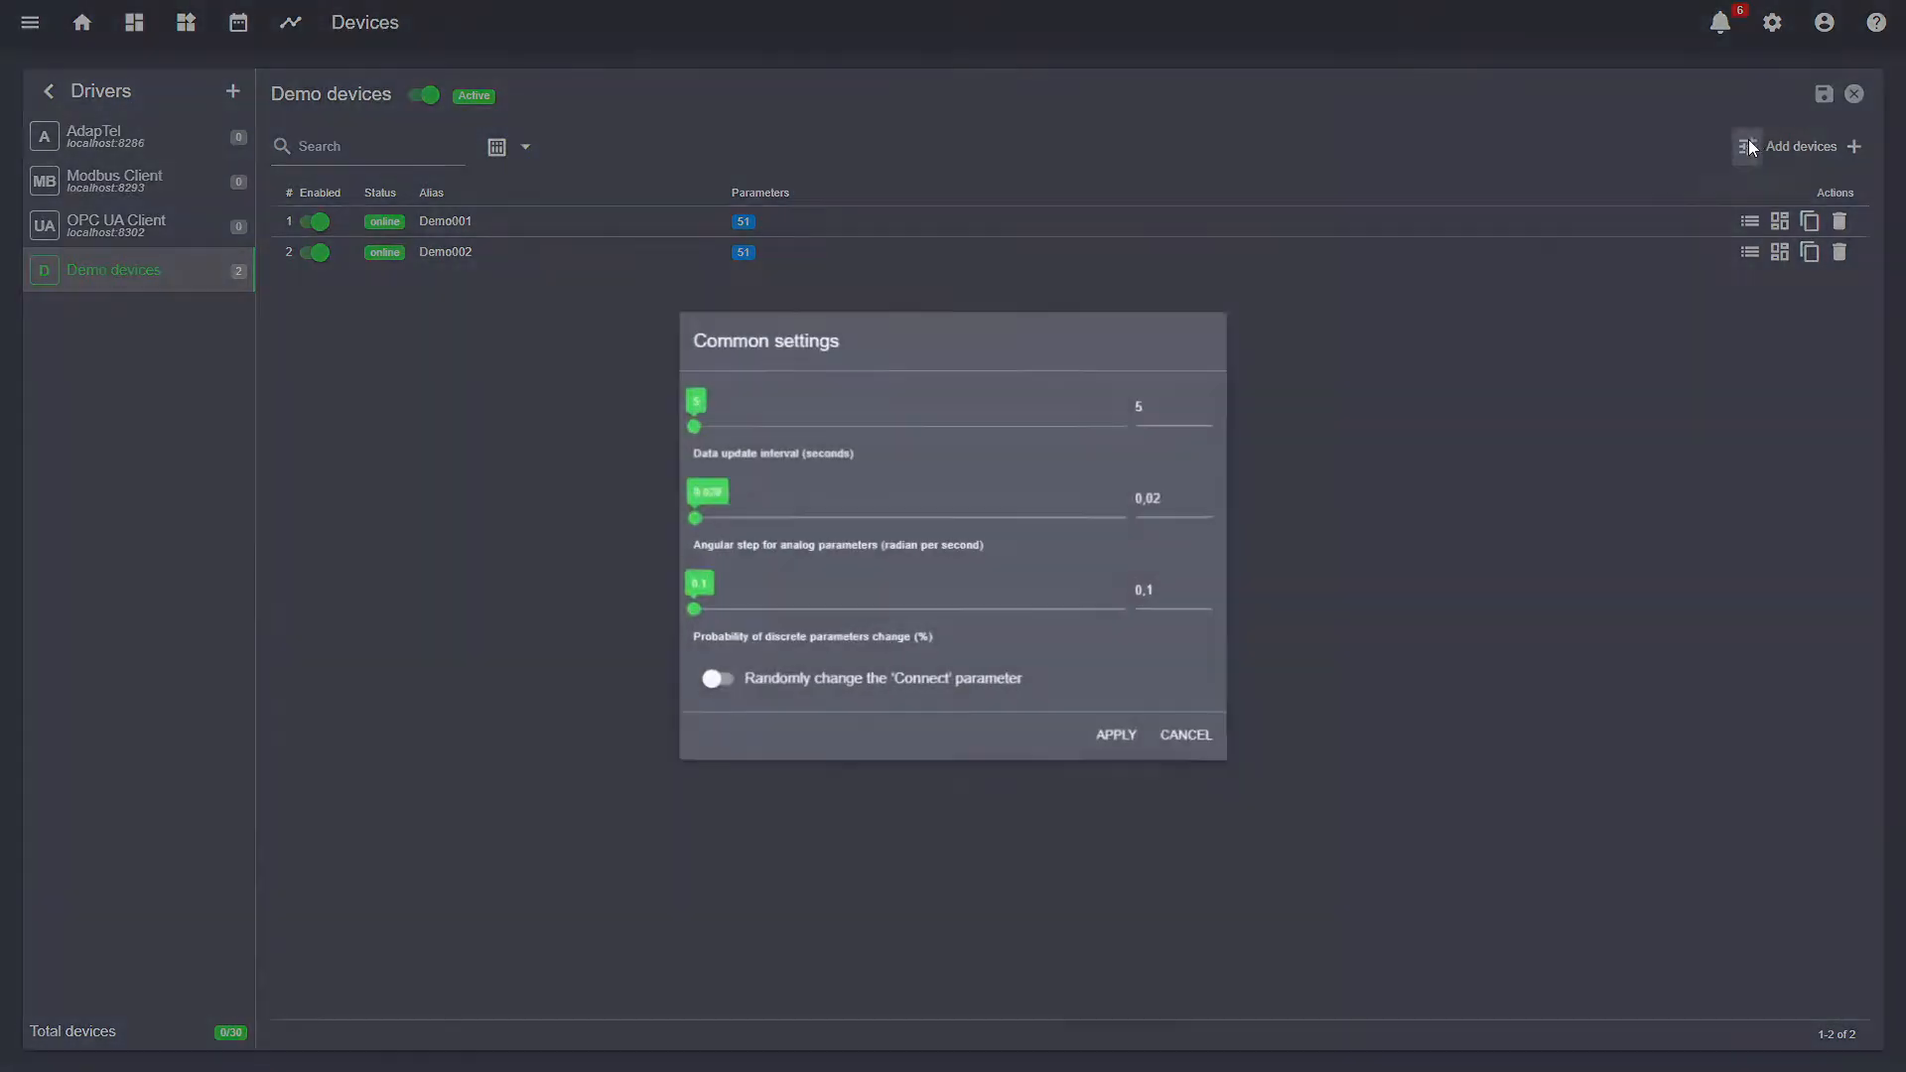
pyautogui.click(1188, 740)
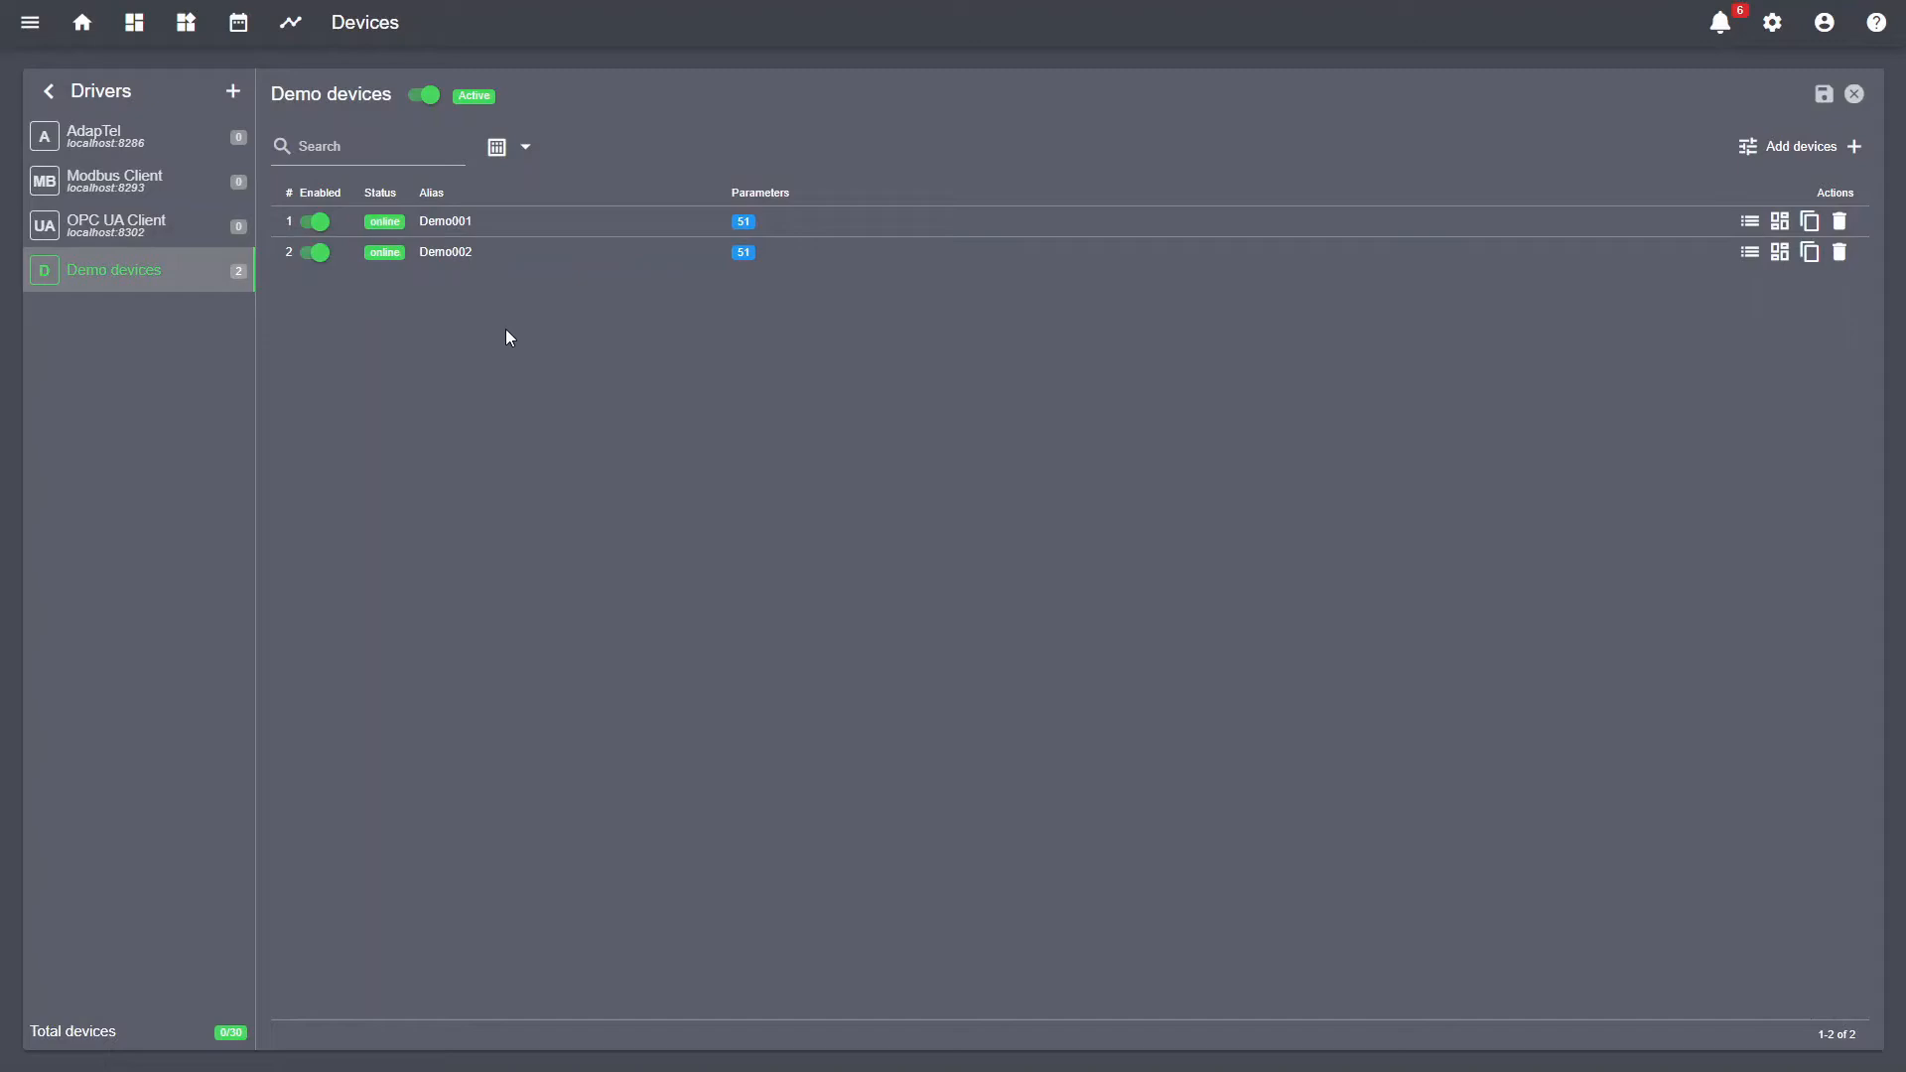
pyautogui.click(318, 221)
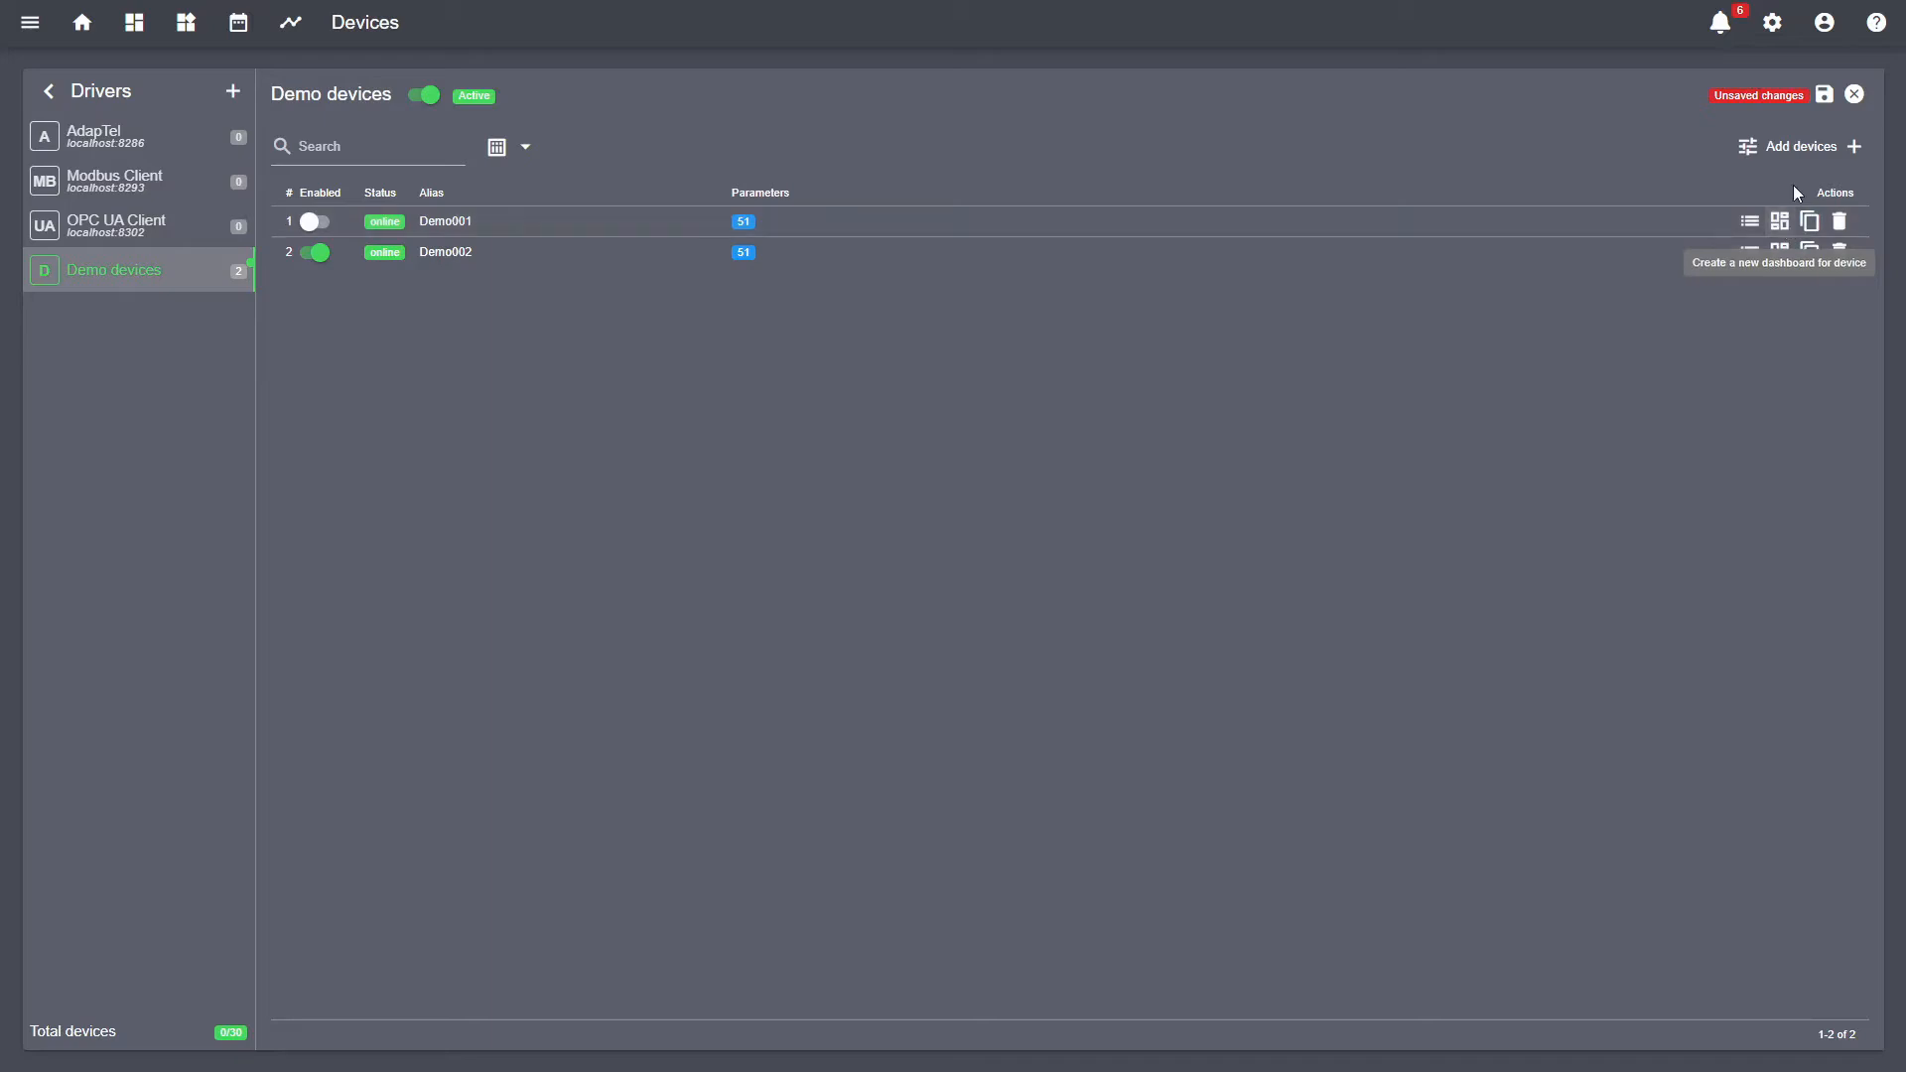
pyautogui.click(1823, 95)
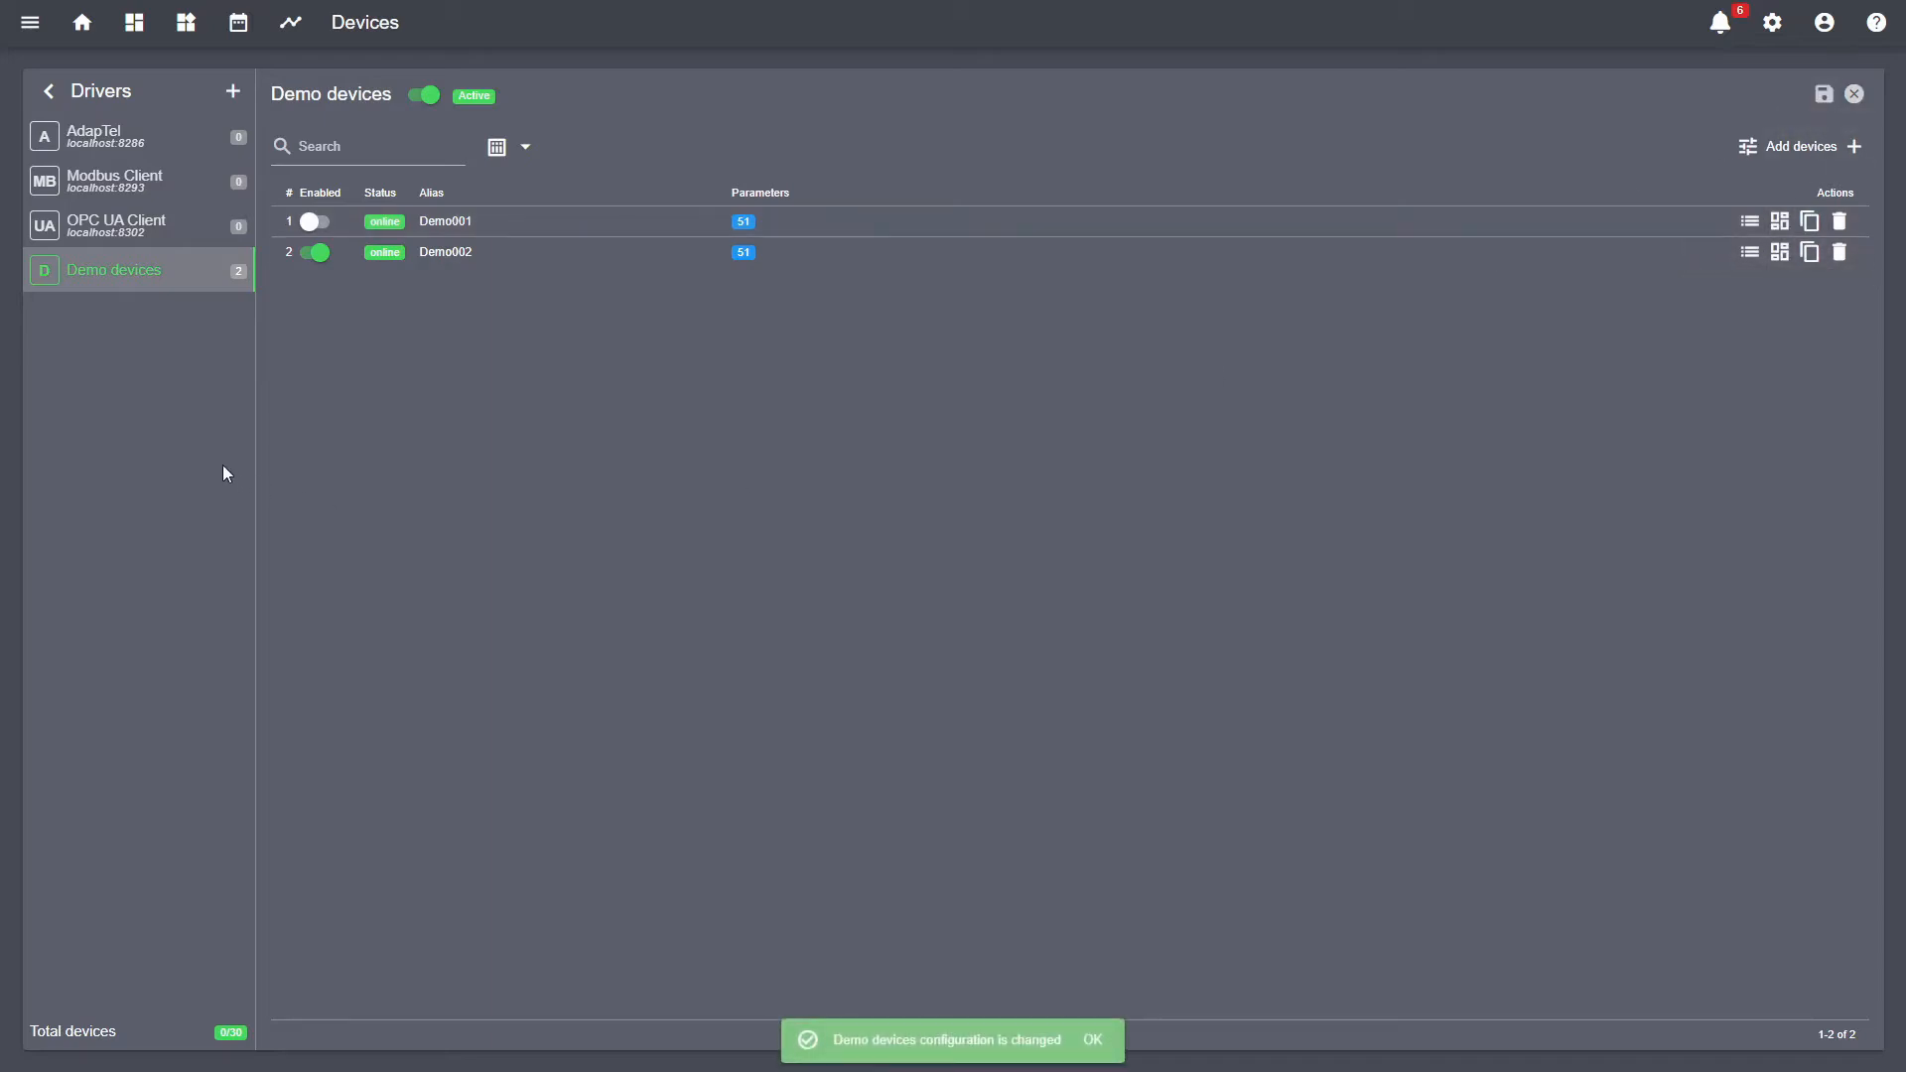
# - Move from AdapTel to the Modbus Client driver and show its empty Templates tab
pyautogui.click(170, 137)
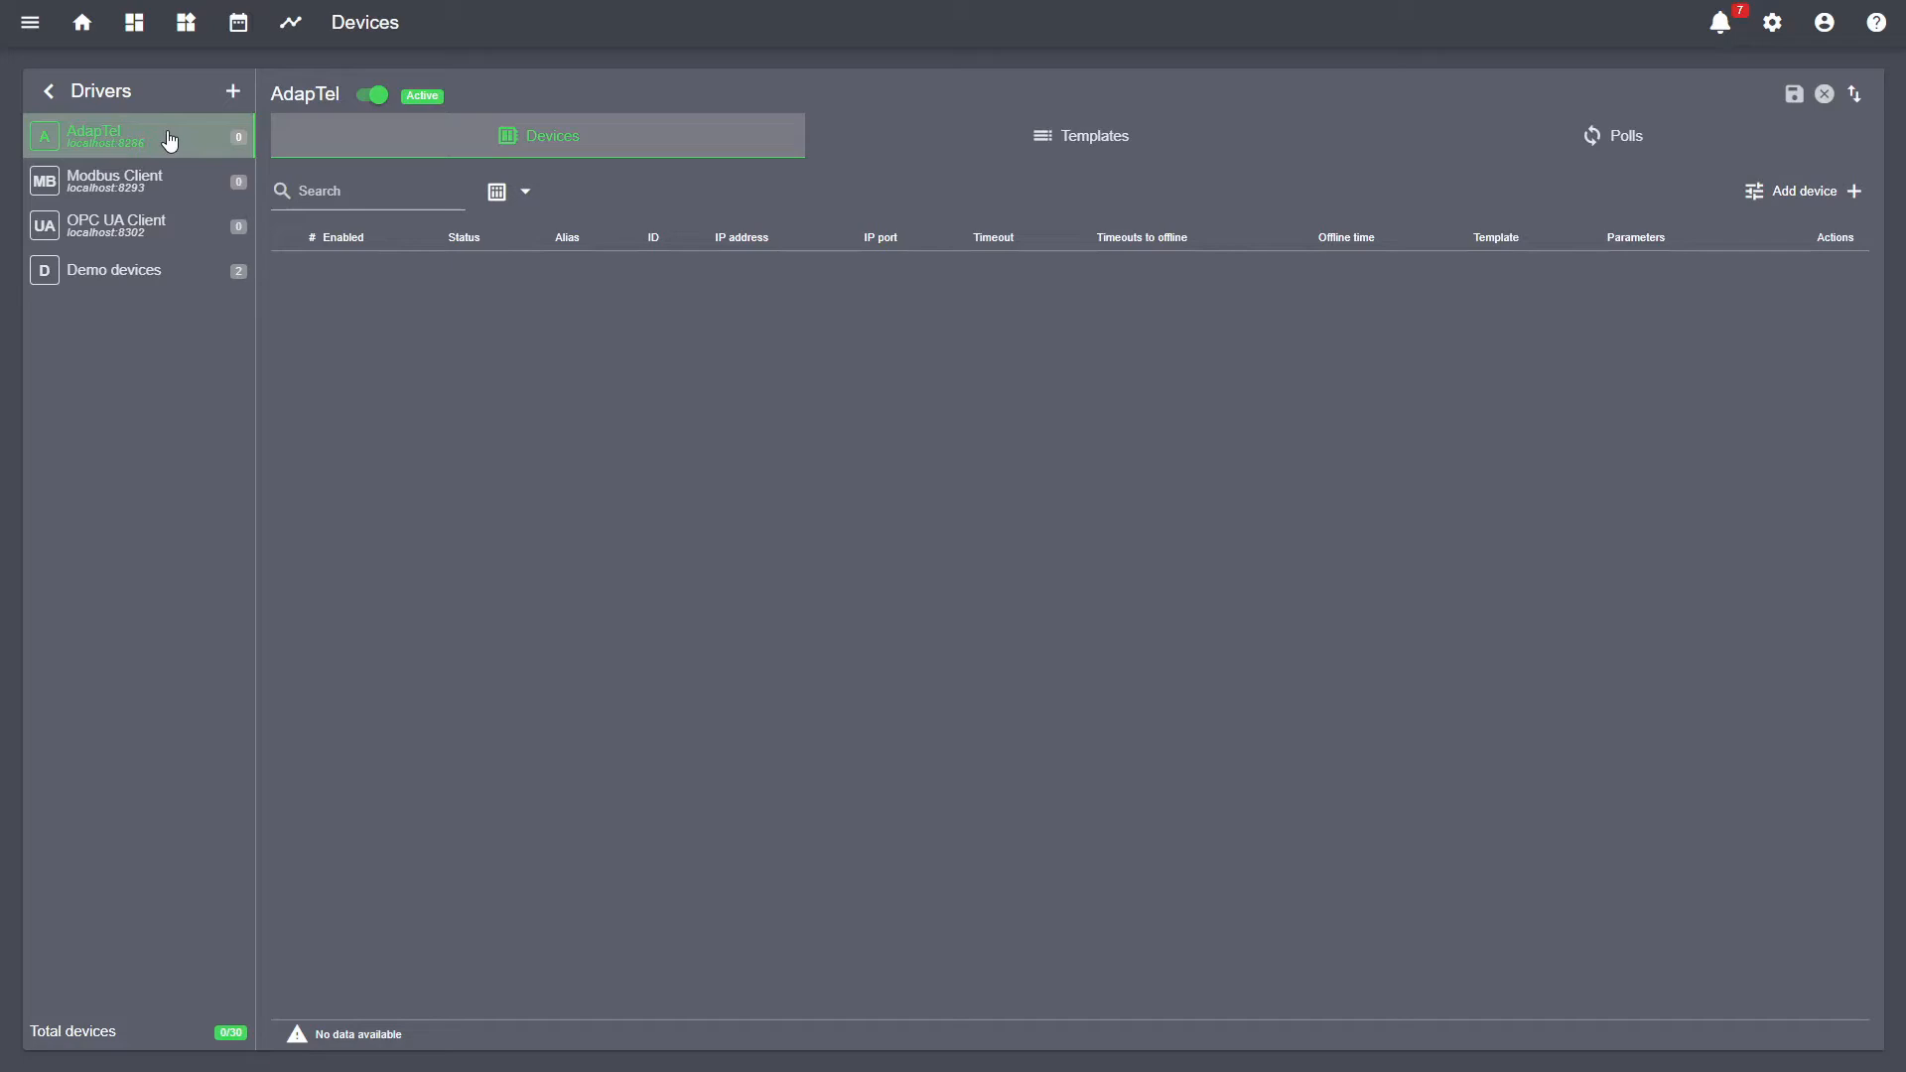
pyautogui.click(178, 185)
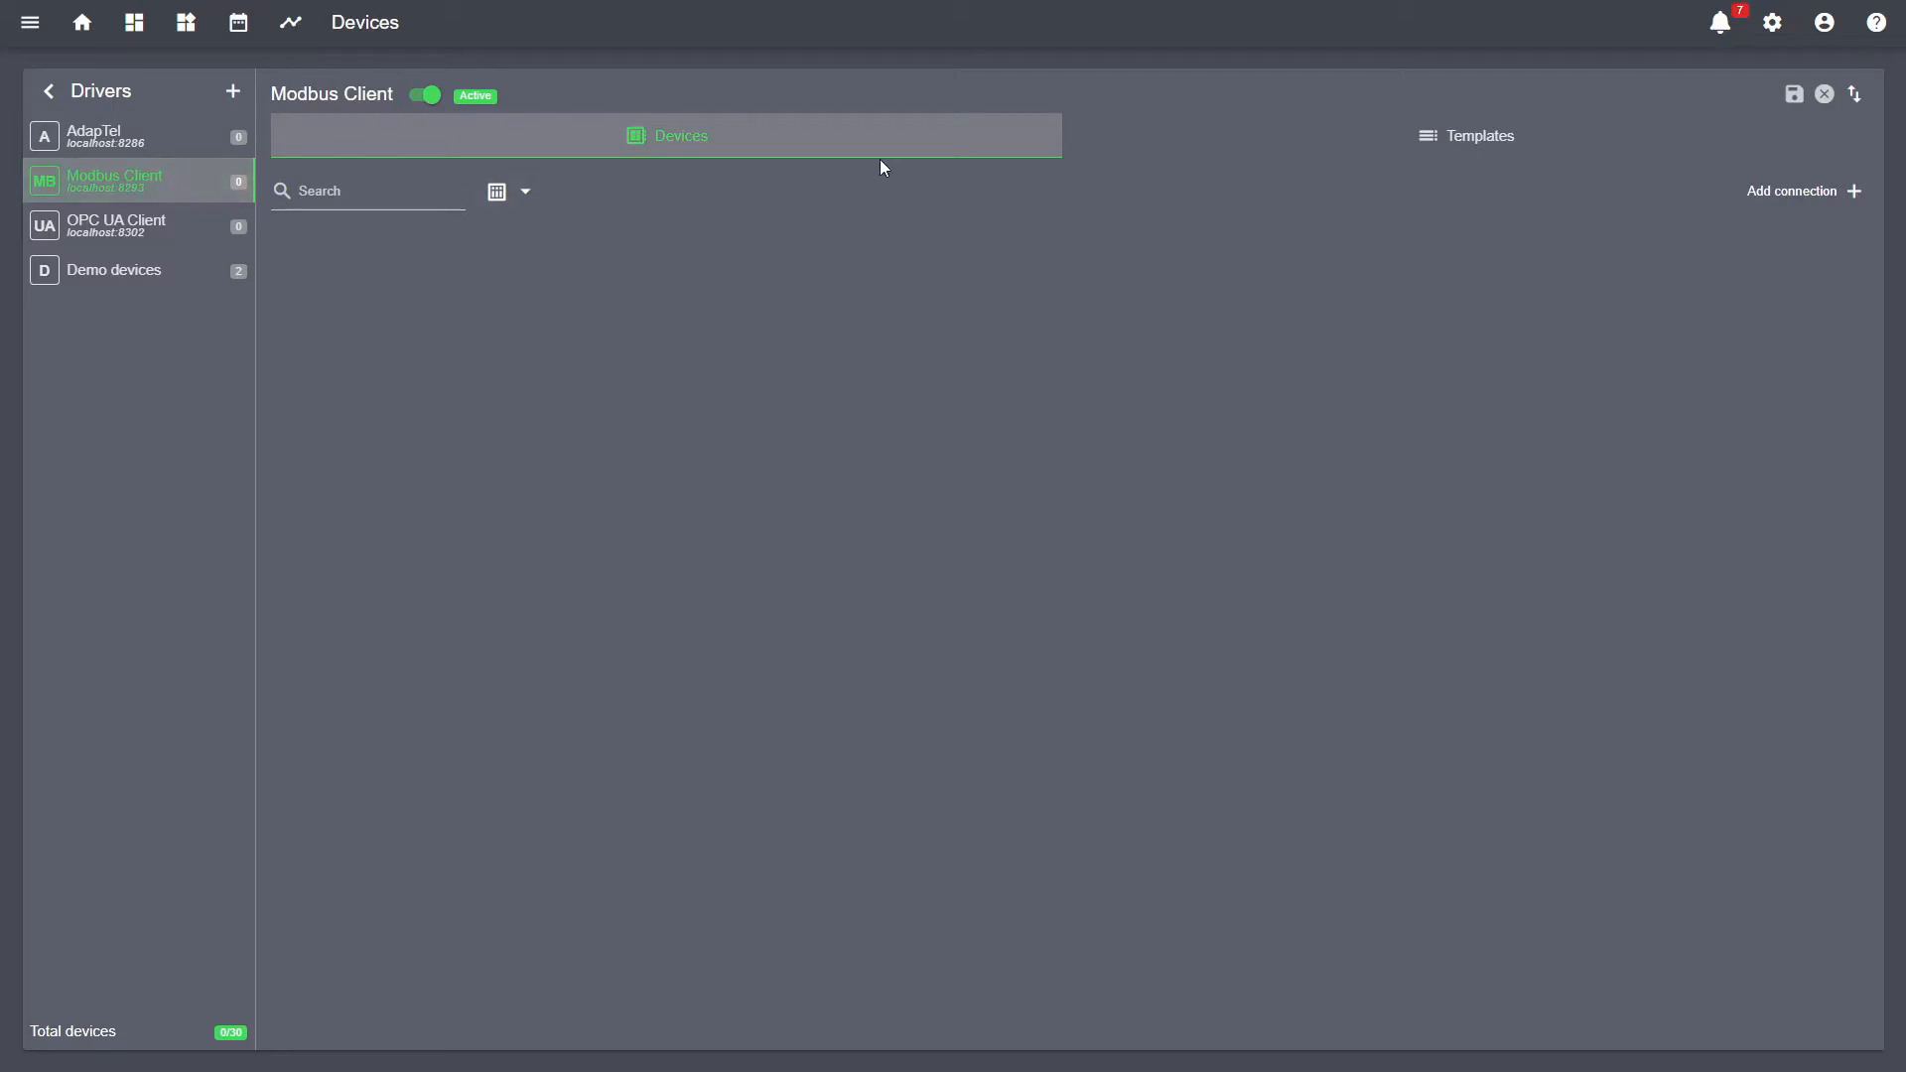
pyautogui.click(1227, 151)
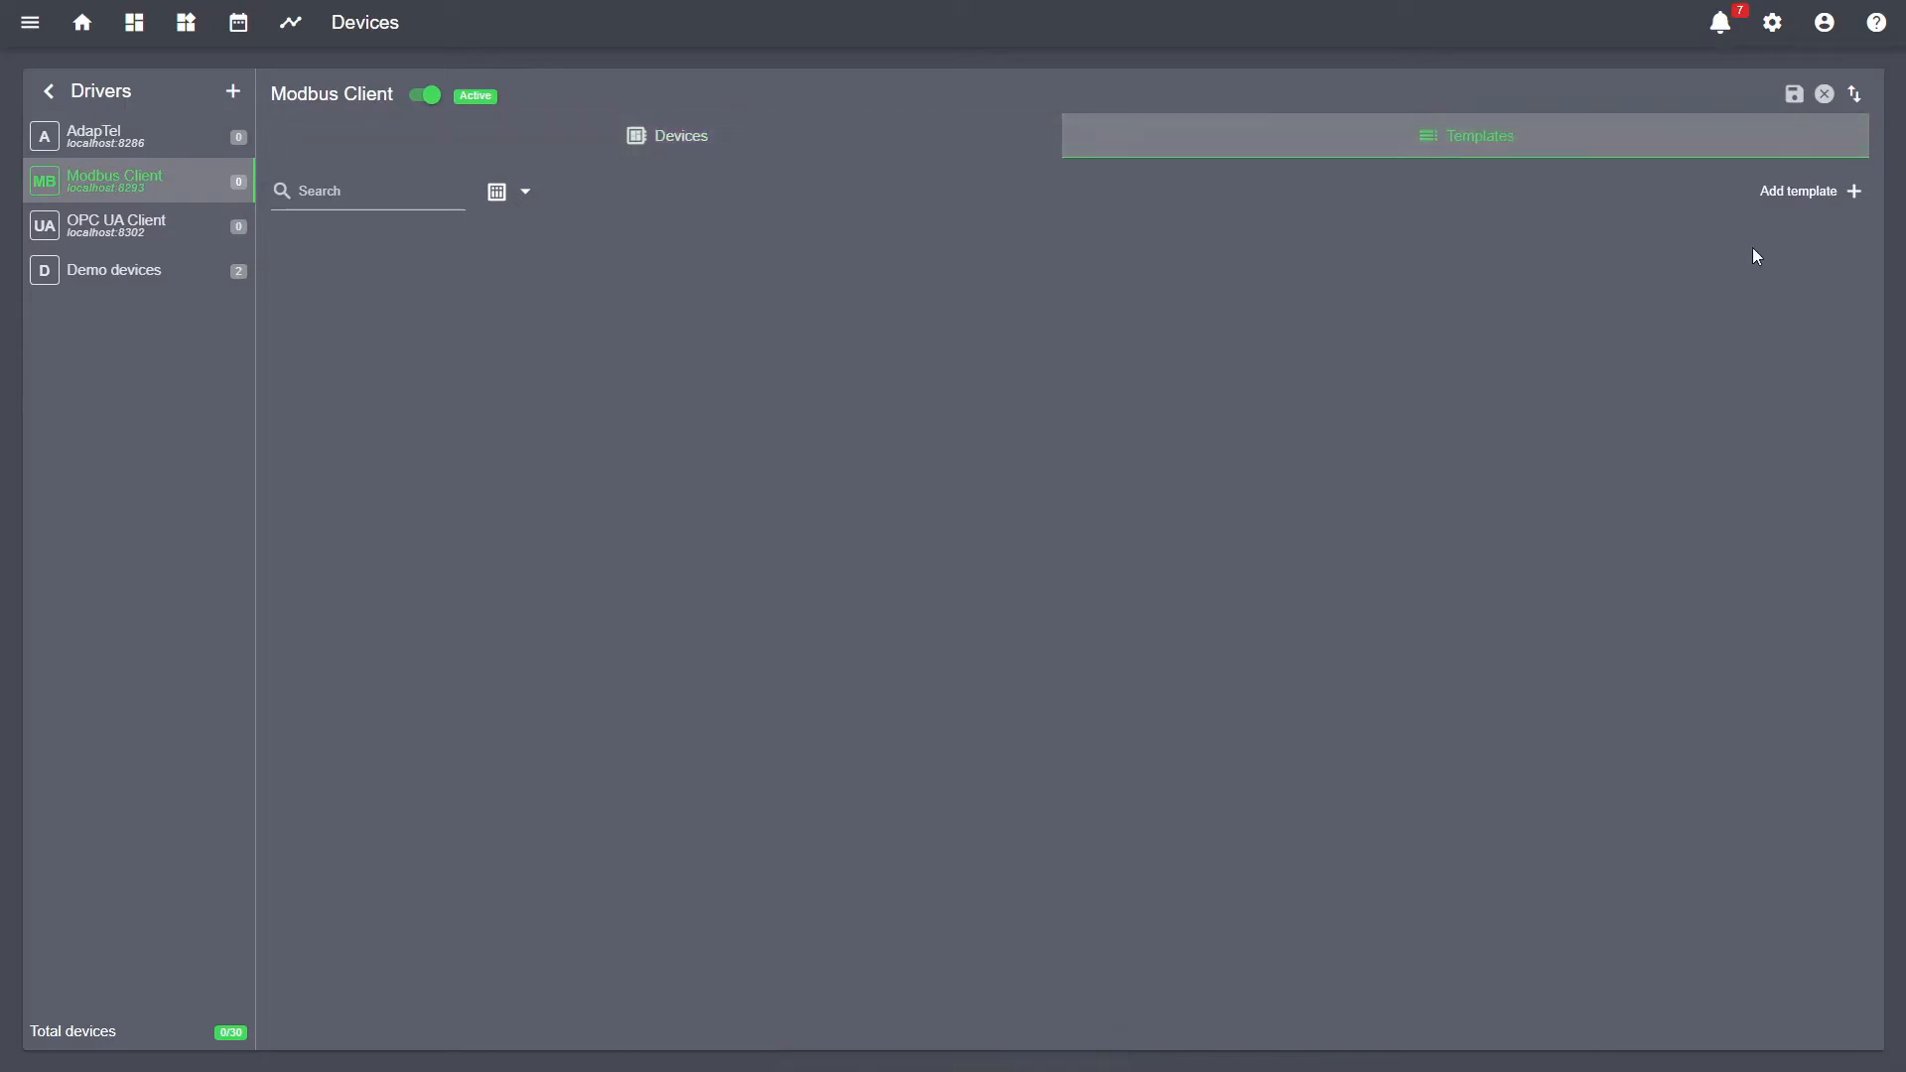
# - Create a new Modbus template named MyConnection
pyautogui.click(1808, 189)
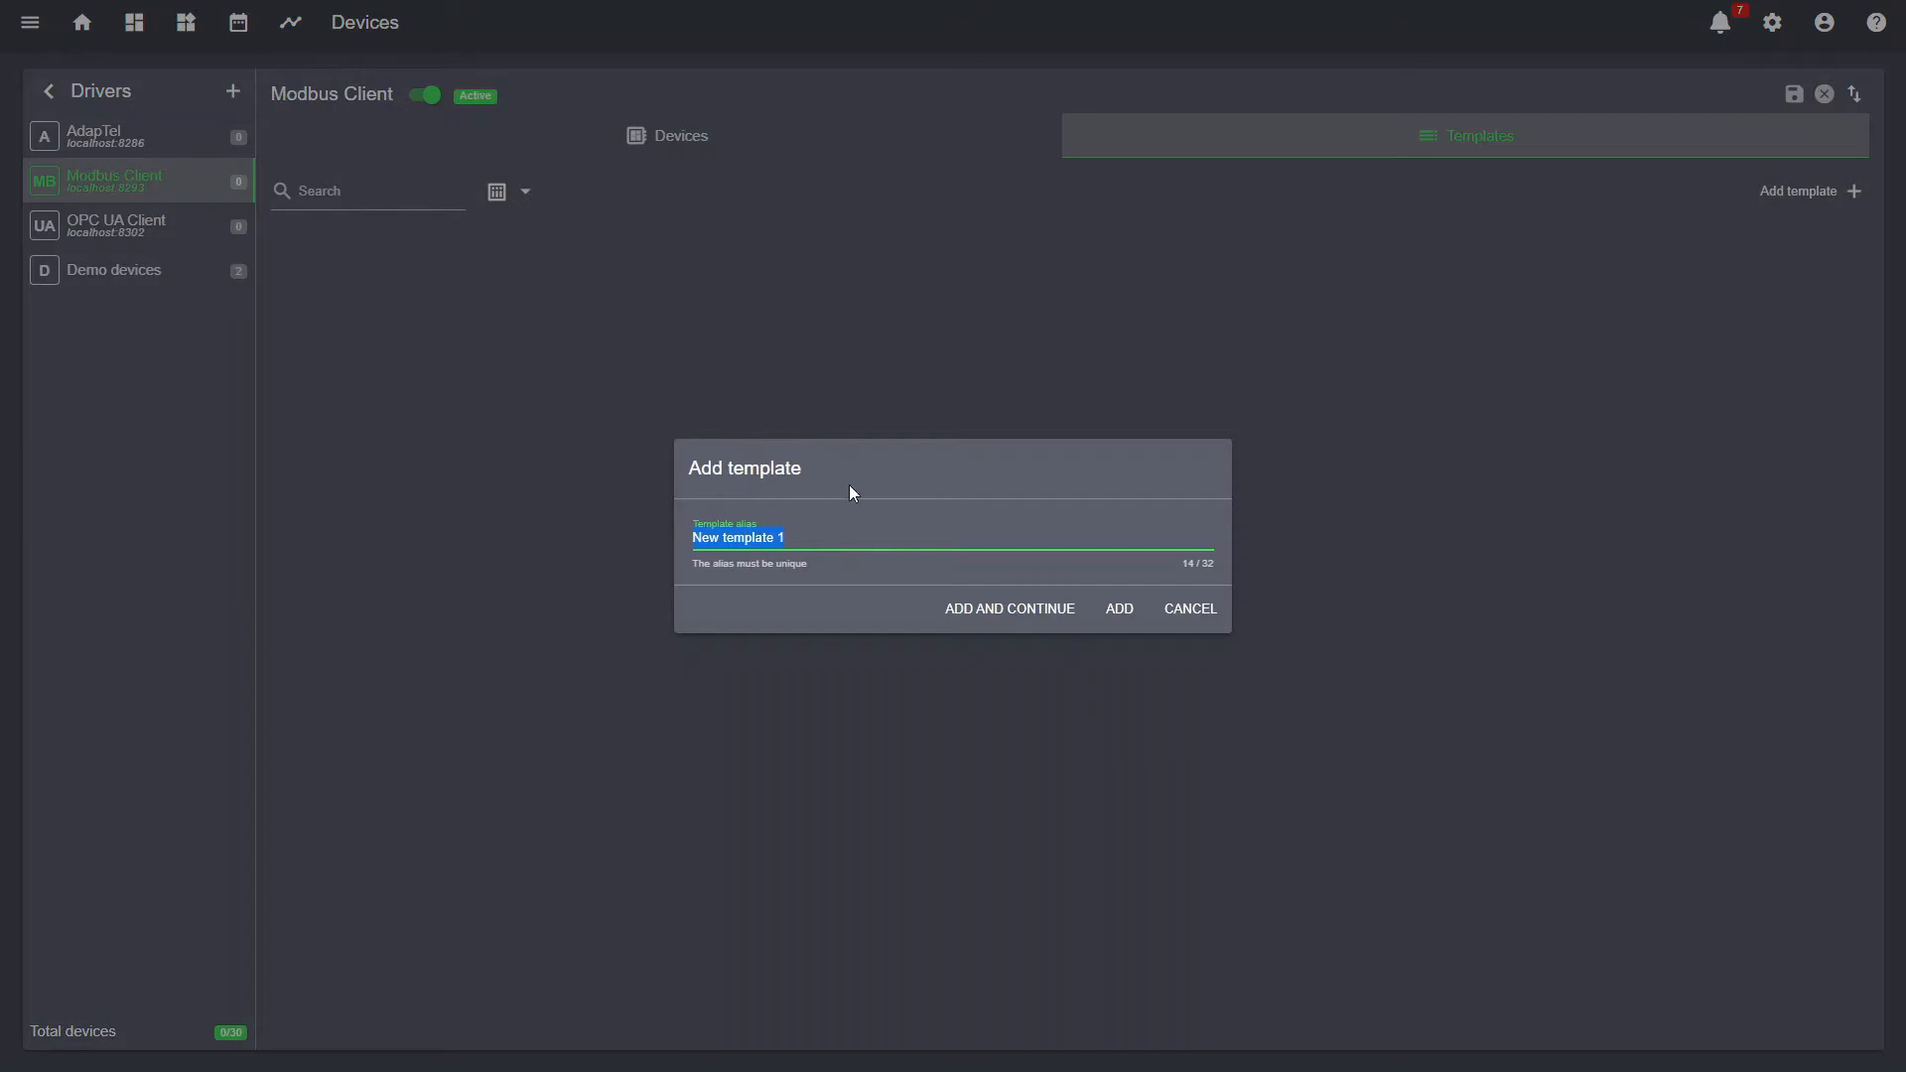
pyautogui.write('MyConnection')
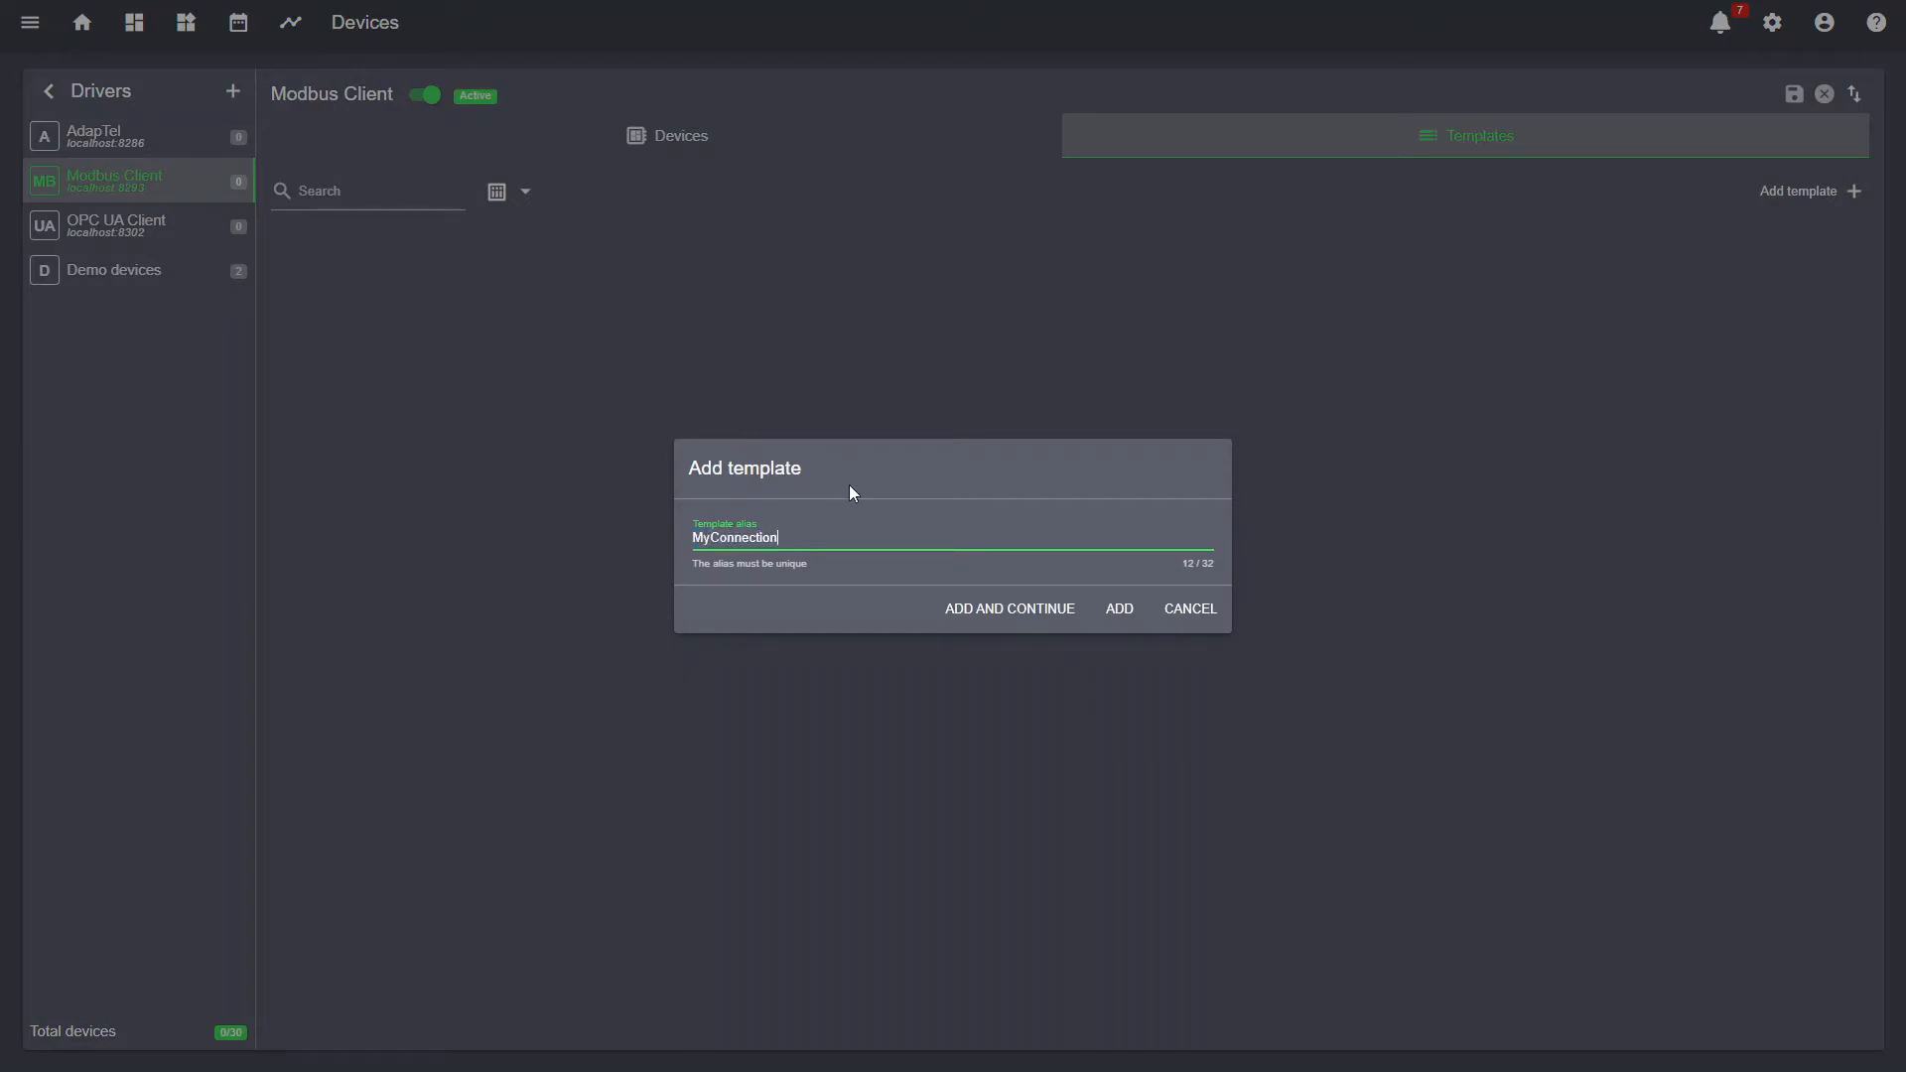
pyautogui.click(1036, 608)
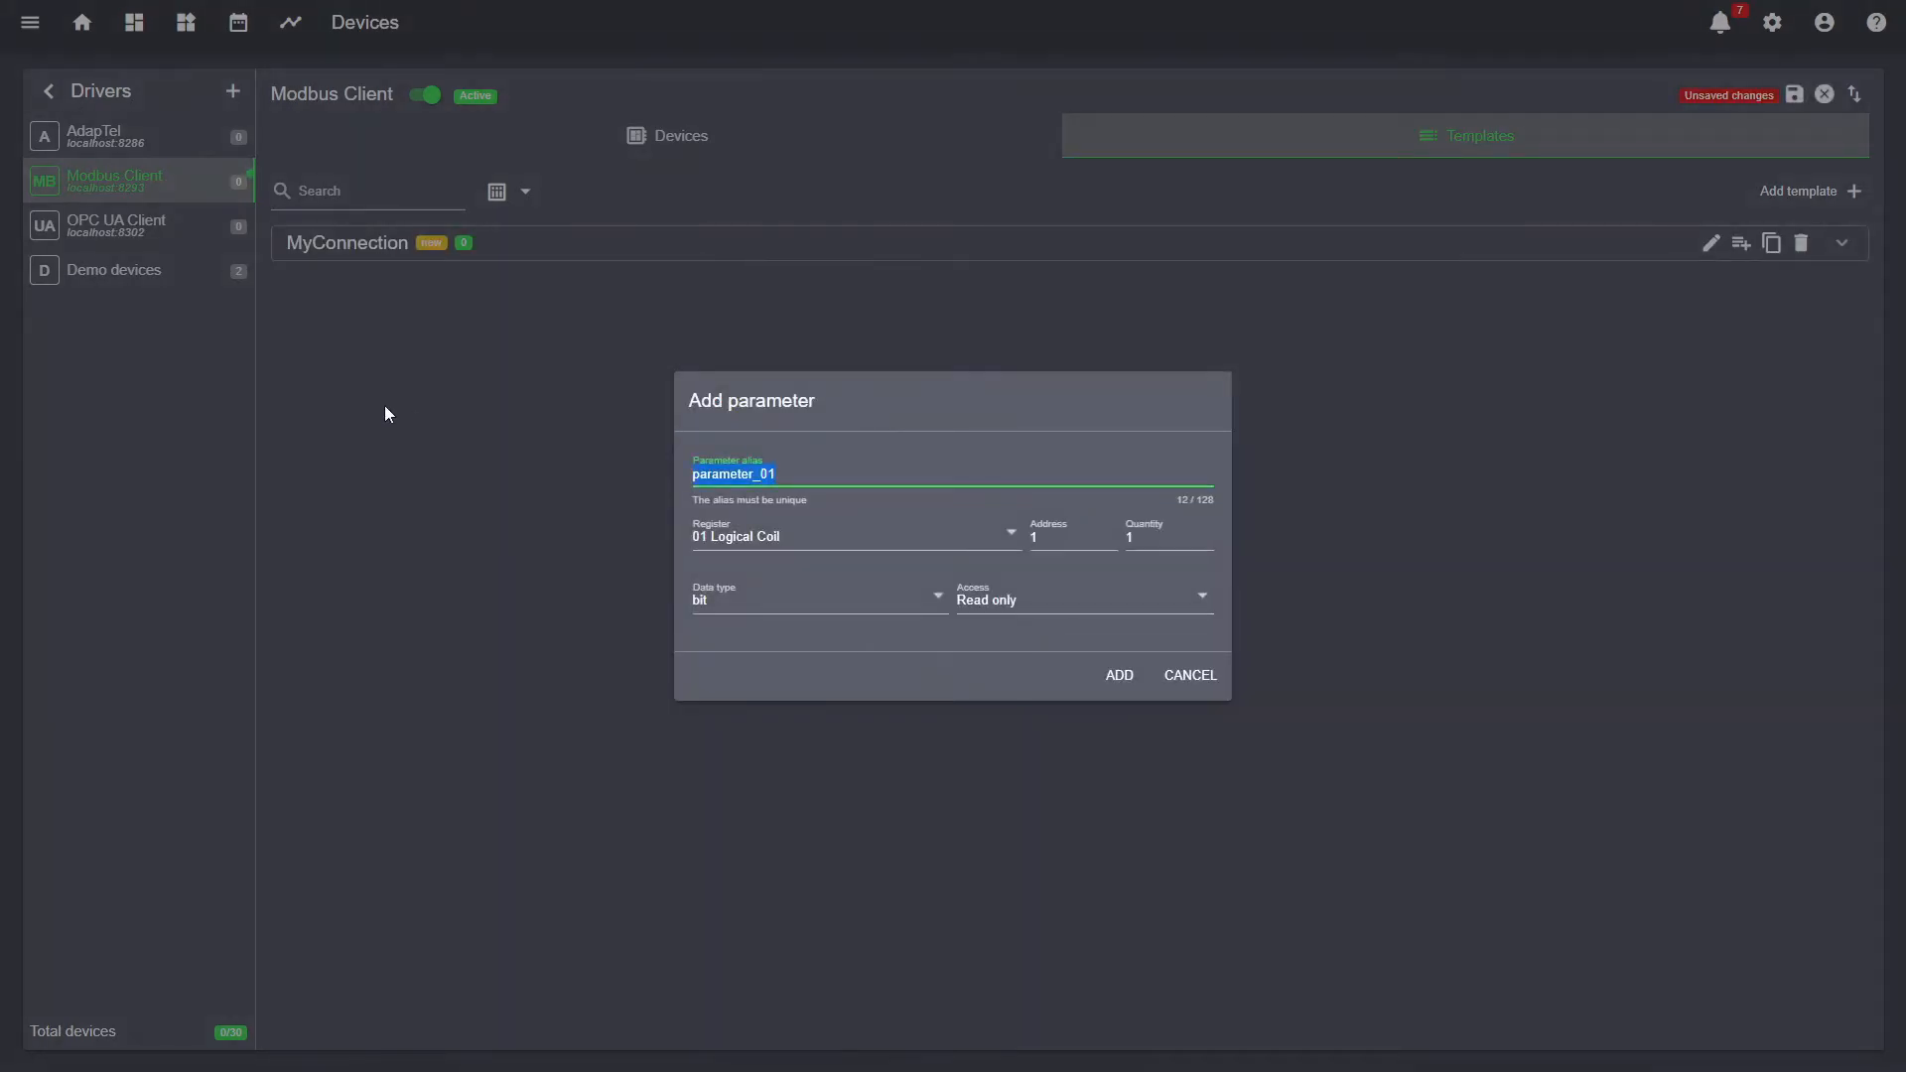
# - Define parameter Discrete_01 as a 03 Holding Register bit with quantity 5
pyautogui.write('Discrete_01')
pyautogui.click(730, 534)
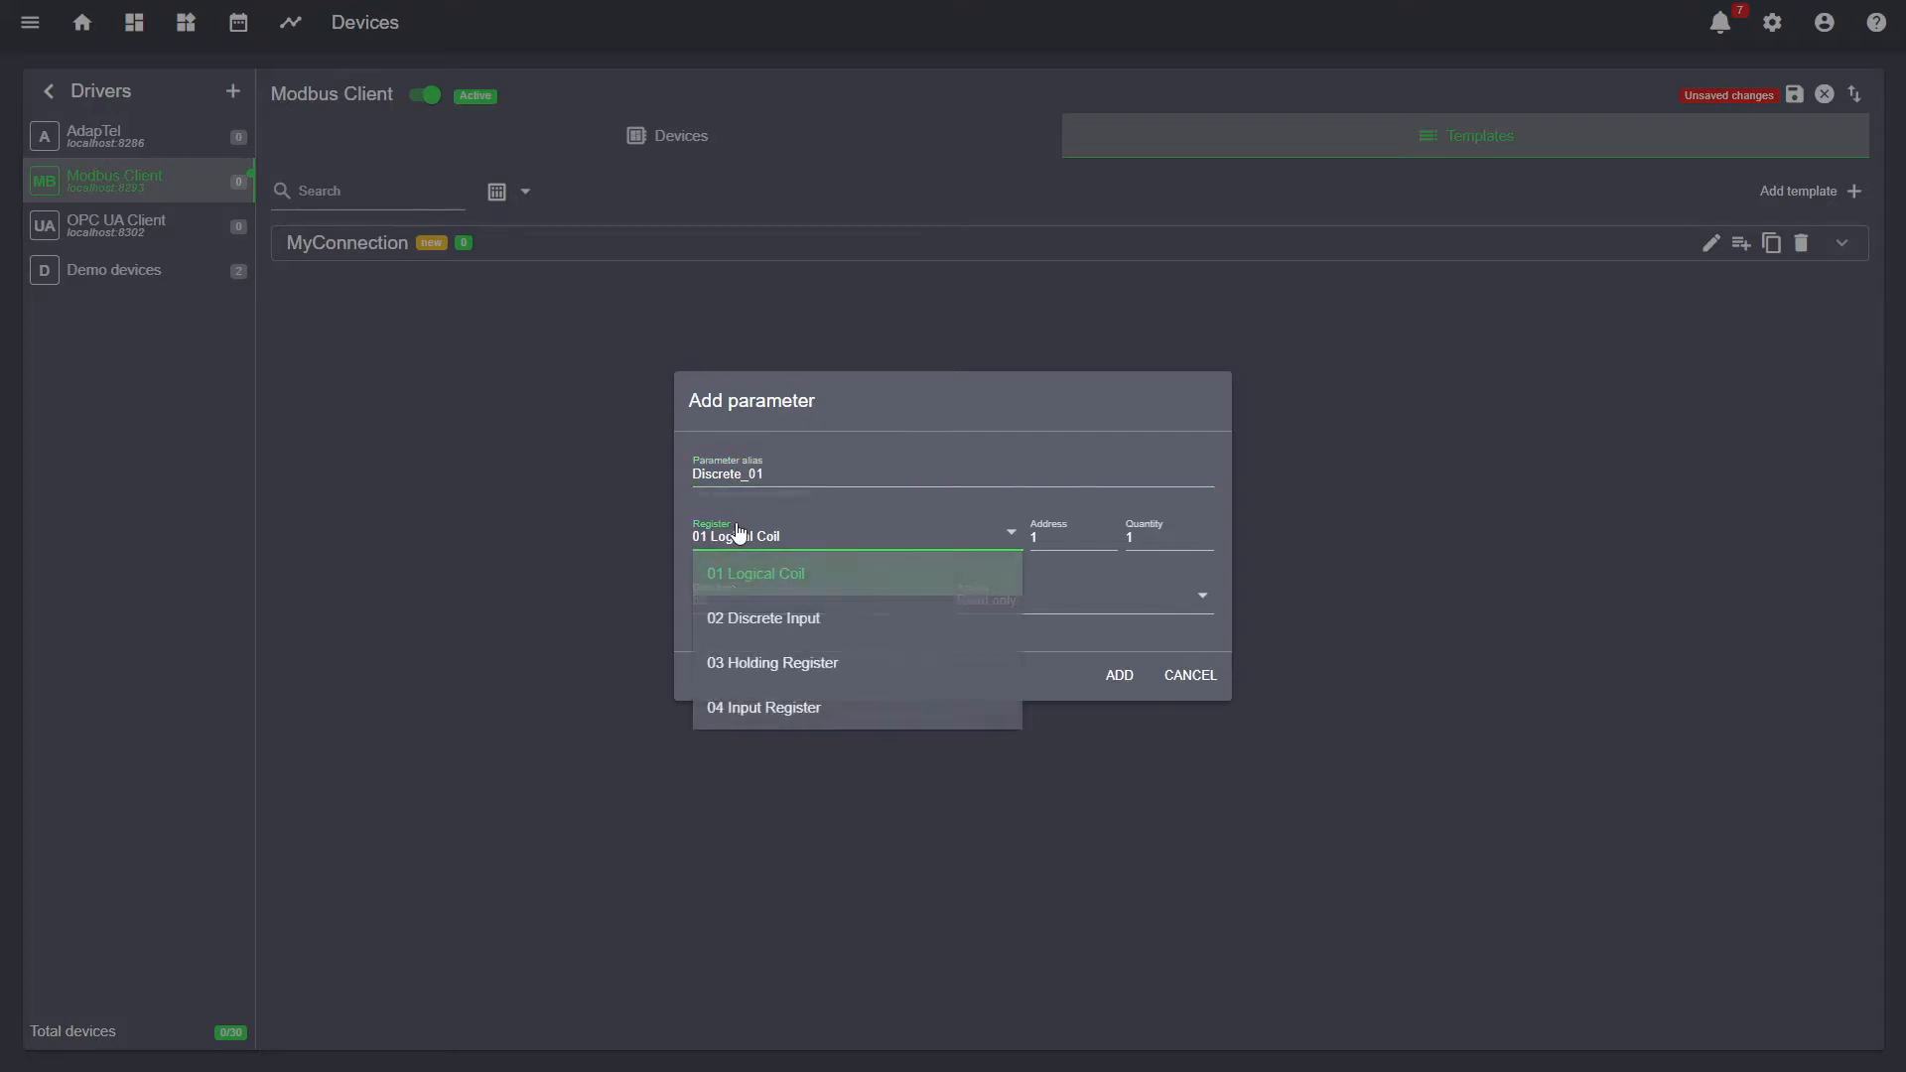
pyautogui.click(768, 662)
pyautogui.click(774, 608)
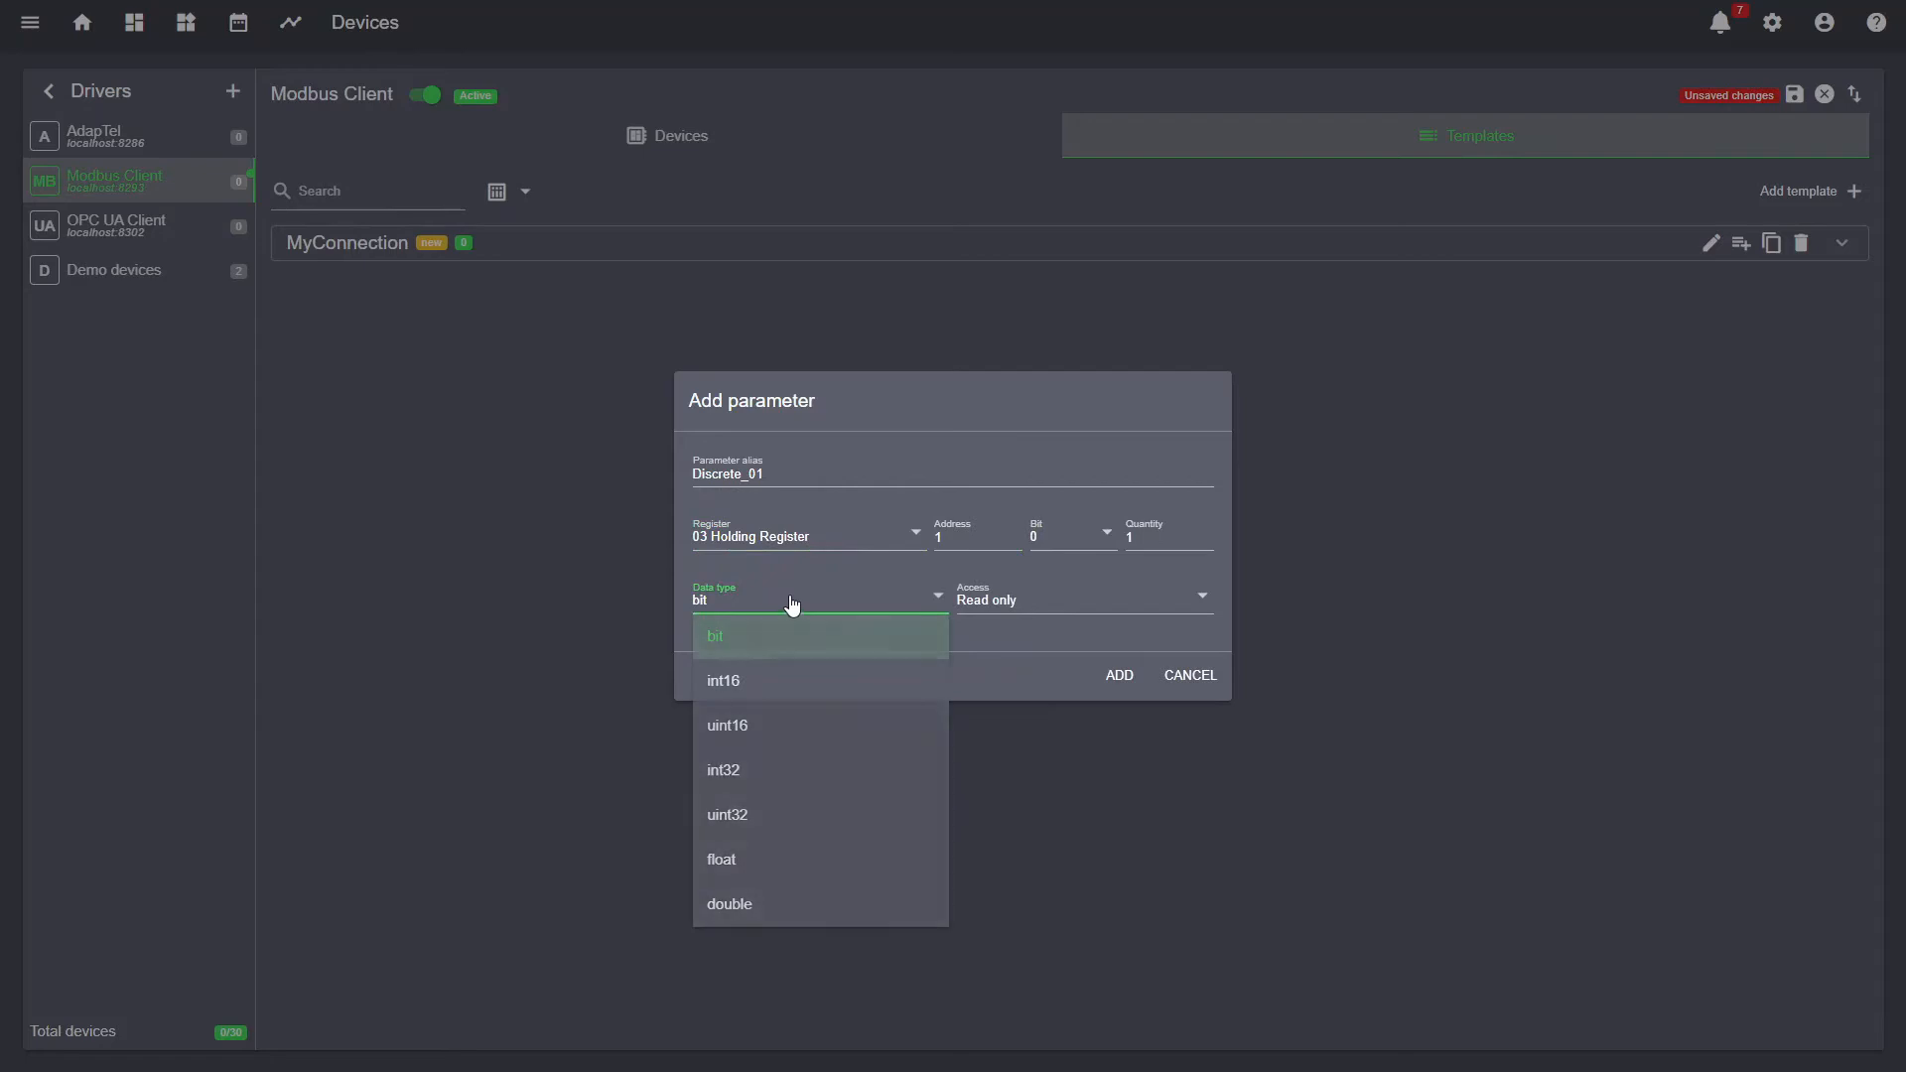
pyautogui.click(791, 605)
pyautogui.moveTo(1090, 538)
pyautogui.mouseDown()
pyautogui.moveTo(1156, 537)
pyautogui.moveTo(1091, 544)
pyautogui.mouseUp()
pyautogui.write('5')
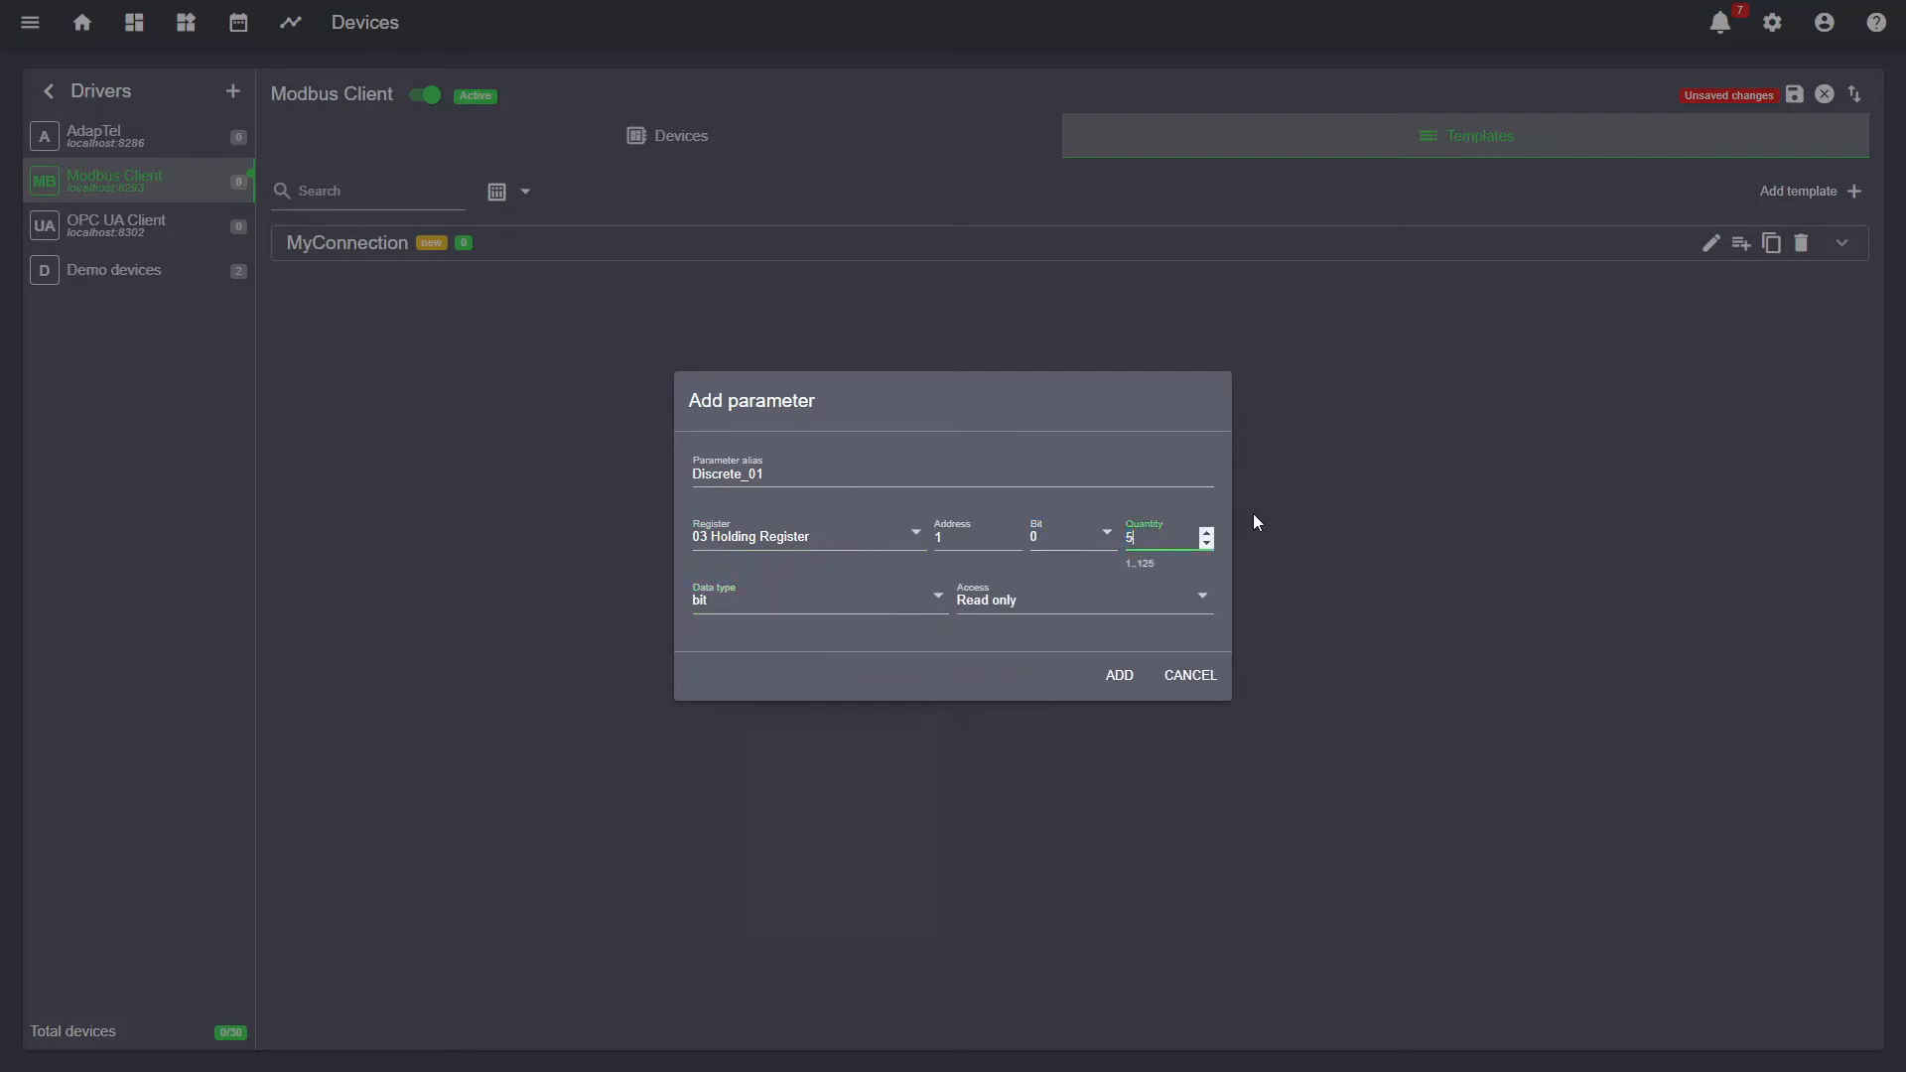
# - Start the parameters at bit 10 of address 2 with Read/Write access, and add them
pyautogui.click(1060, 541)
pyautogui.click(1058, 473)
pyautogui.moveTo(957, 539); pyautogui.dragTo(907, 543)
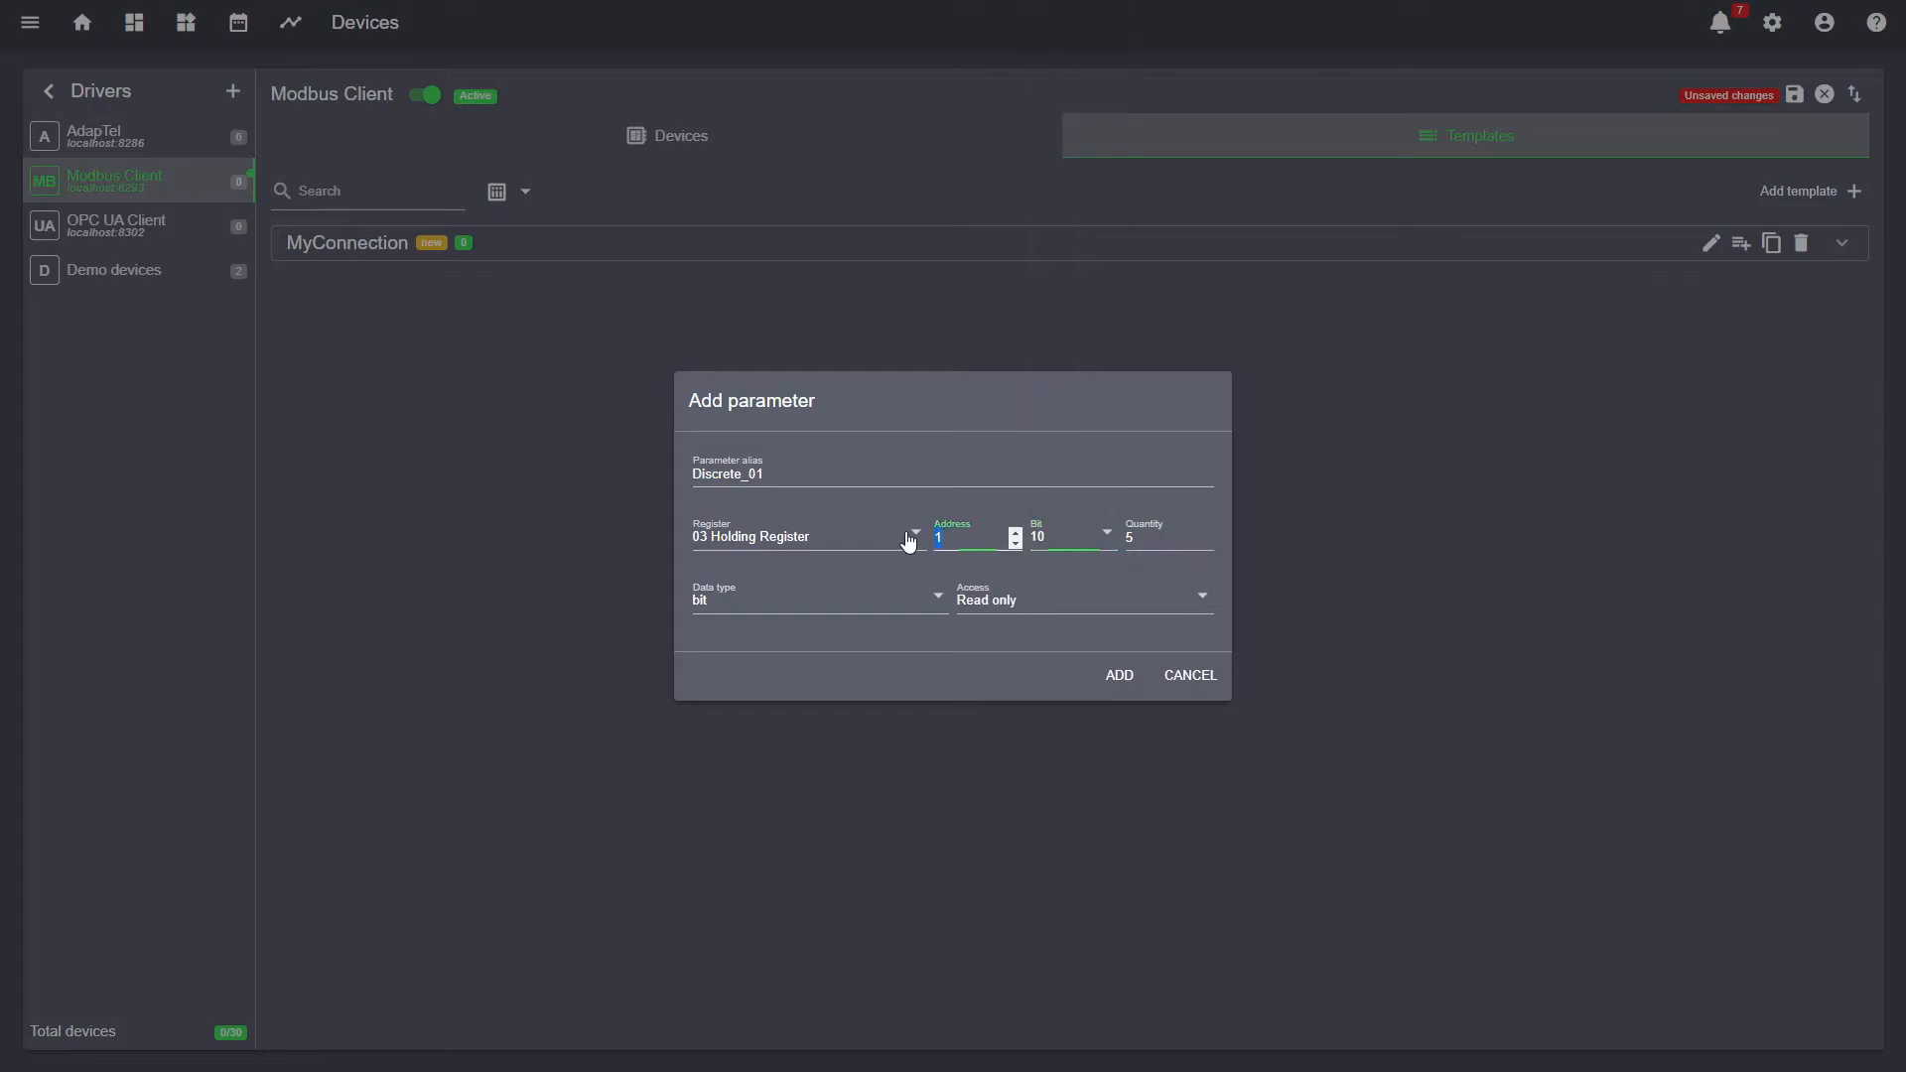
pyautogui.write('2')
pyautogui.click(1008, 603)
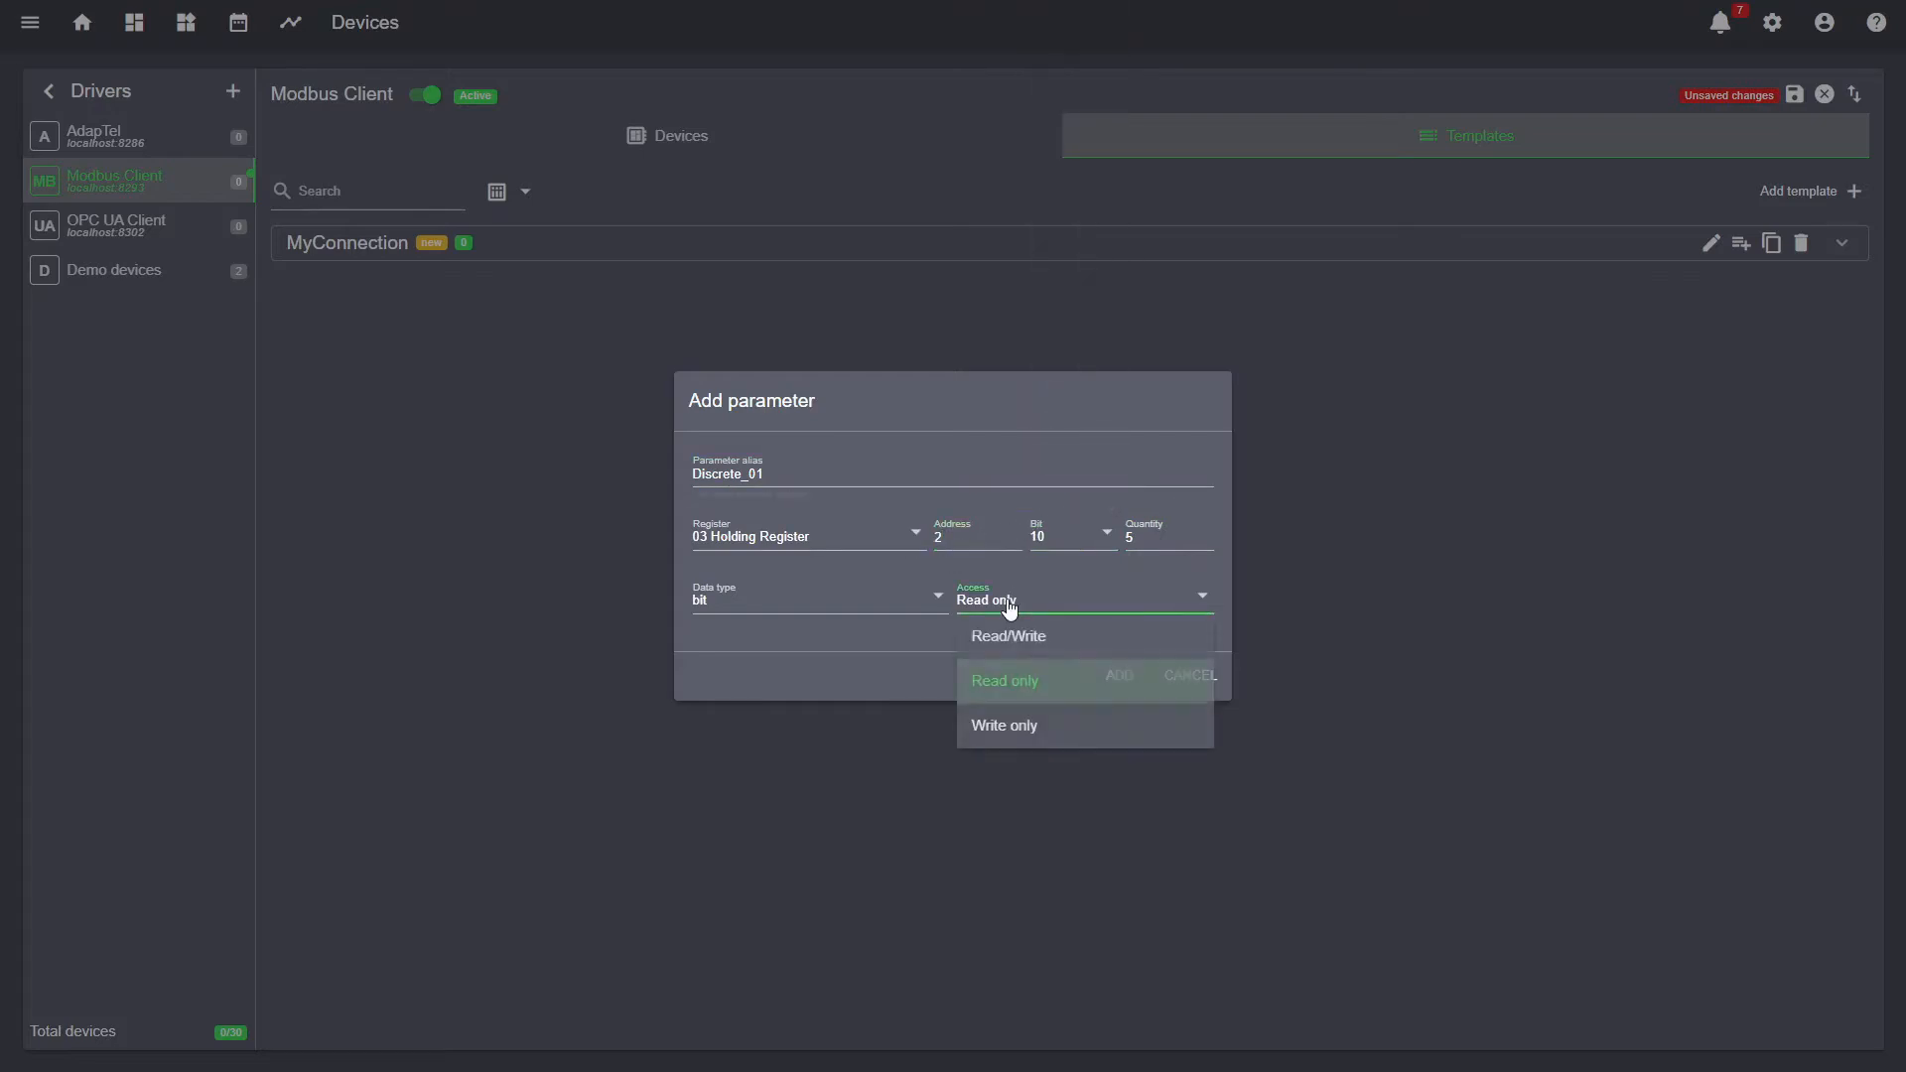
pyautogui.click(1060, 643)
pyautogui.click(1136, 685)
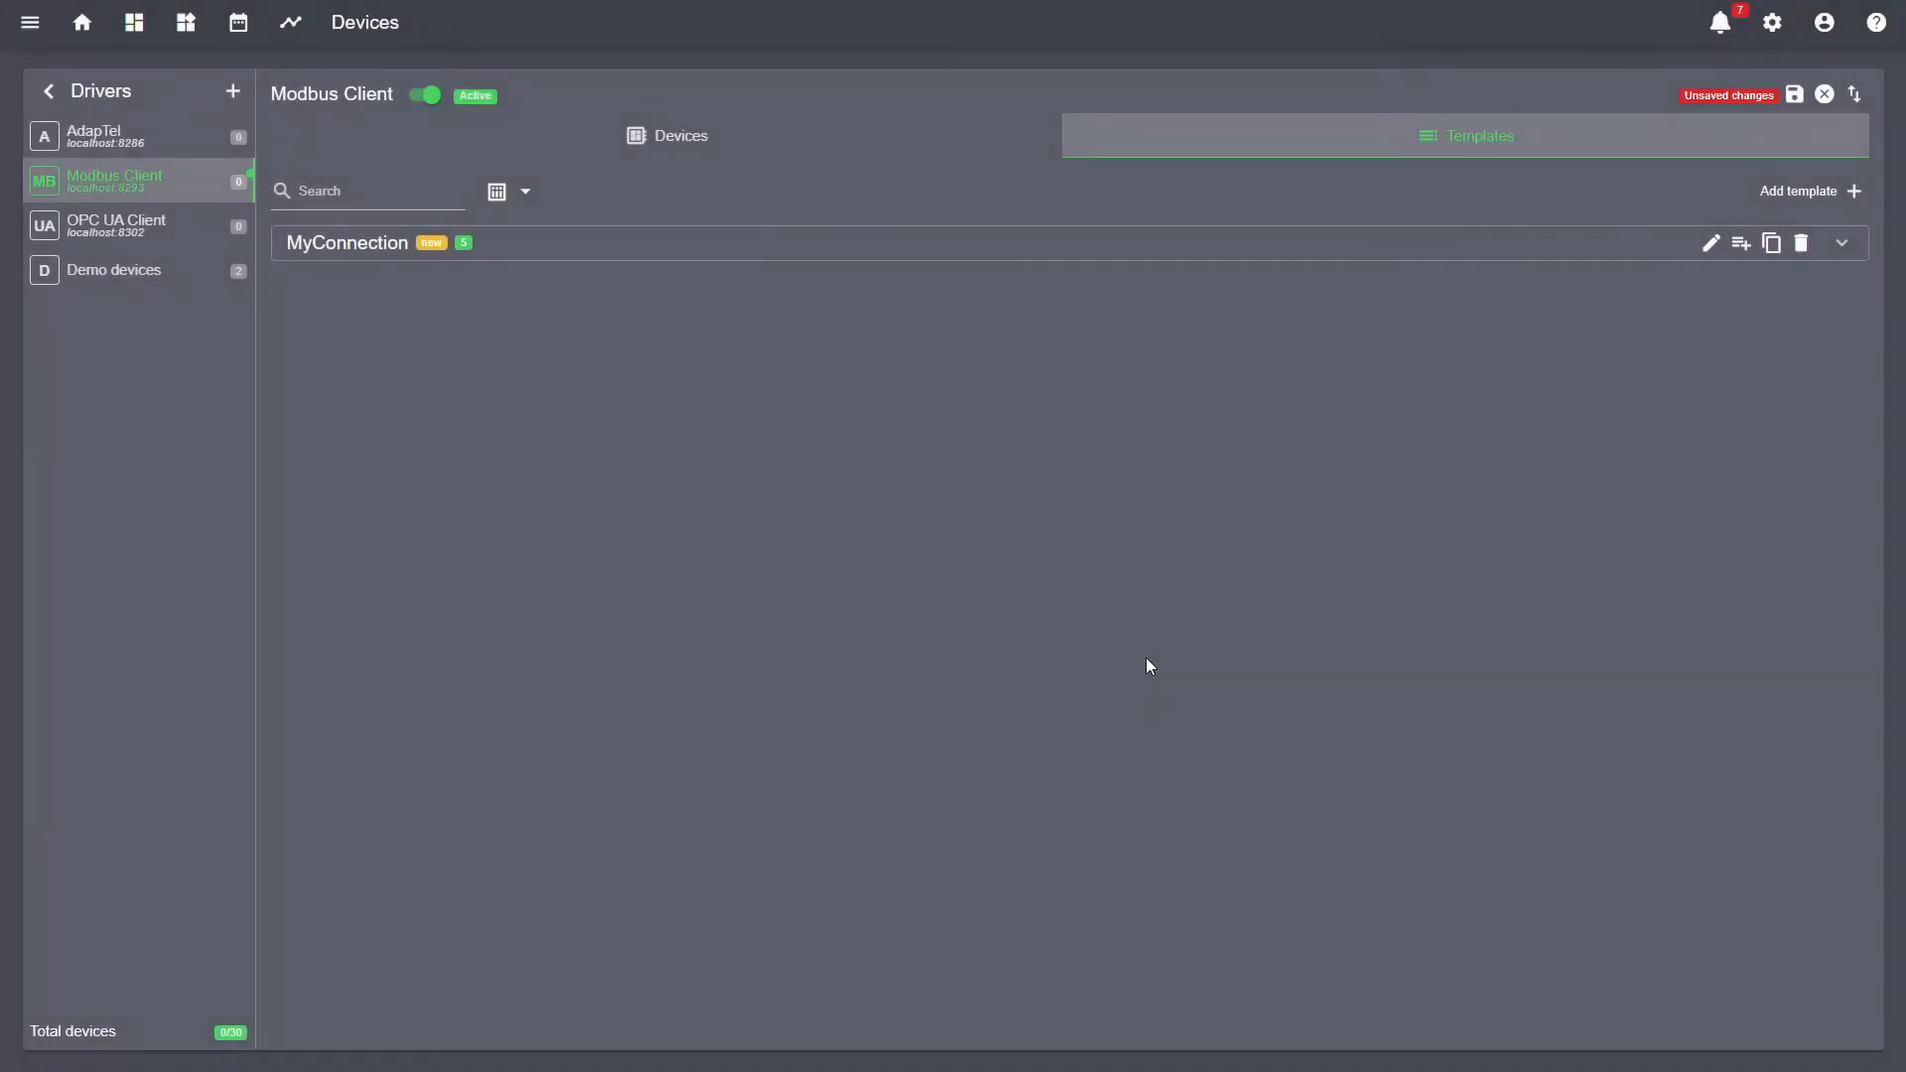
# - Check MyConnection's parameters, save the Modbus Client configuration, and go to its Devices tab
pyautogui.click(1528, 246)
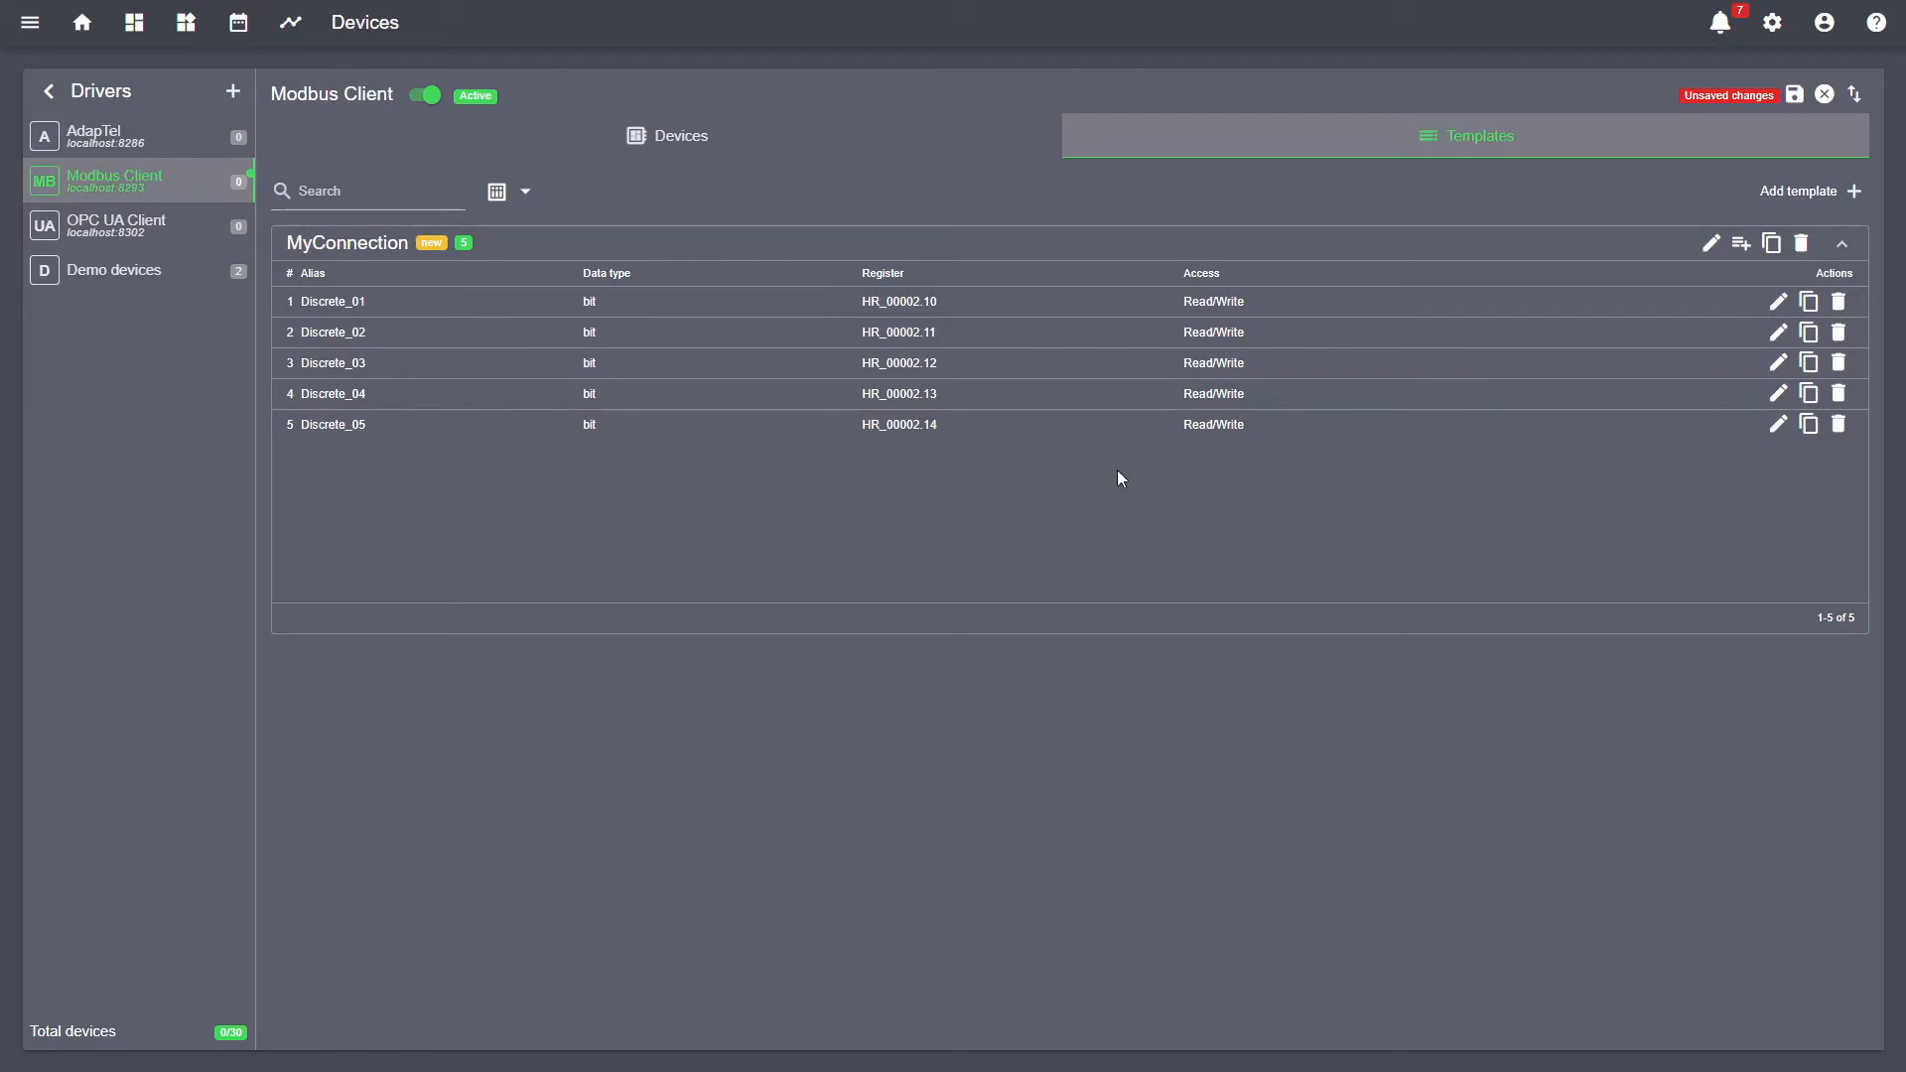
pyautogui.click(1796, 97)
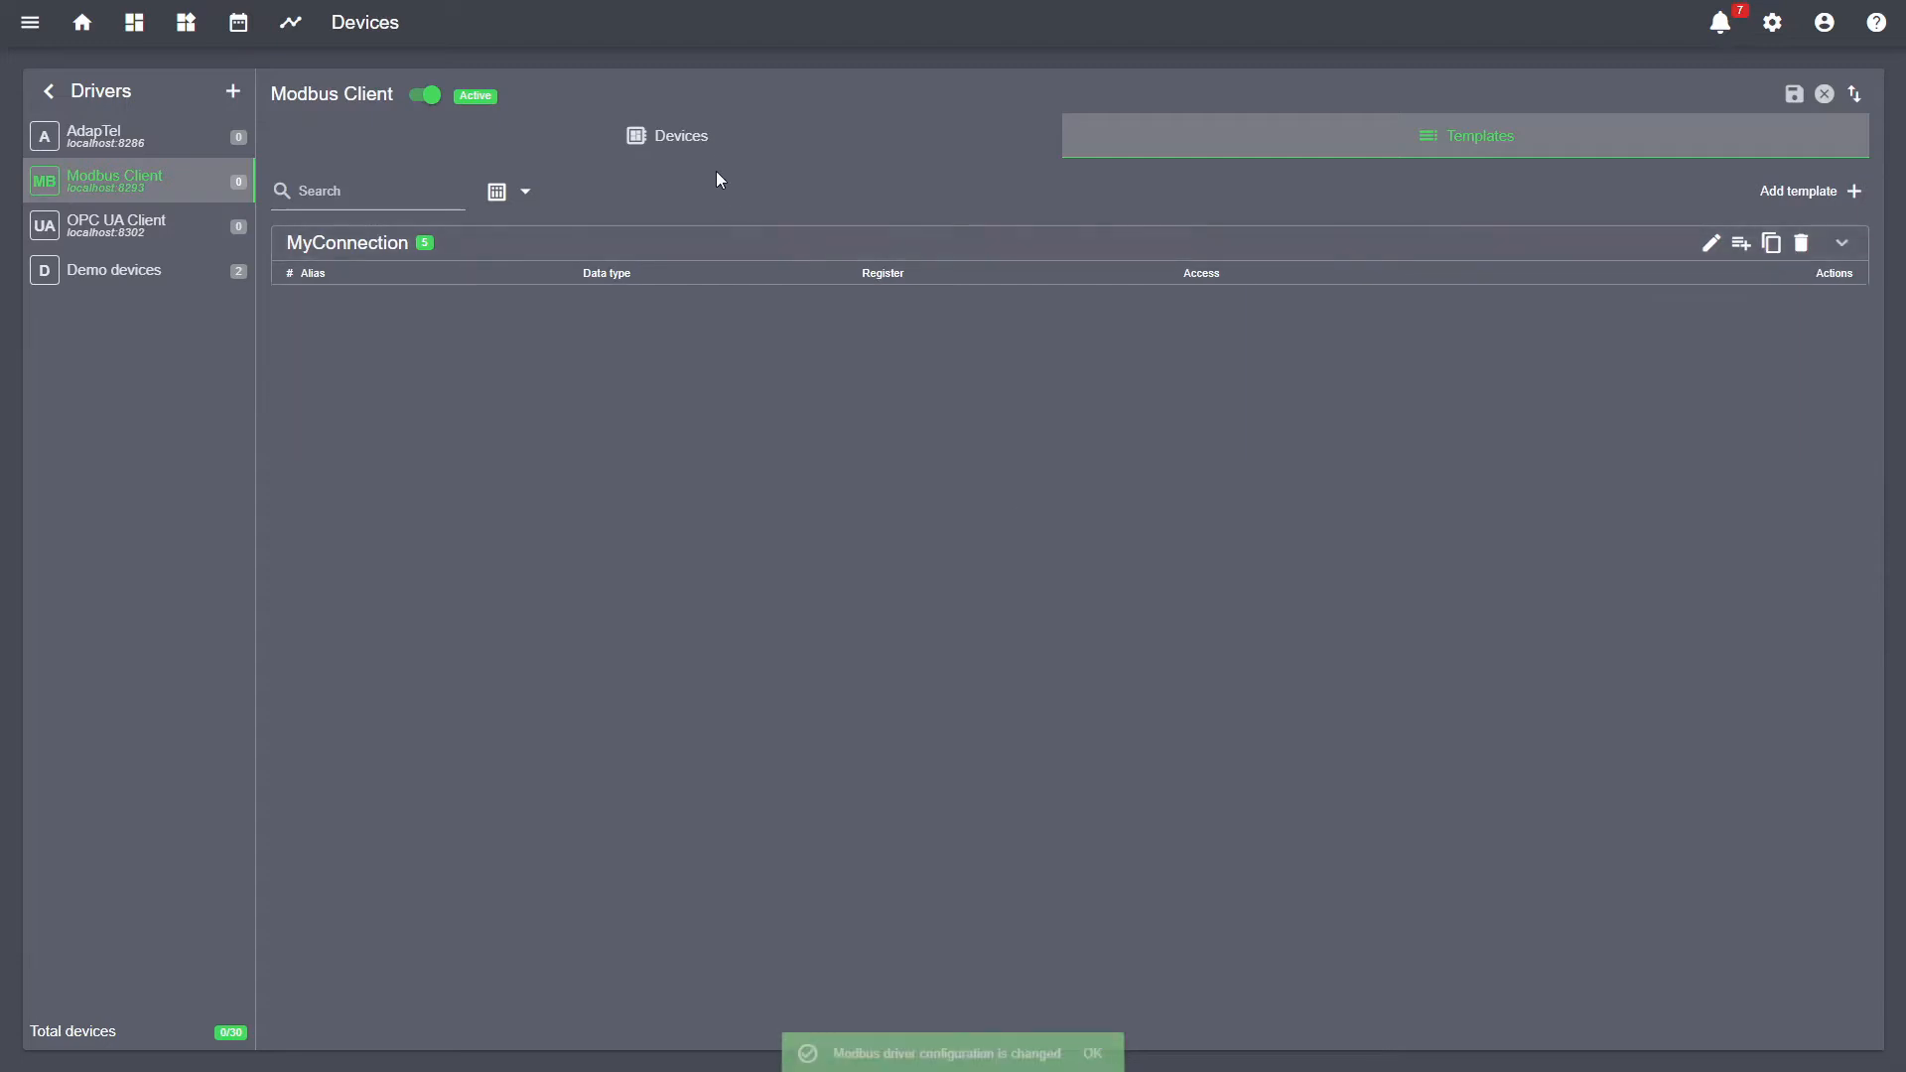
pyautogui.click(705, 147)
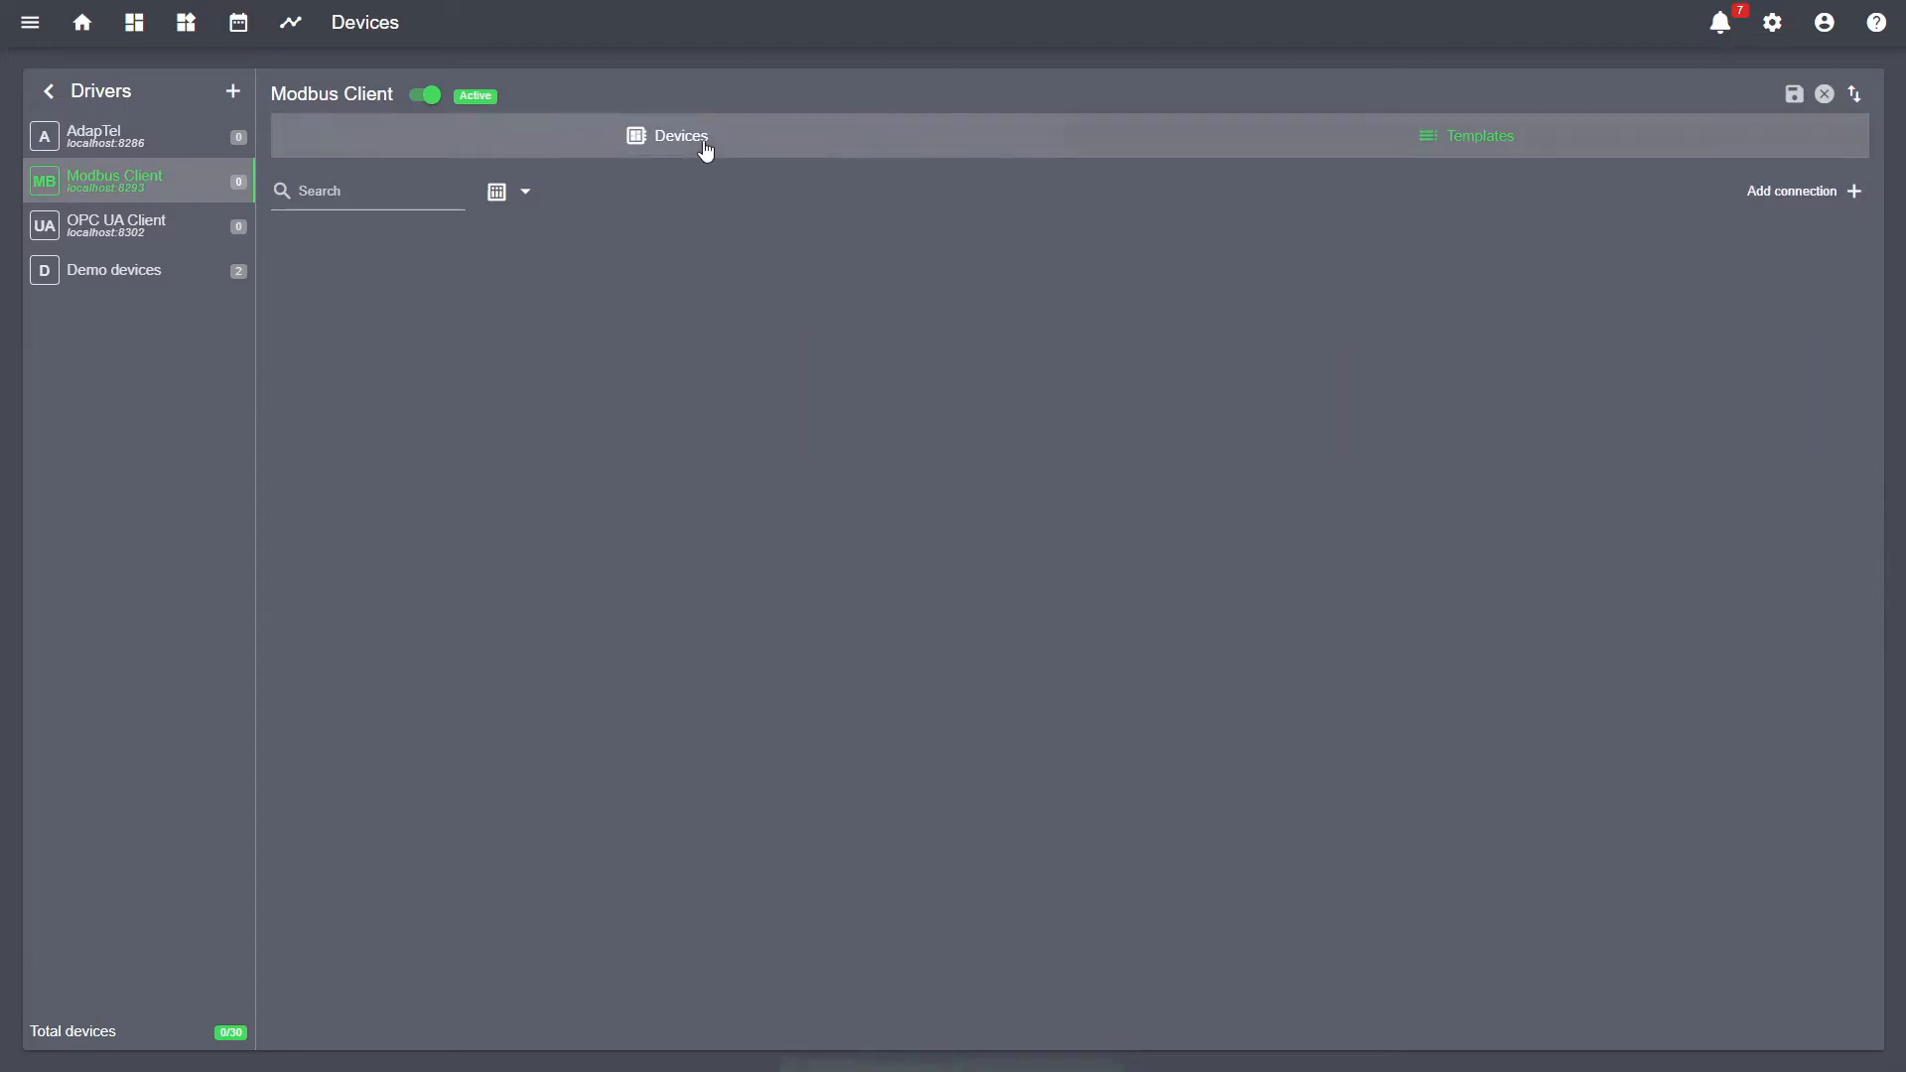
# - Add a Modbus TCP connection aliased MyConnection to 127.0.0.1 port 502, then continue to adding a device
pyautogui.click(1776, 191)
pyautogui.click(741, 491)
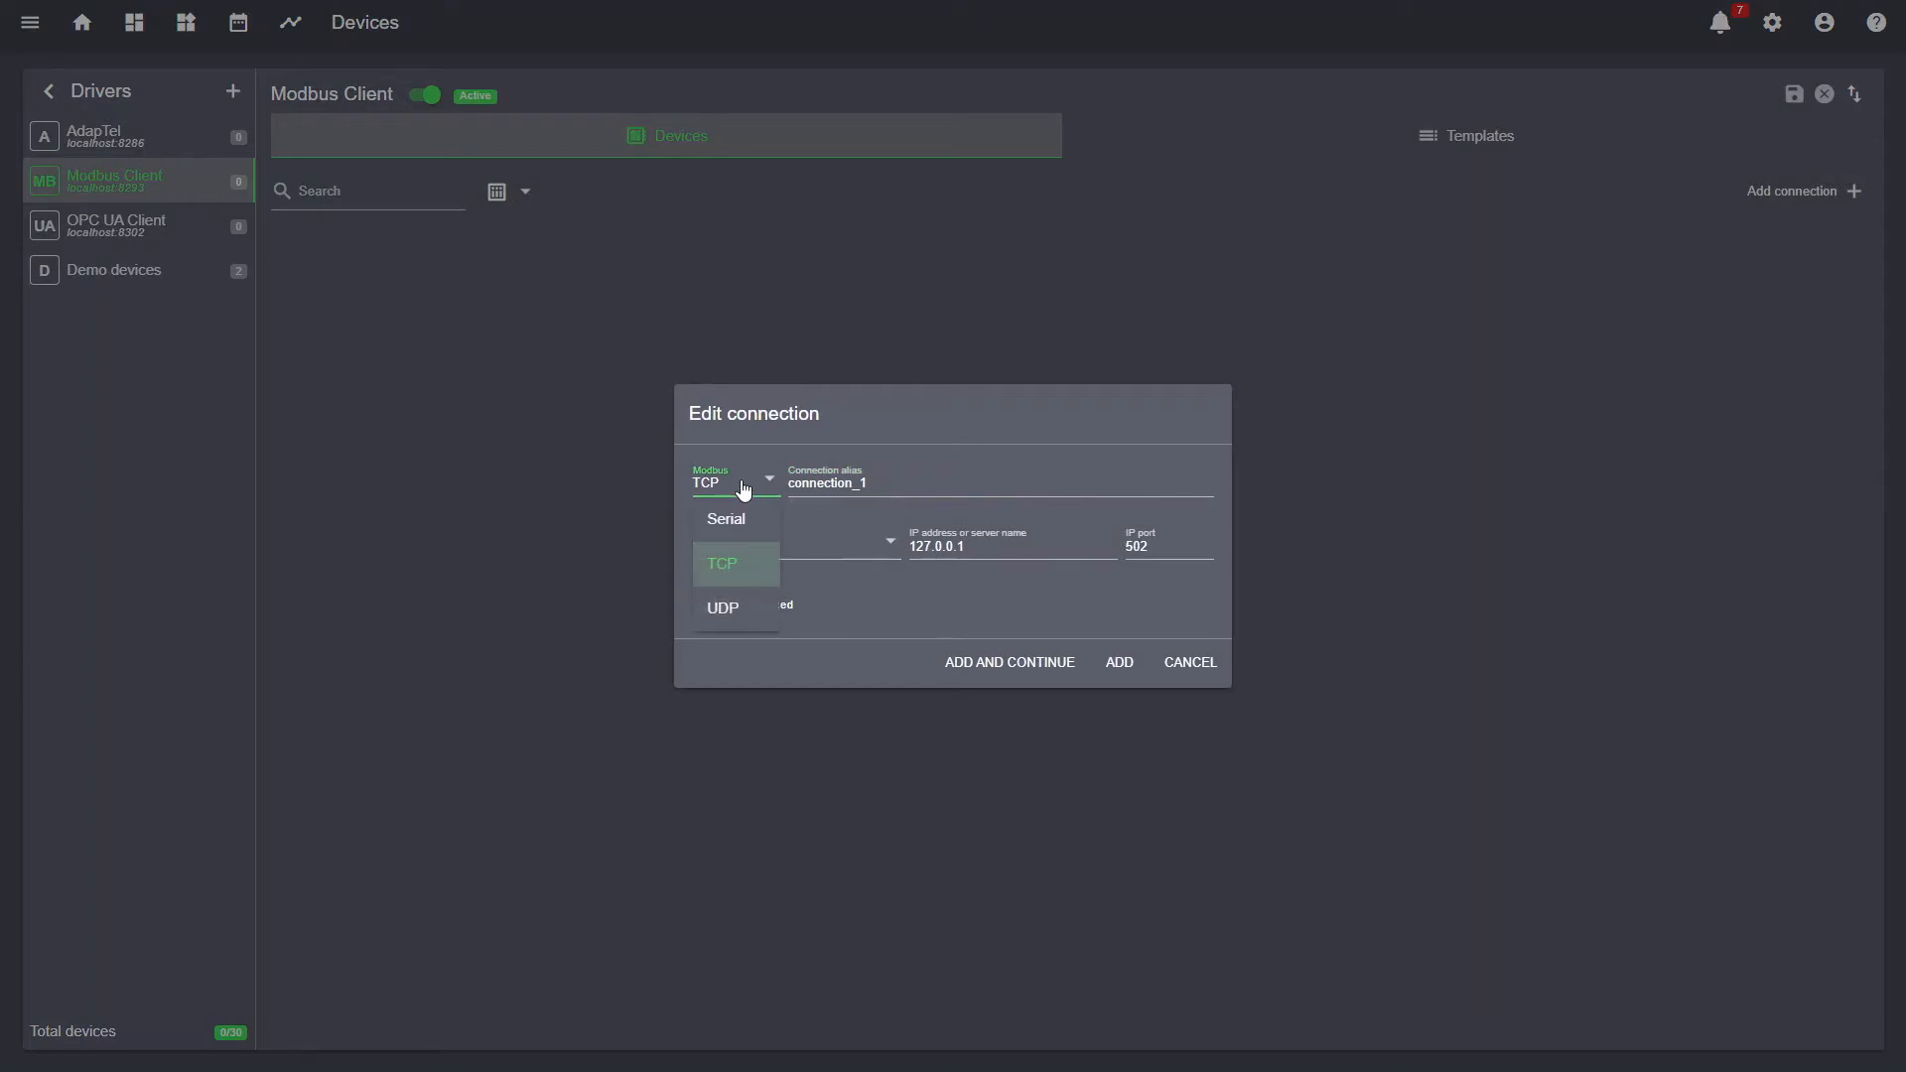
pyautogui.click(752, 568)
pyautogui.doubleClick(884, 484)
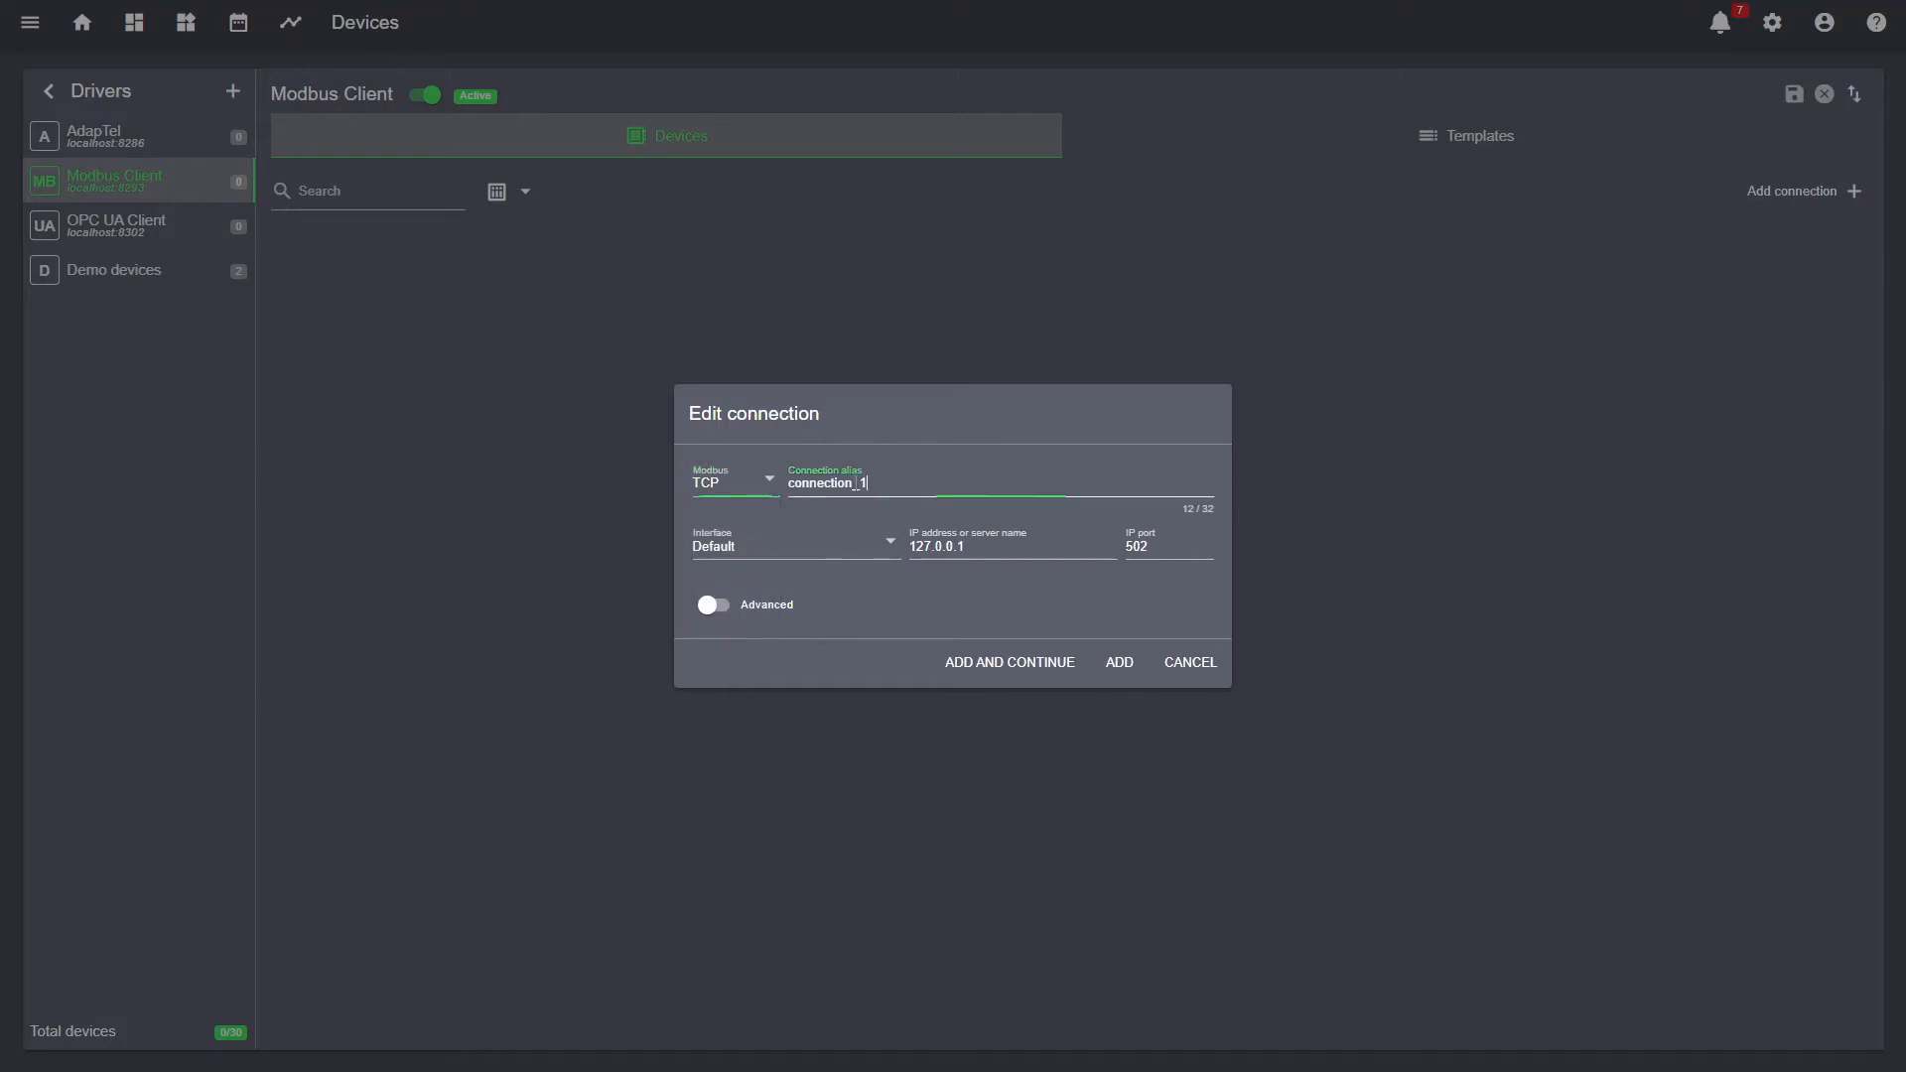
pyautogui.write('MyConnection')
pyautogui.click(765, 606)
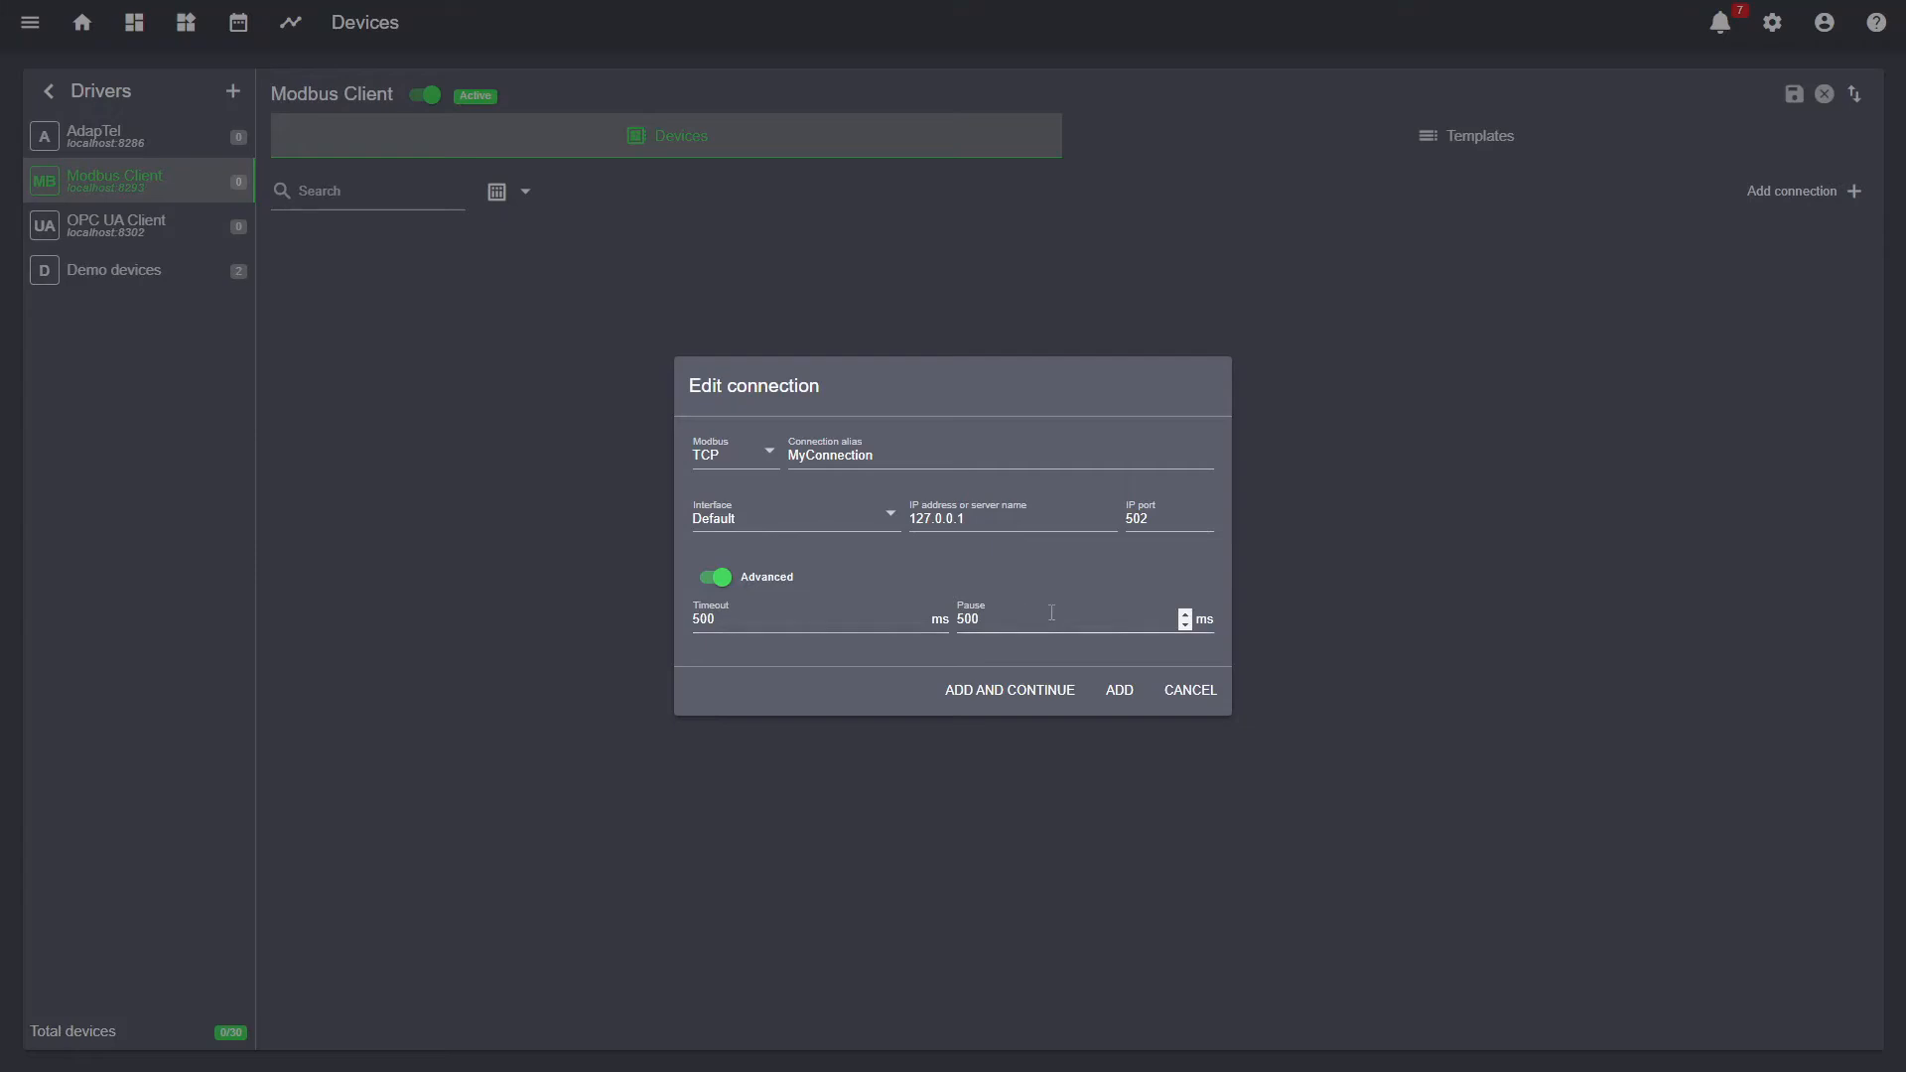
pyautogui.click(965, 694)
# - Add device MB_Device1 using template MyConnection to the connection
pyautogui.doubleClick(763, 494)
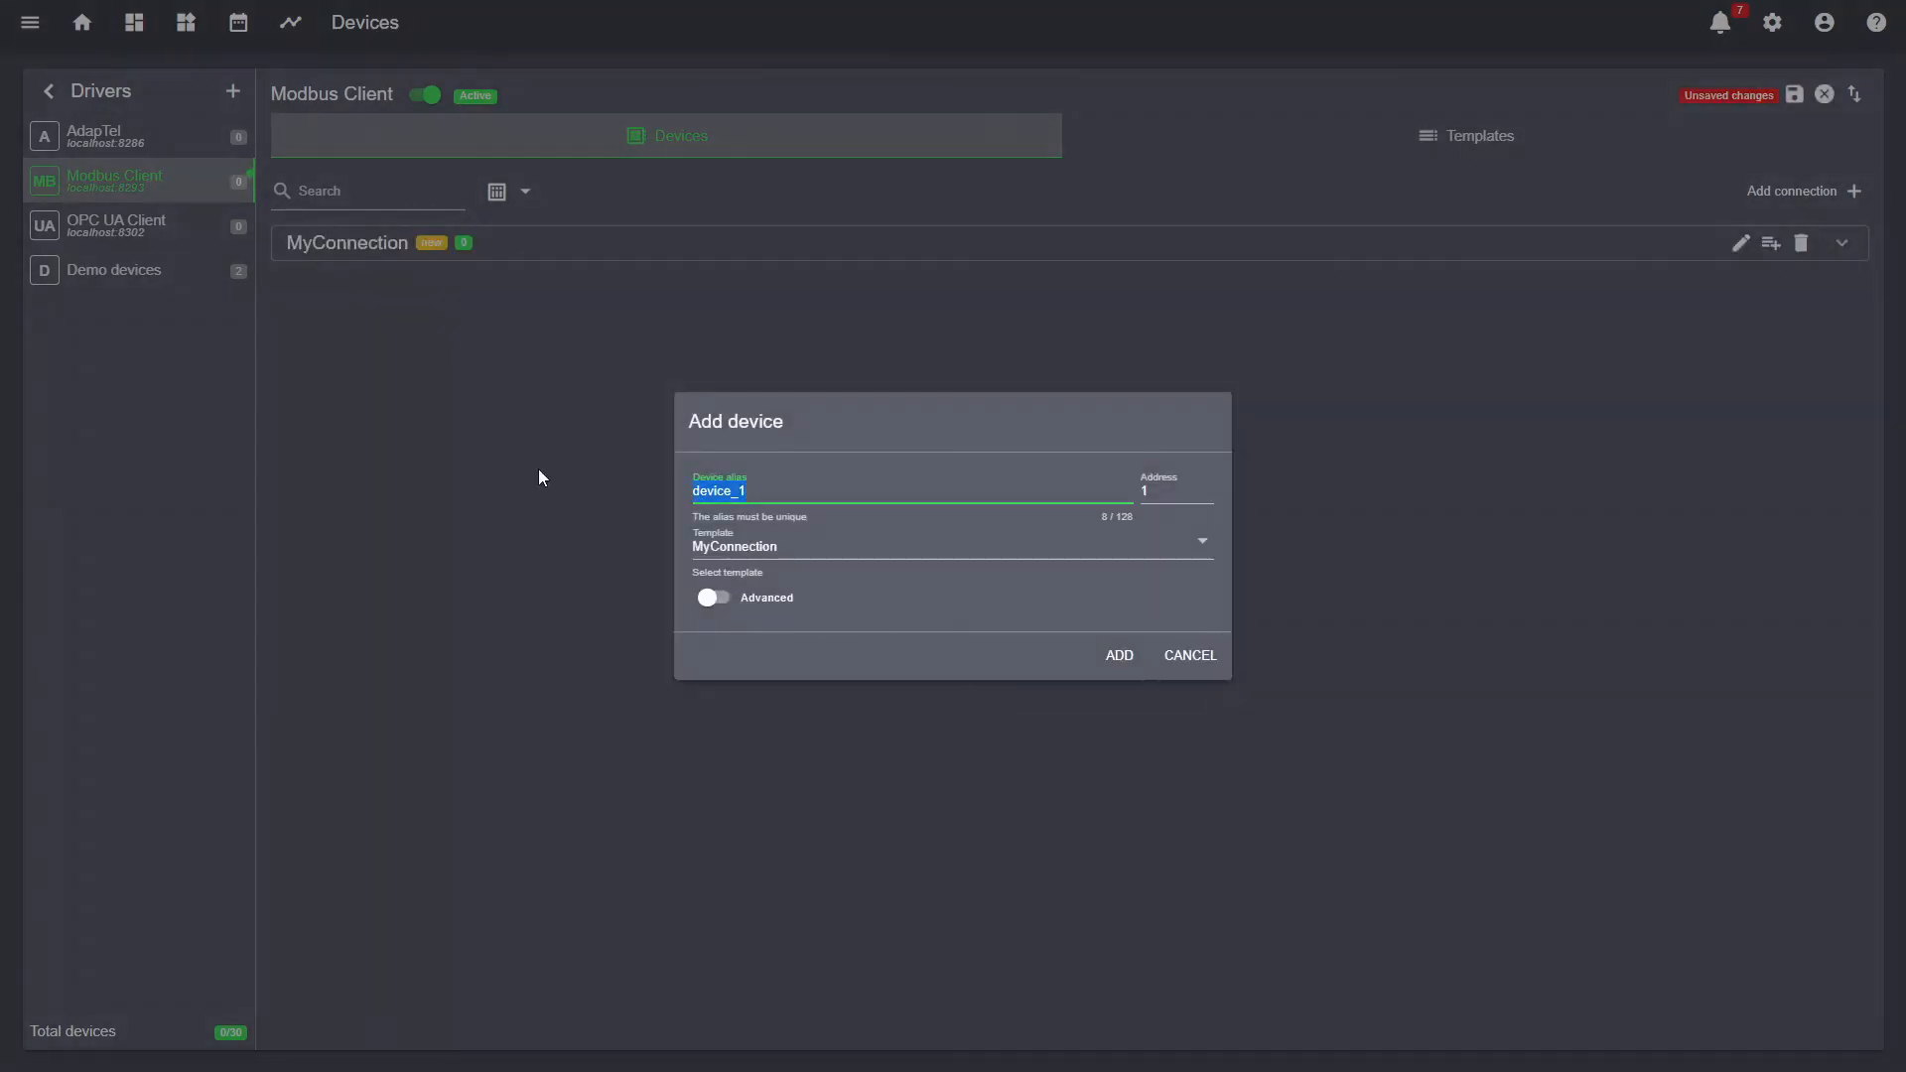
pyautogui.write('MB_Device1')
pyautogui.click(1167, 494)
pyautogui.click(886, 565)
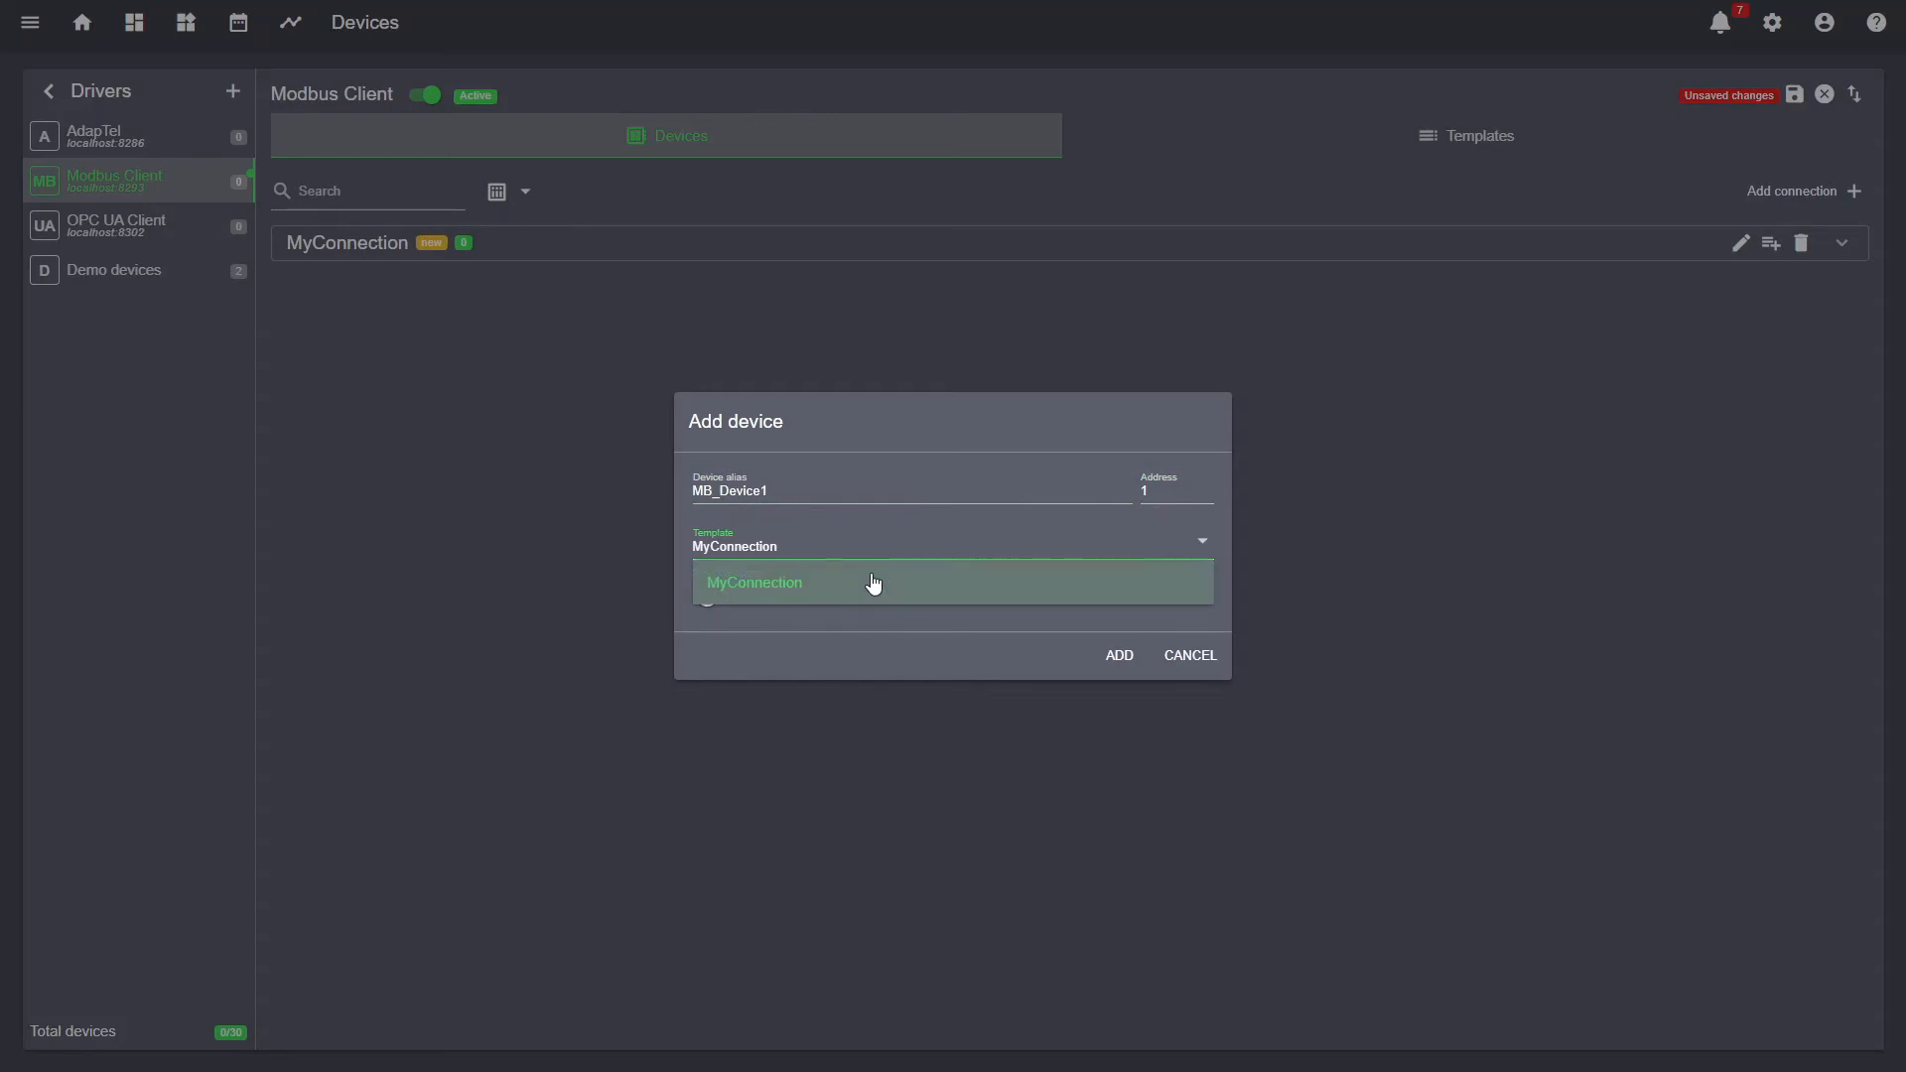
pyautogui.click(873, 578)
pyautogui.click(732, 605)
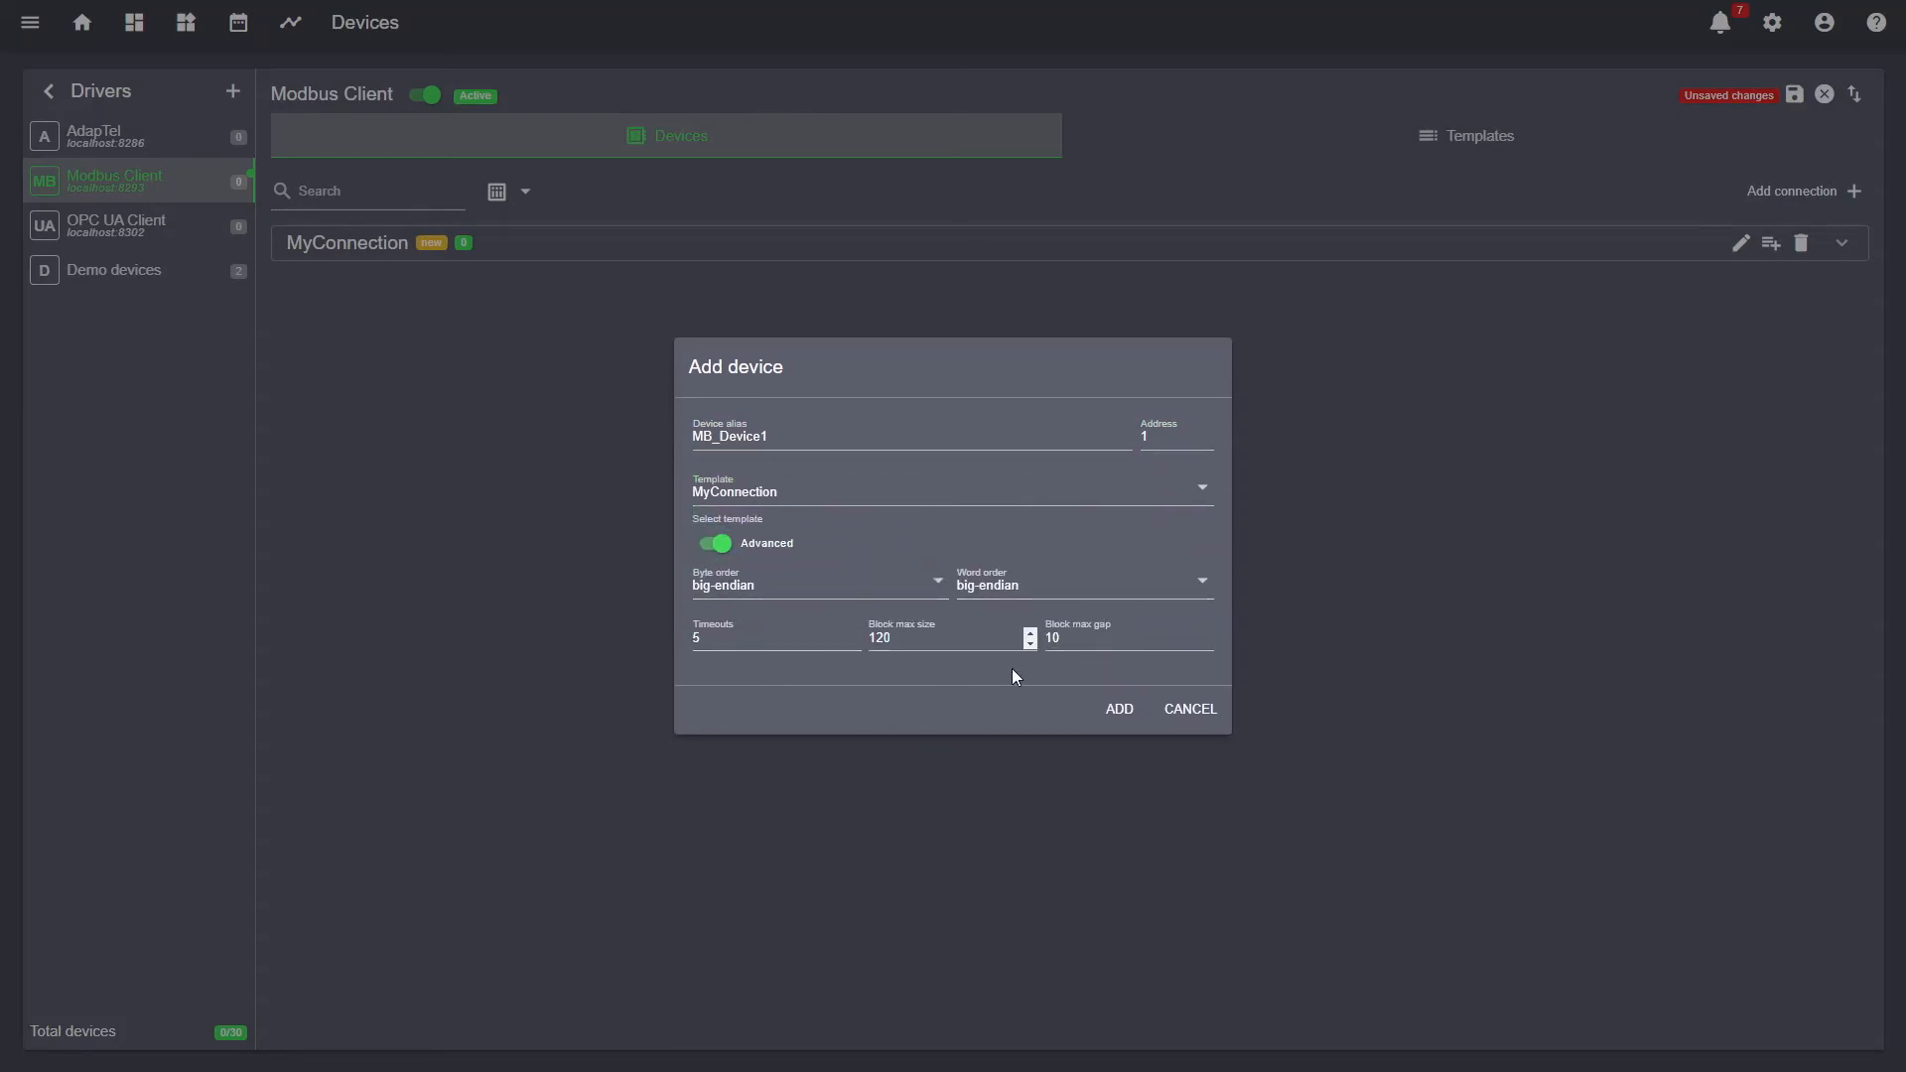
pyautogui.click(1117, 713)
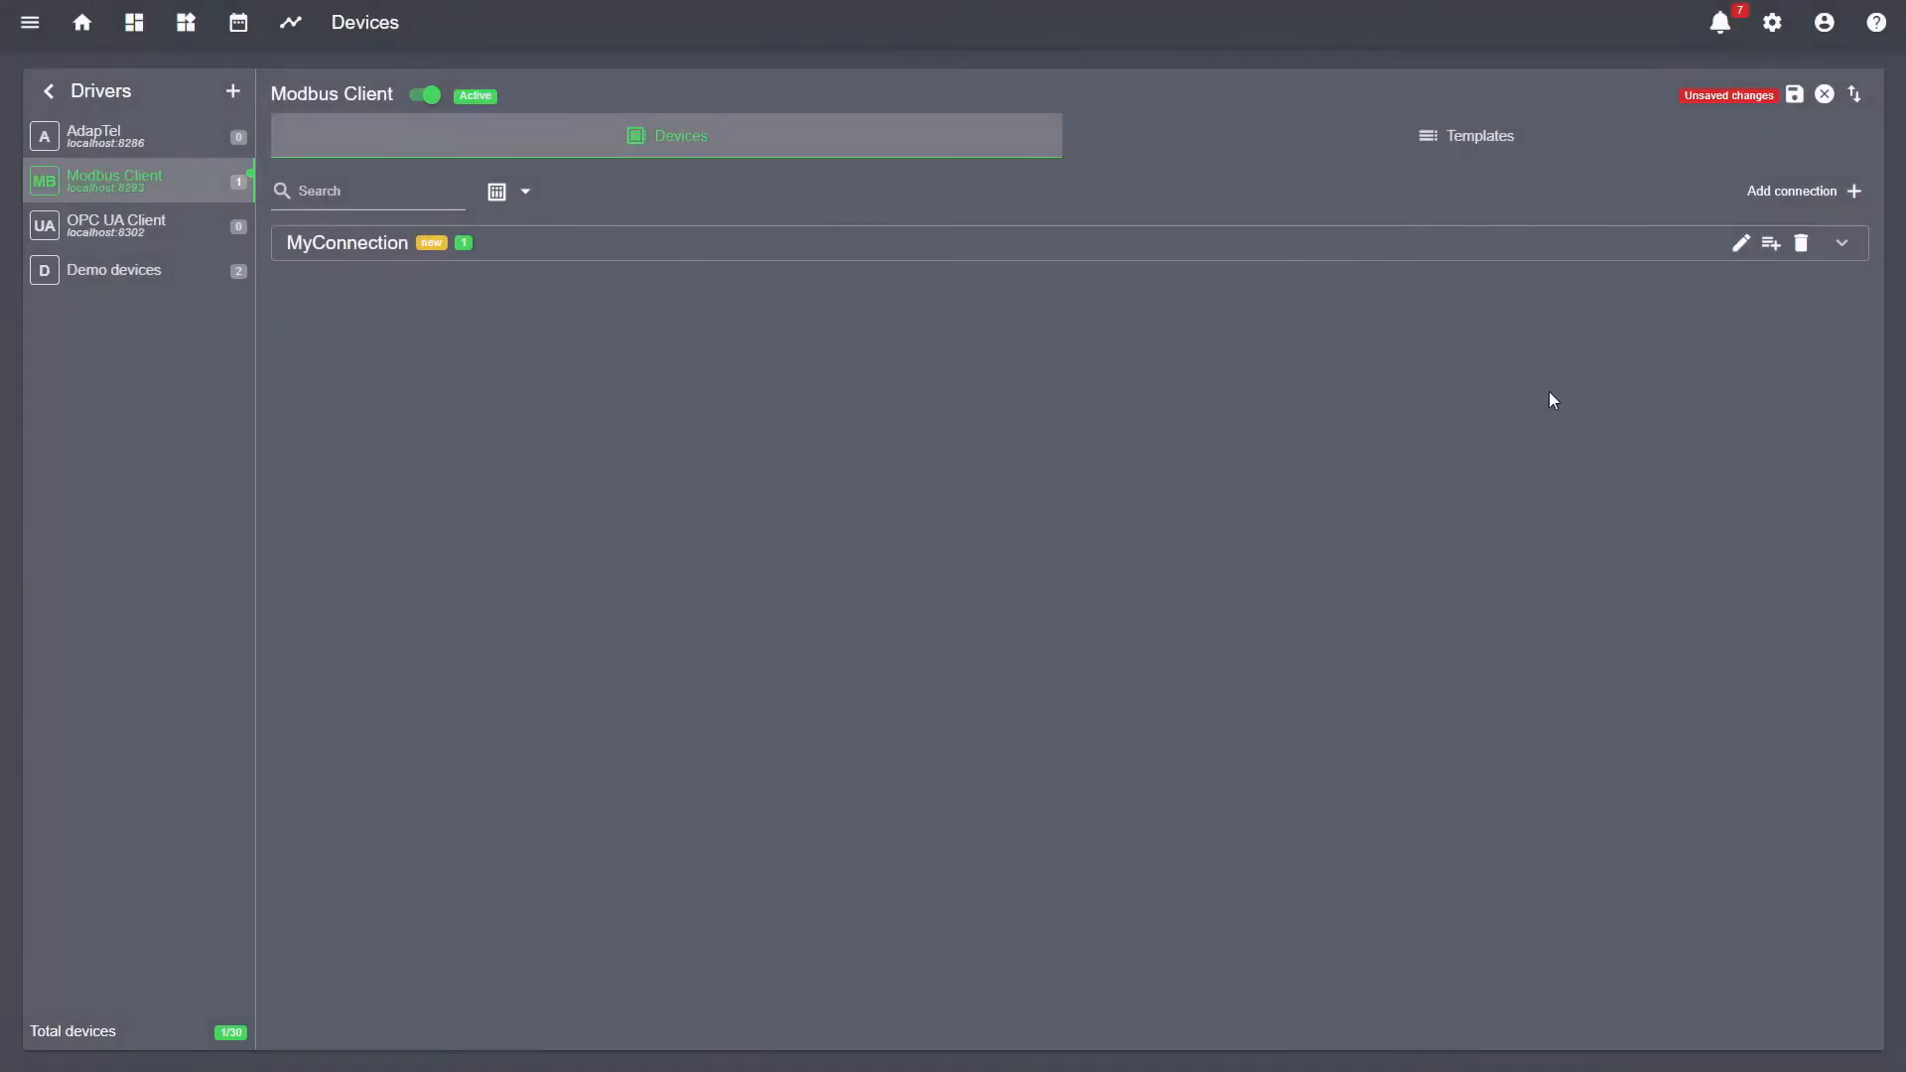
# - Save, confirm MB_Device1 is online under MyConnection, then switch to the OPC UA Client driver
pyautogui.click(1793, 91)
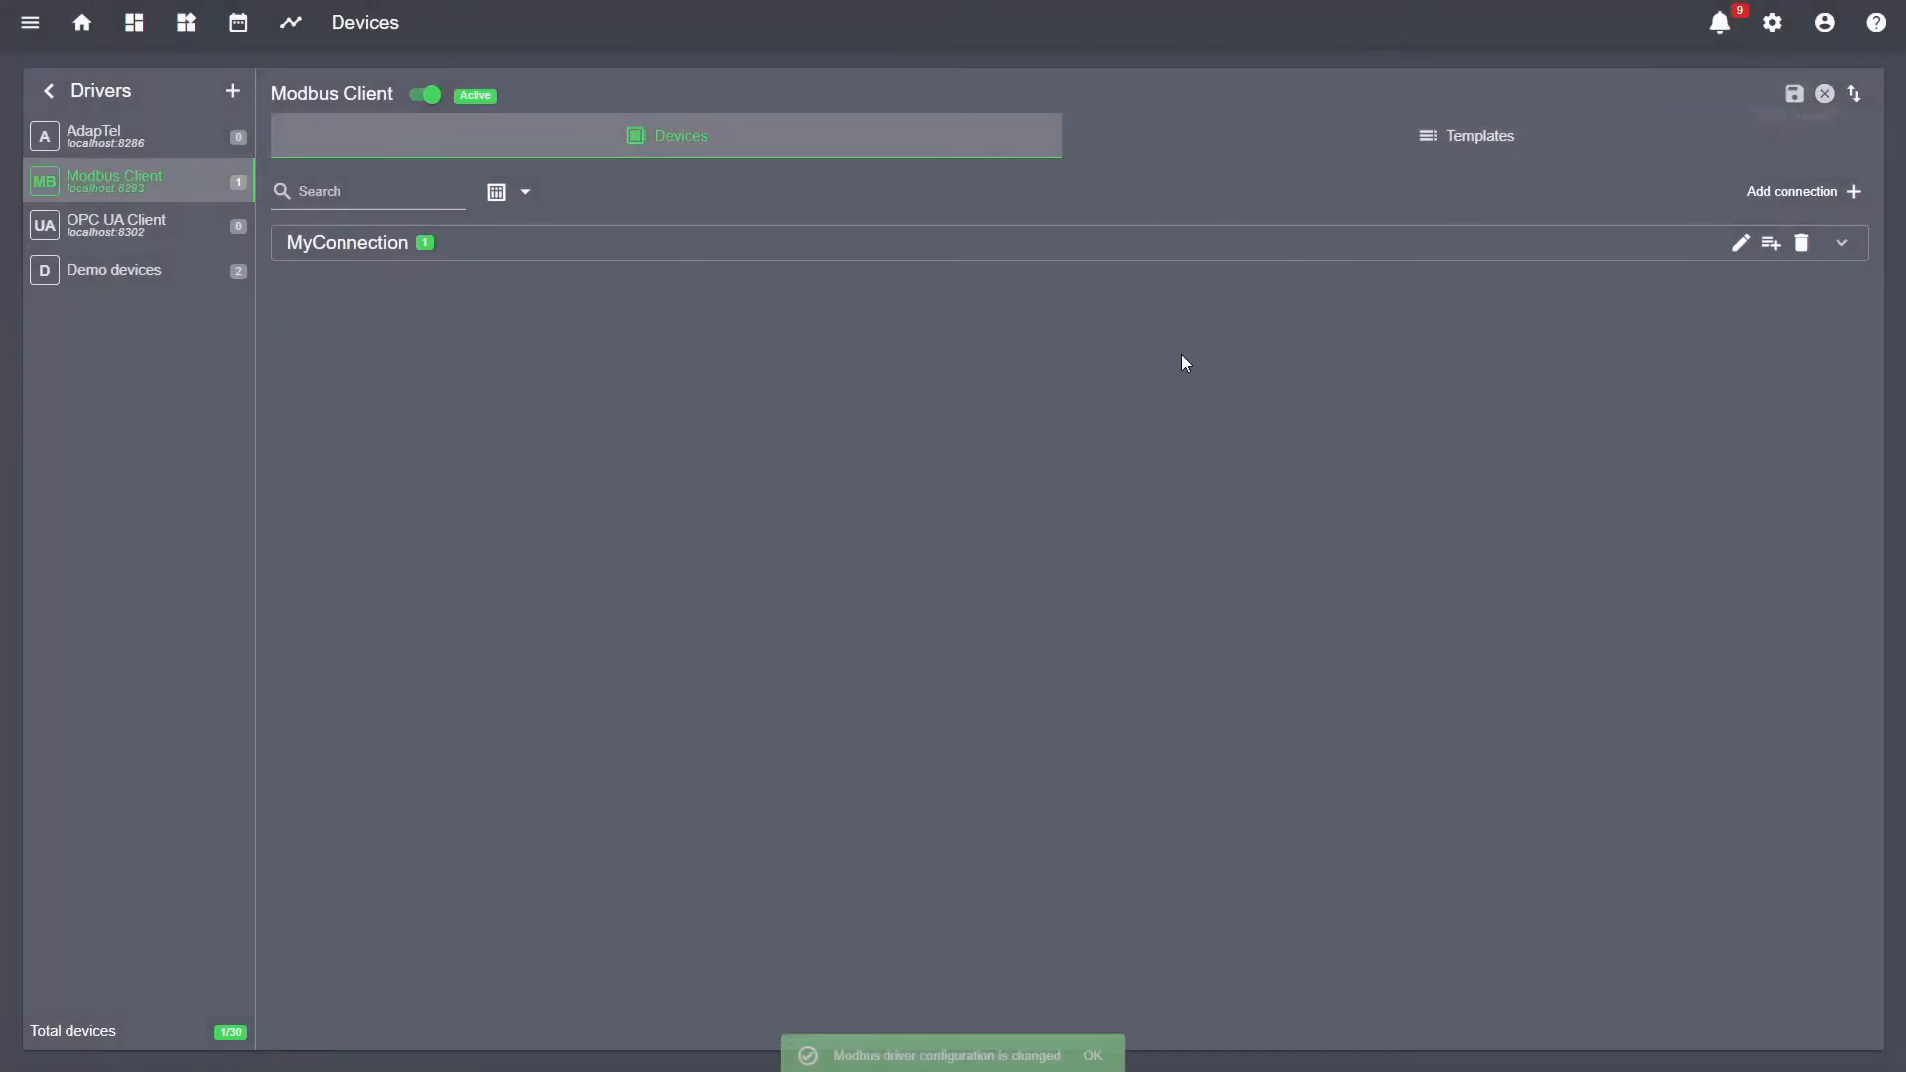
pyautogui.click(984, 258)
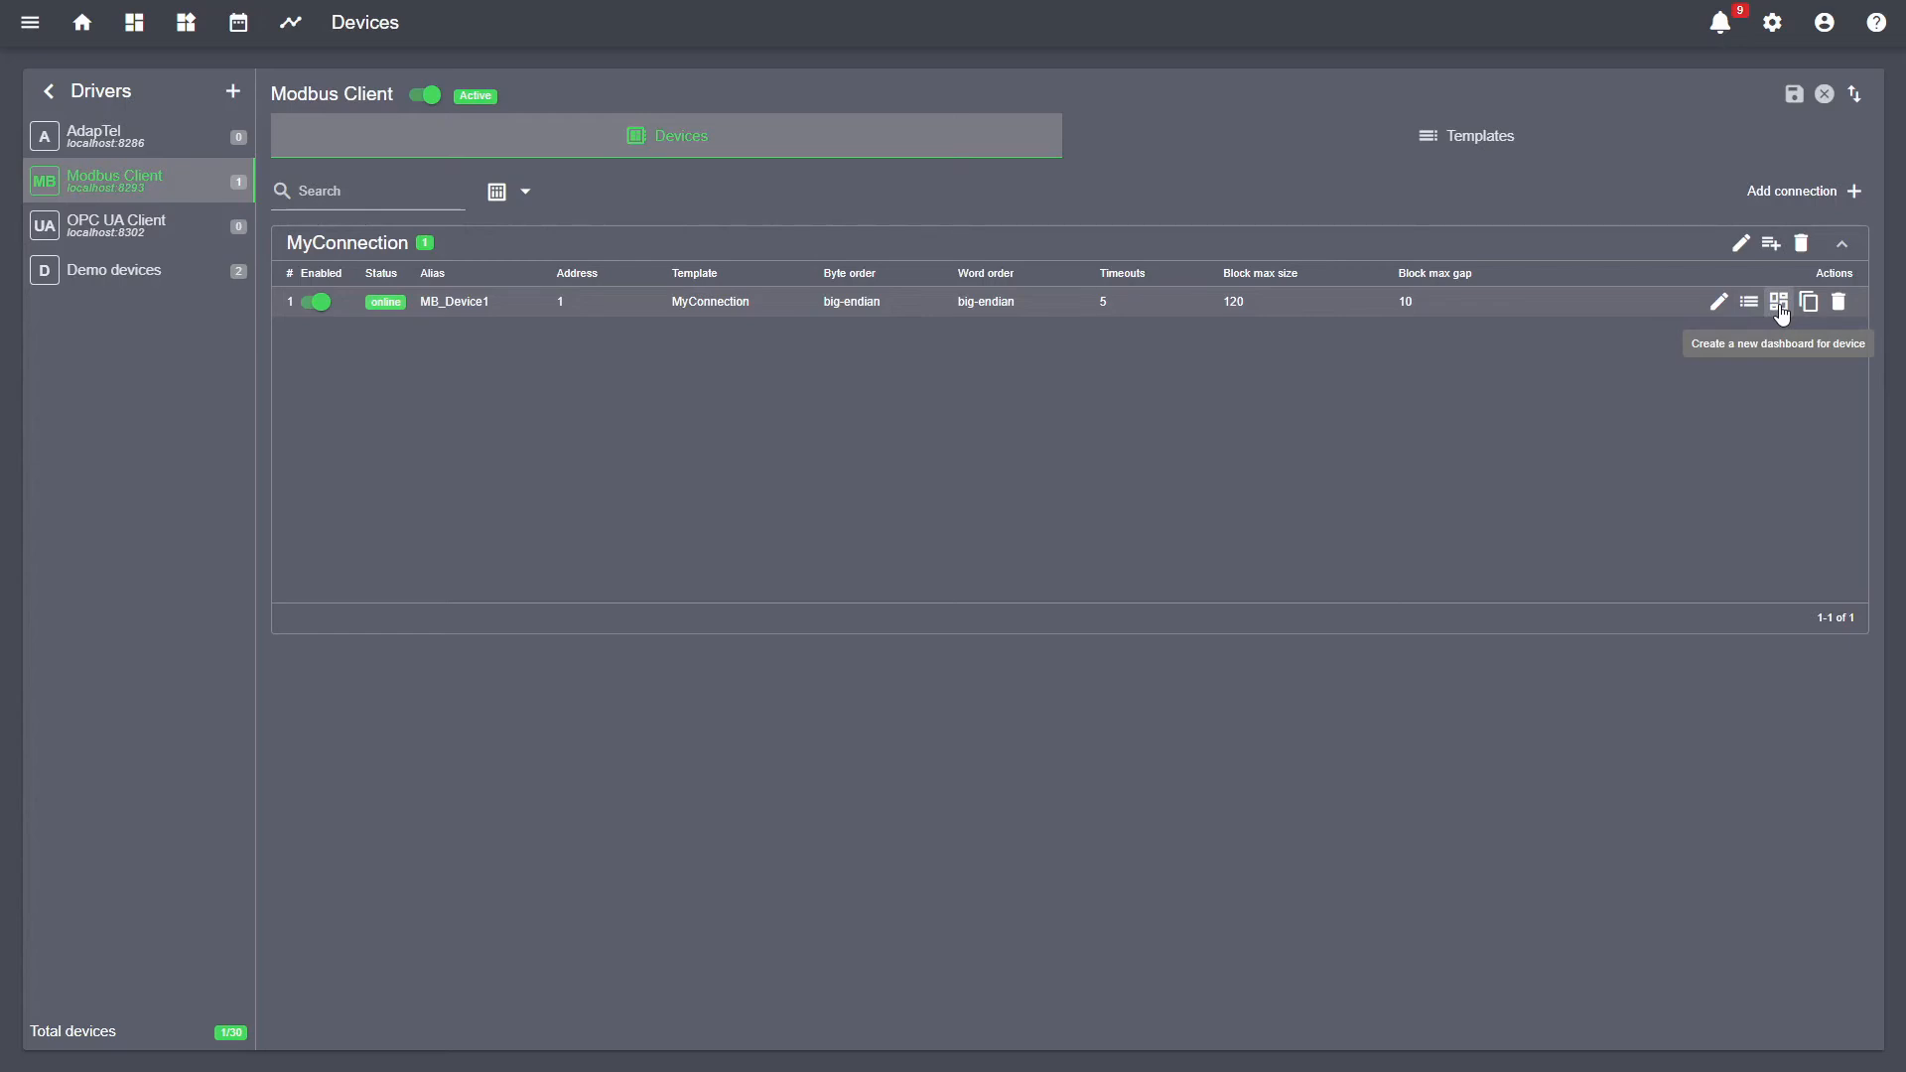
pyautogui.click(142, 238)
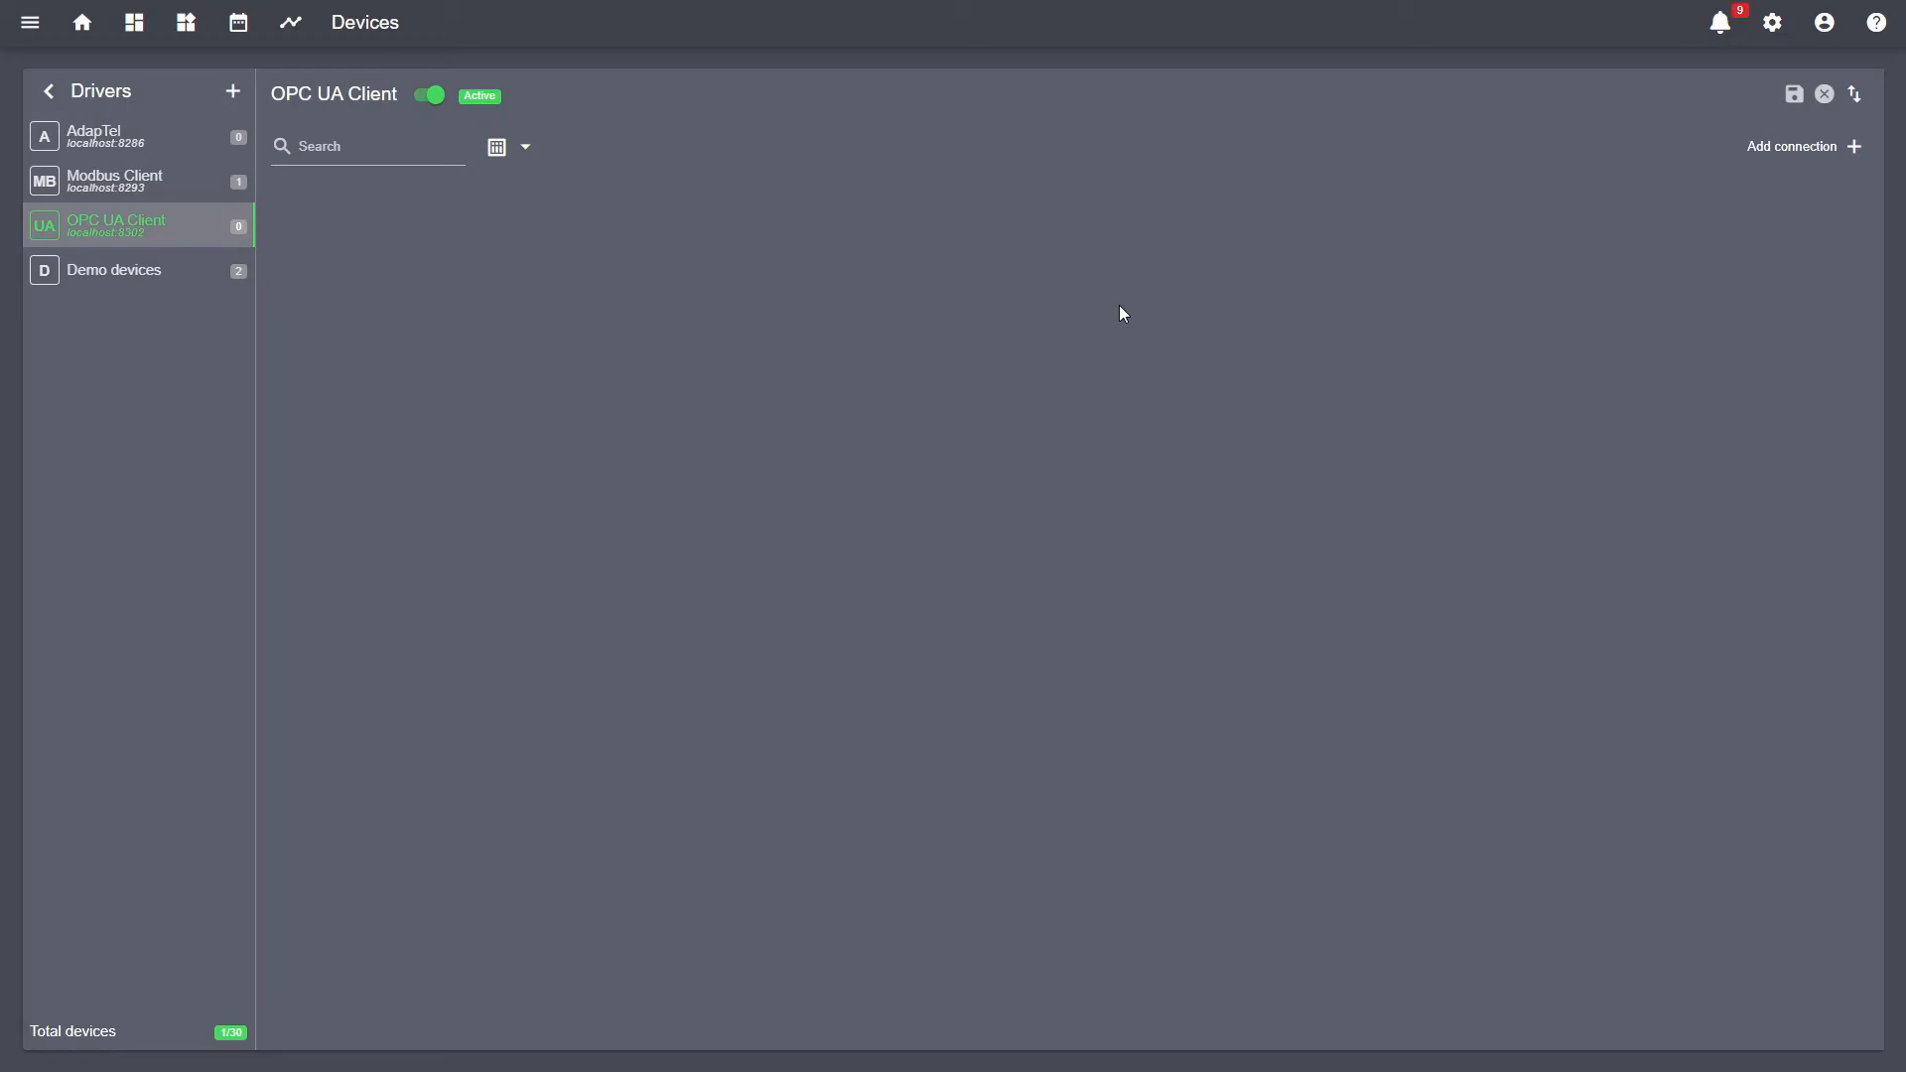
# - Add OPC UA connection MyConnection with endpoint opc.tcp://127.0.0.1:55000
pyautogui.click(1799, 147)
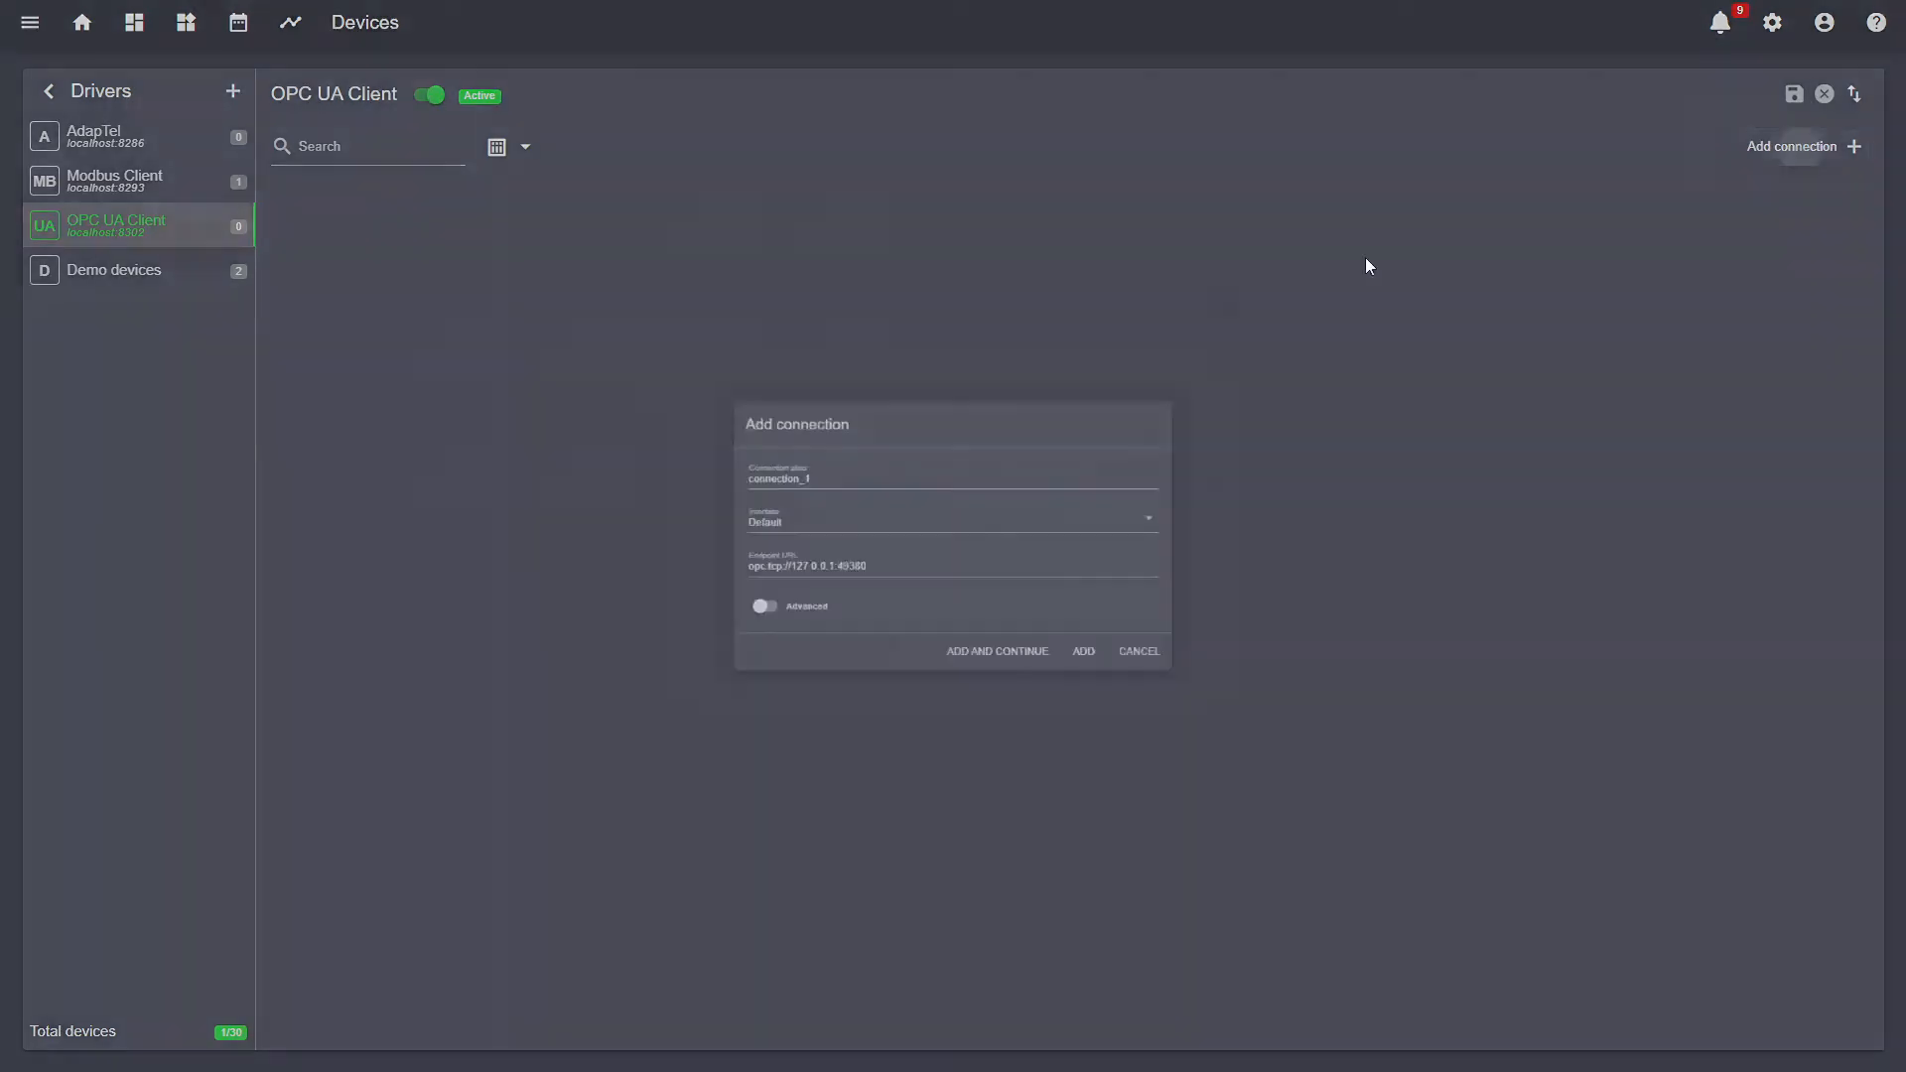
pyautogui.doubleClick(806, 458)
pyautogui.write('M')
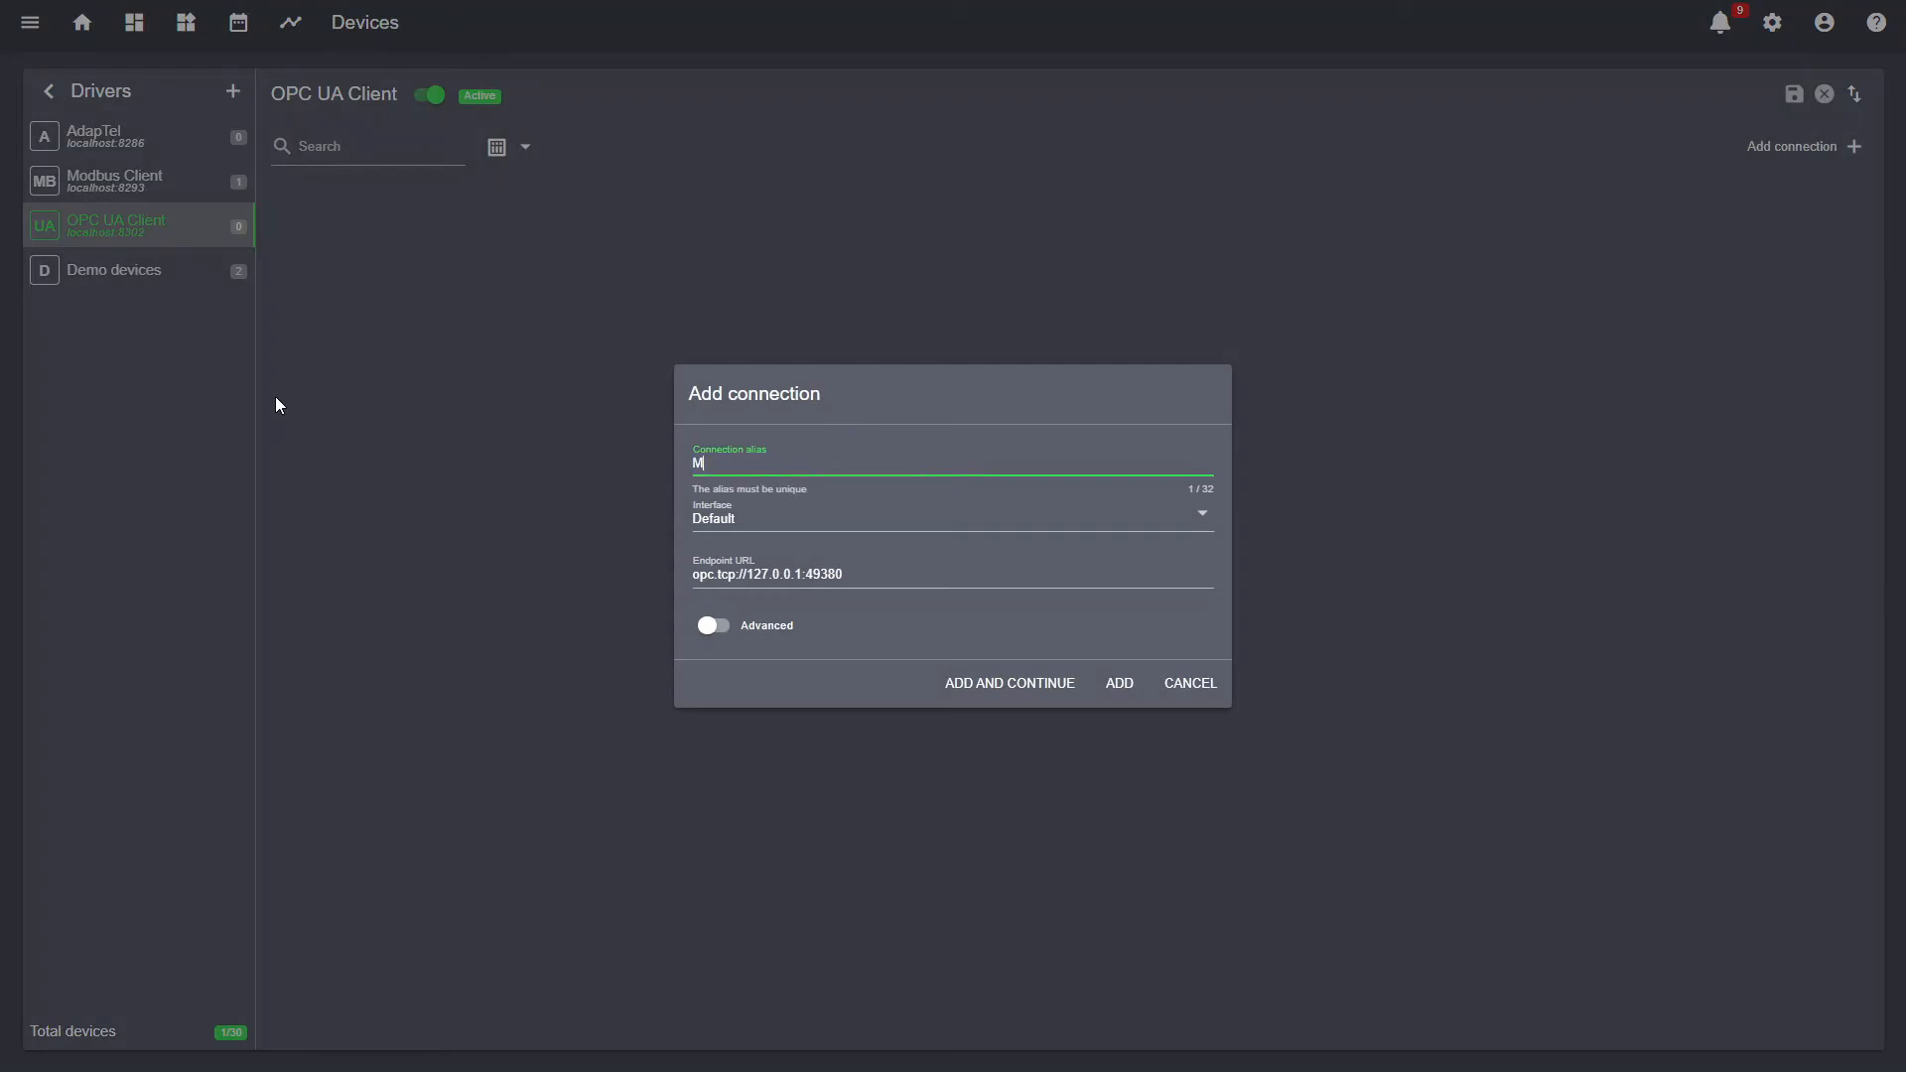
pyautogui.write('yConnection')
pyautogui.doubleClick(821, 574)
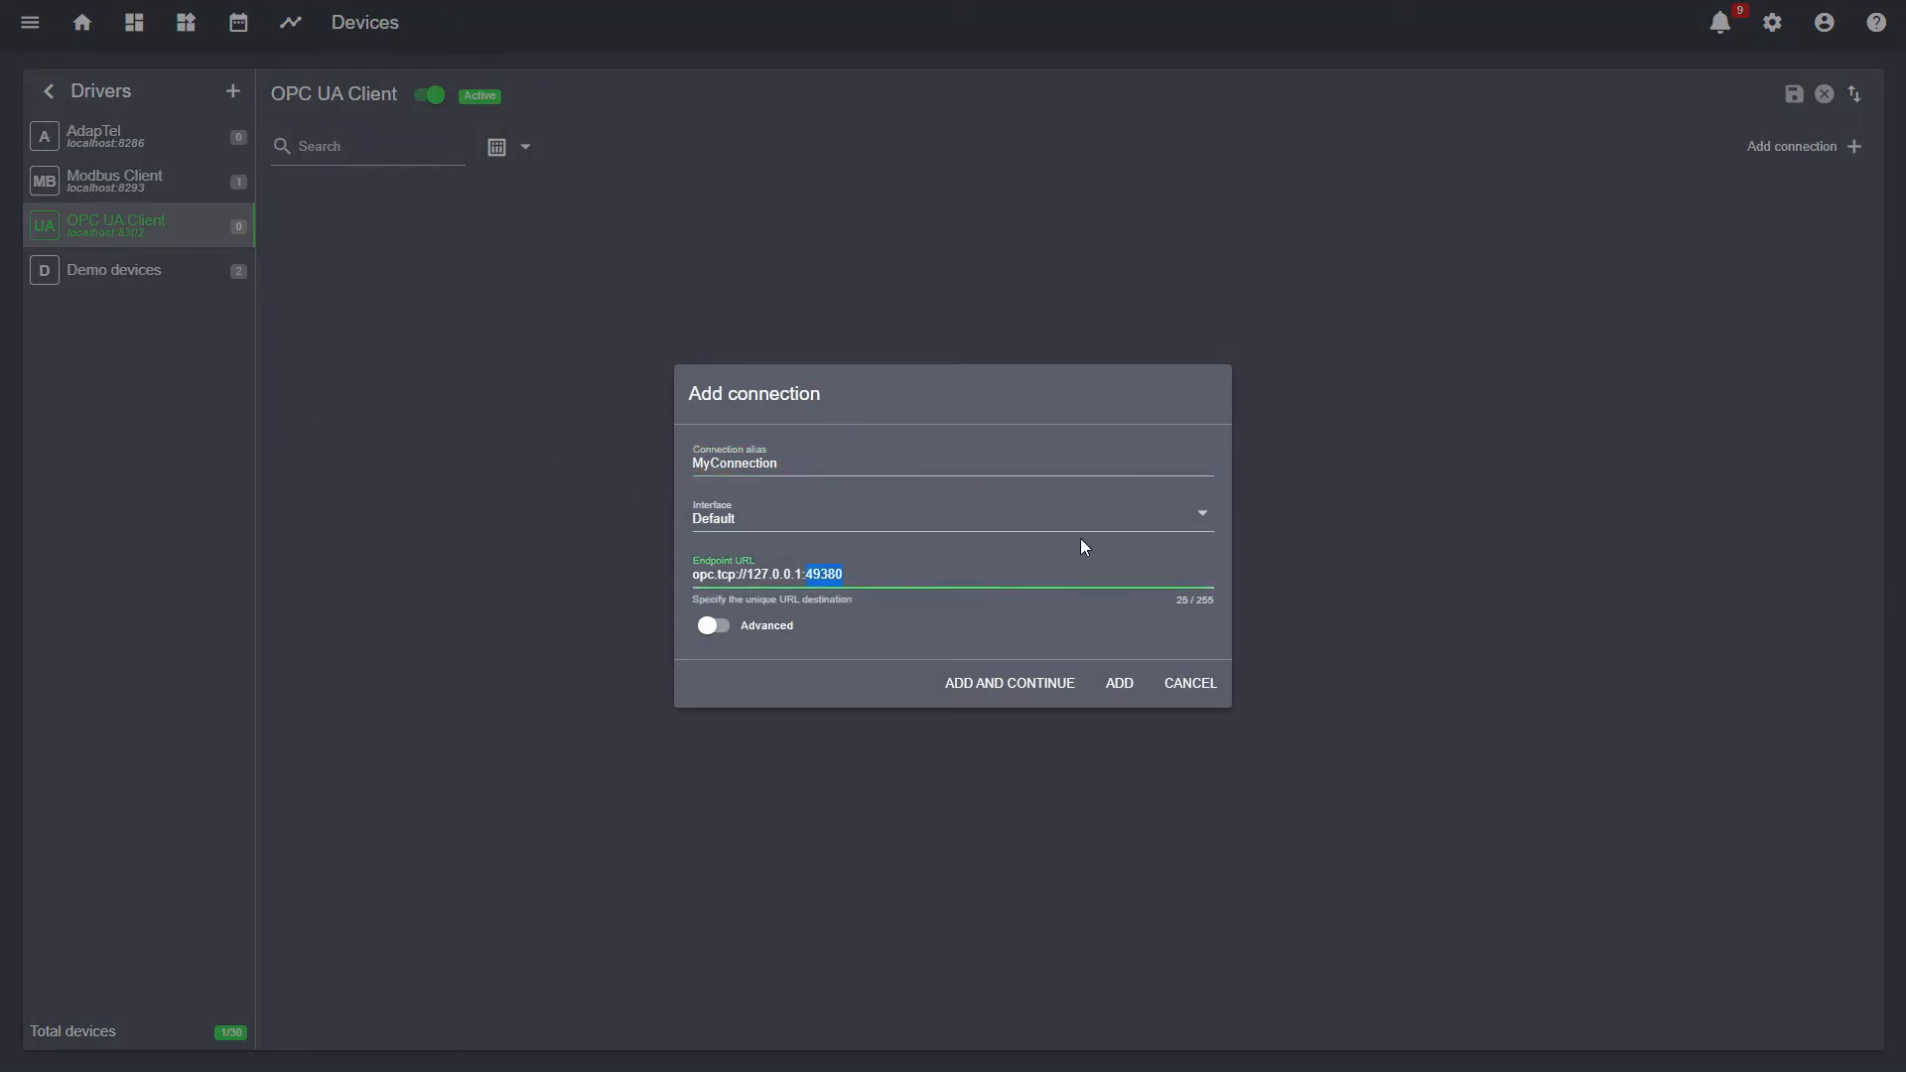
pyautogui.write('55000')
pyautogui.click(711, 625)
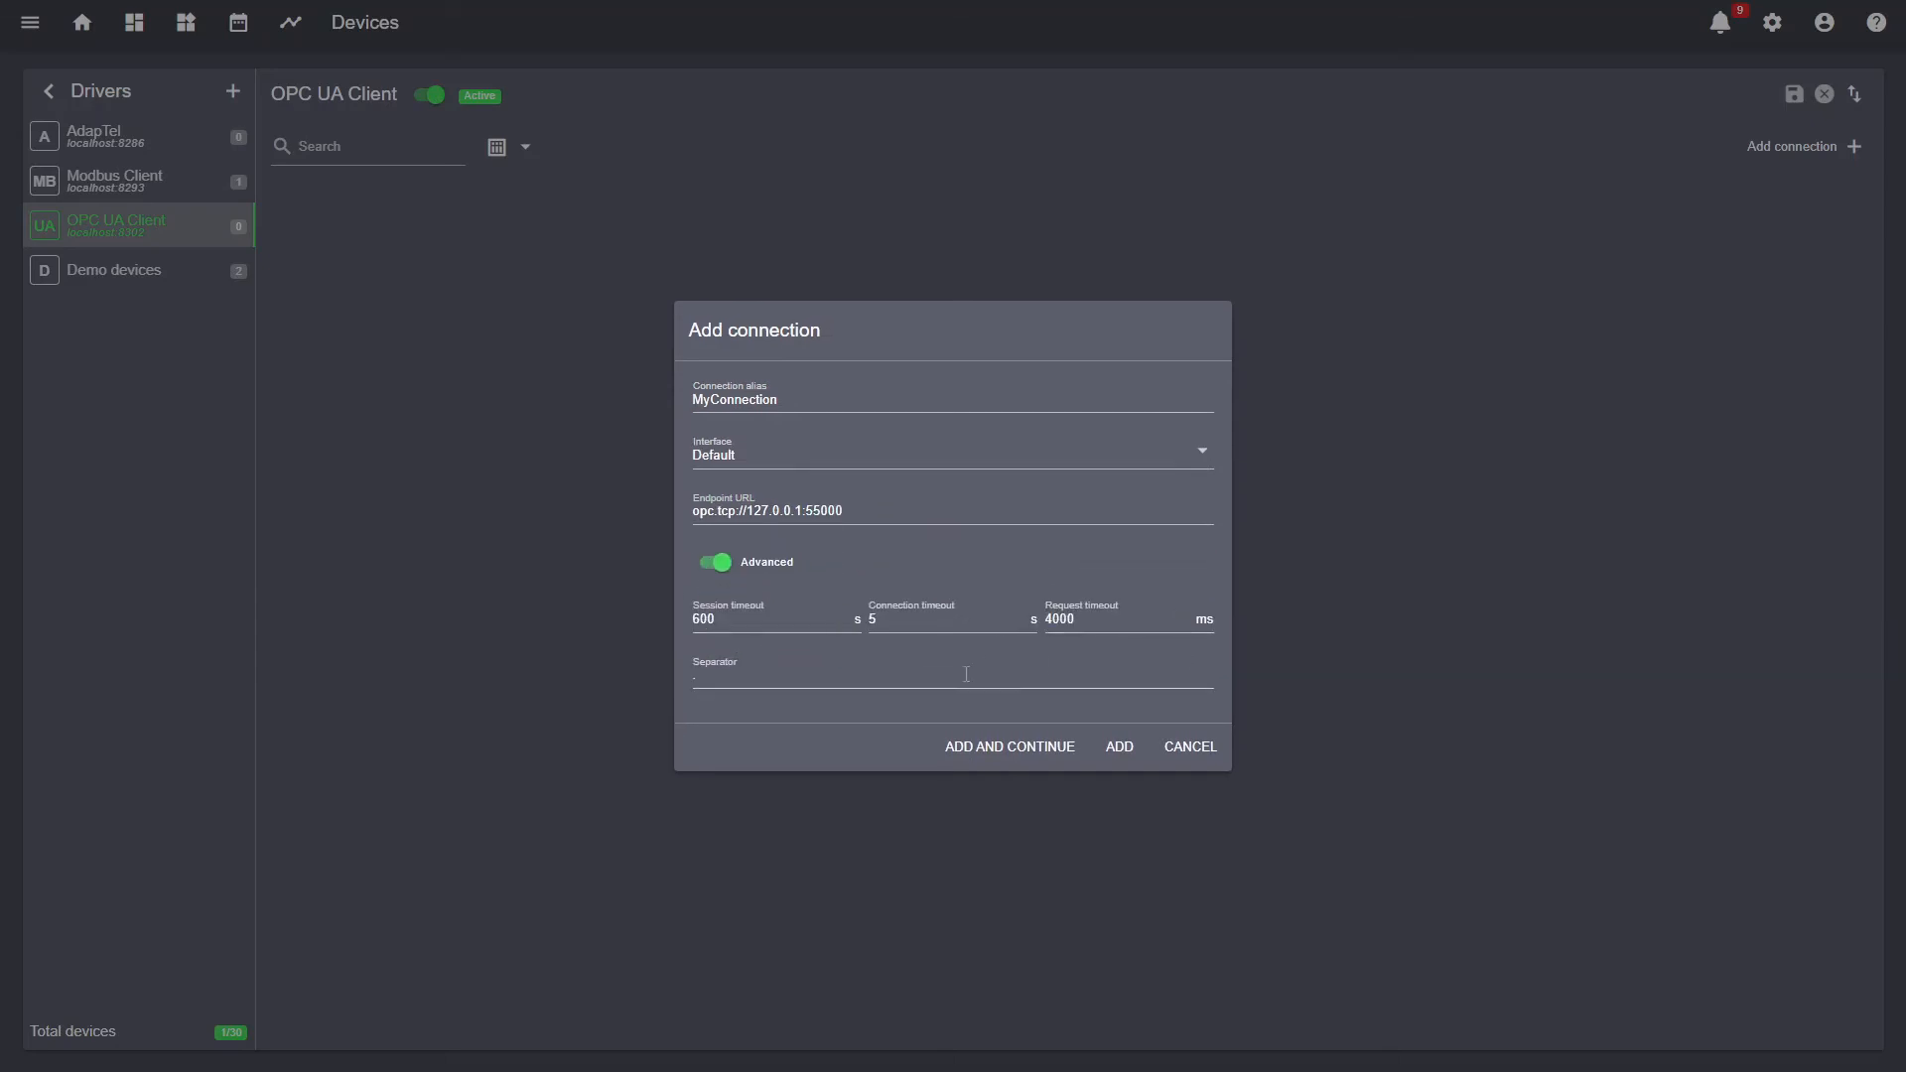
pyautogui.click(1117, 745)
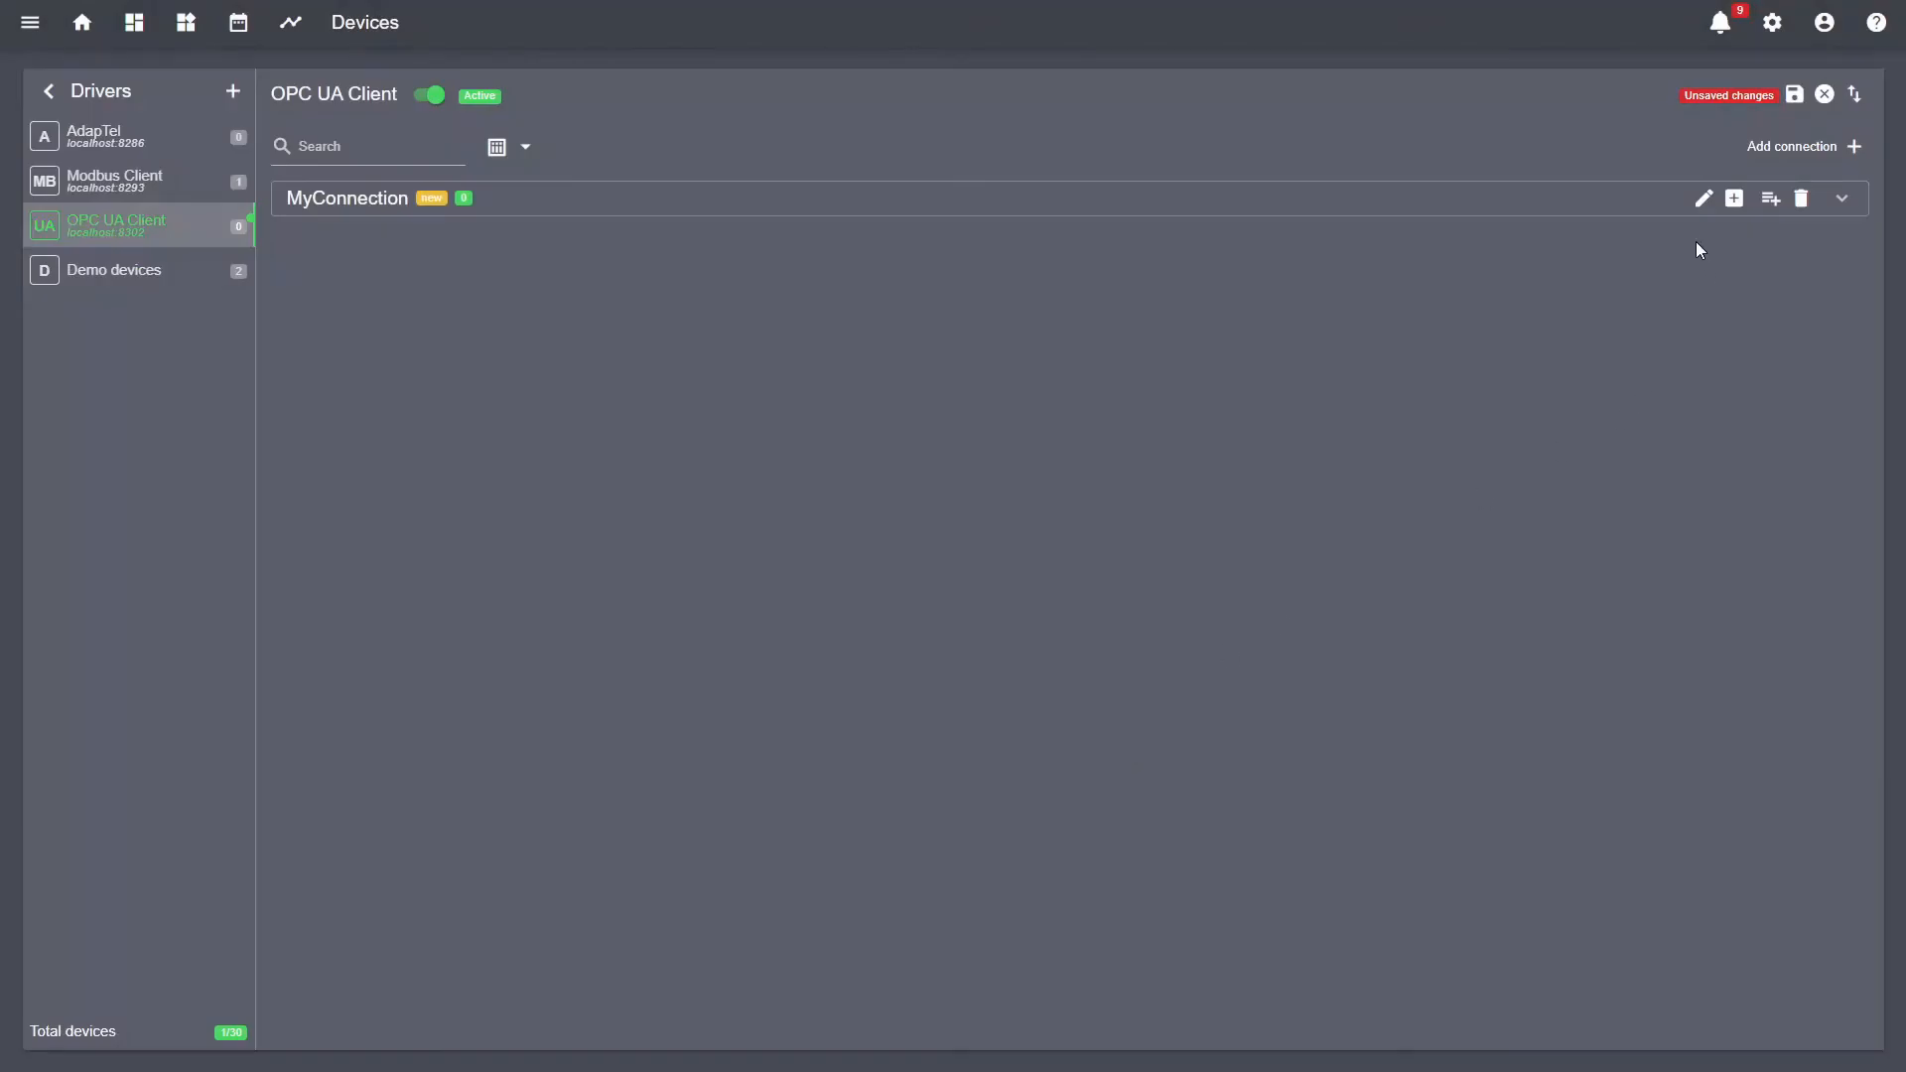
# - Expand MyConnection to show its empty device table, cancelling the Add device dialog unused
pyautogui.click(1673, 211)
pyautogui.click(1768, 202)
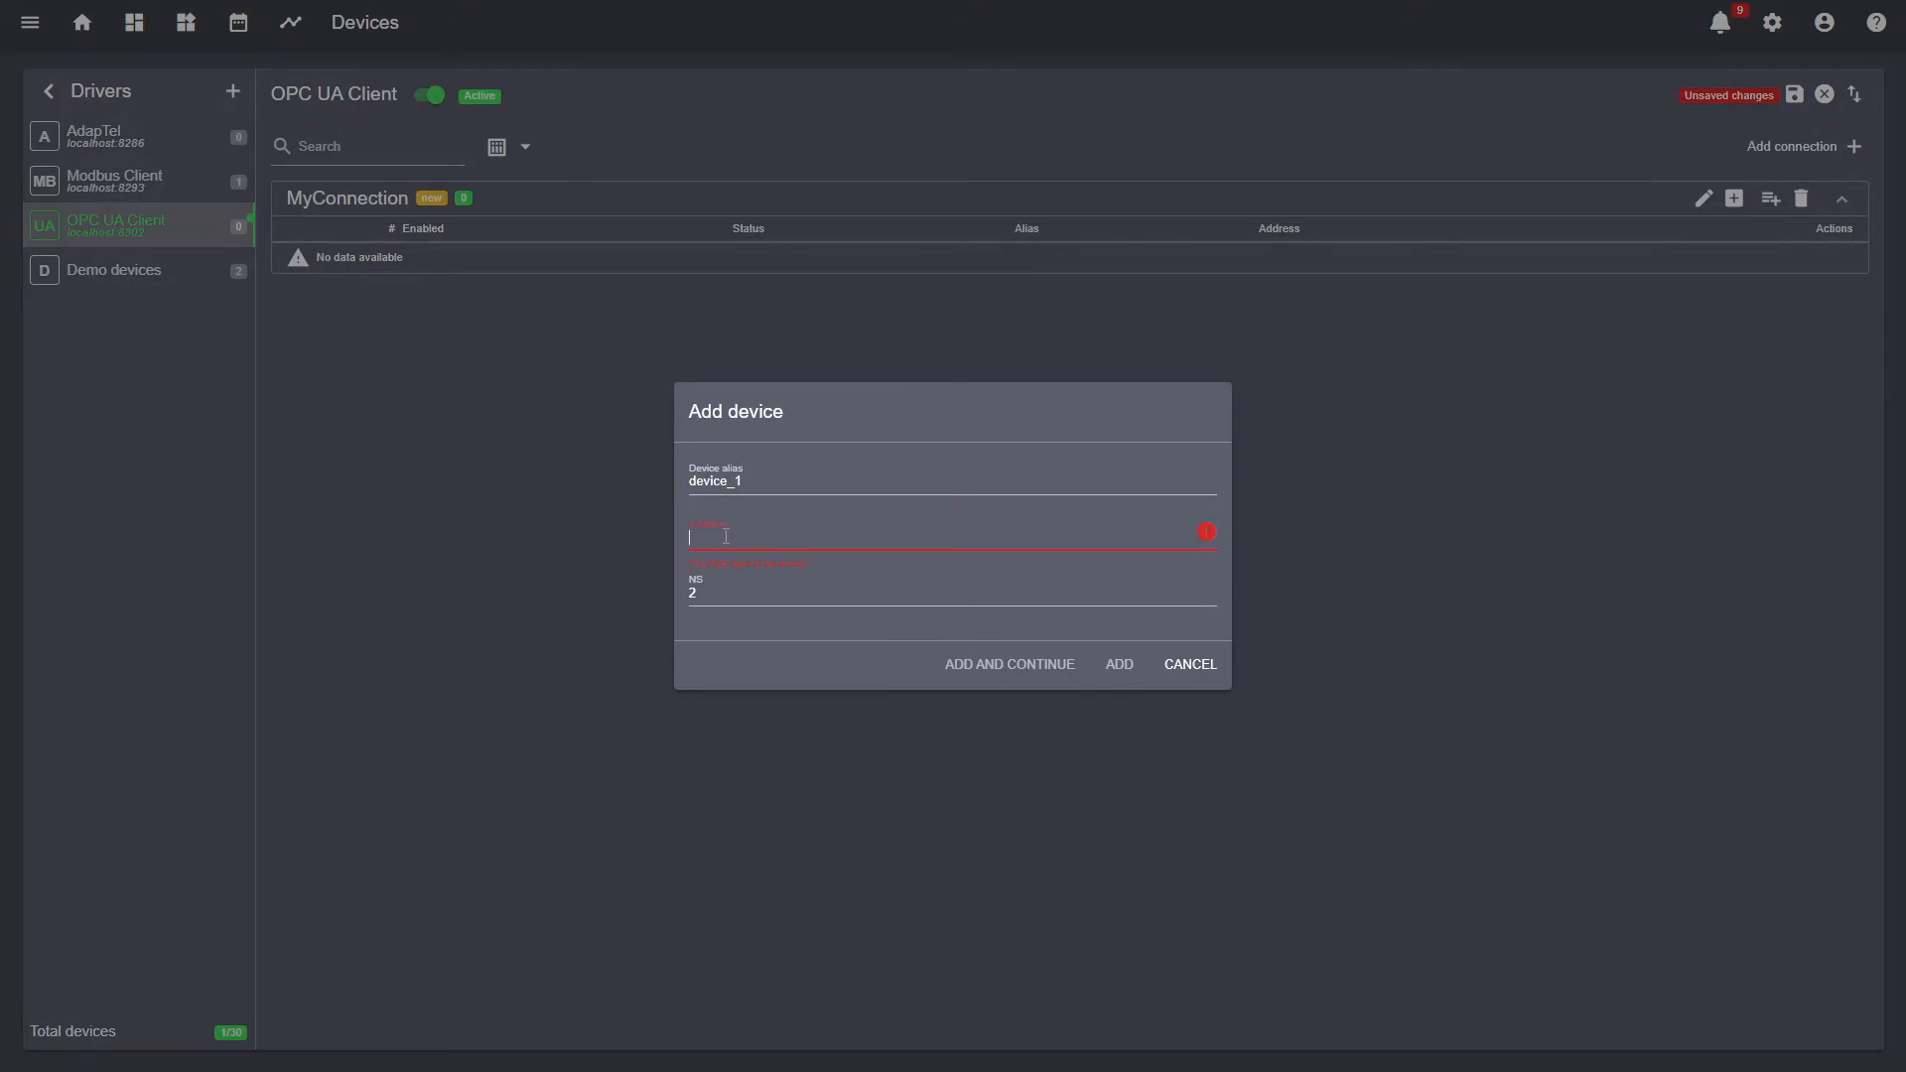
pyautogui.moveTo(773, 484); pyautogui.dragTo(672, 482)
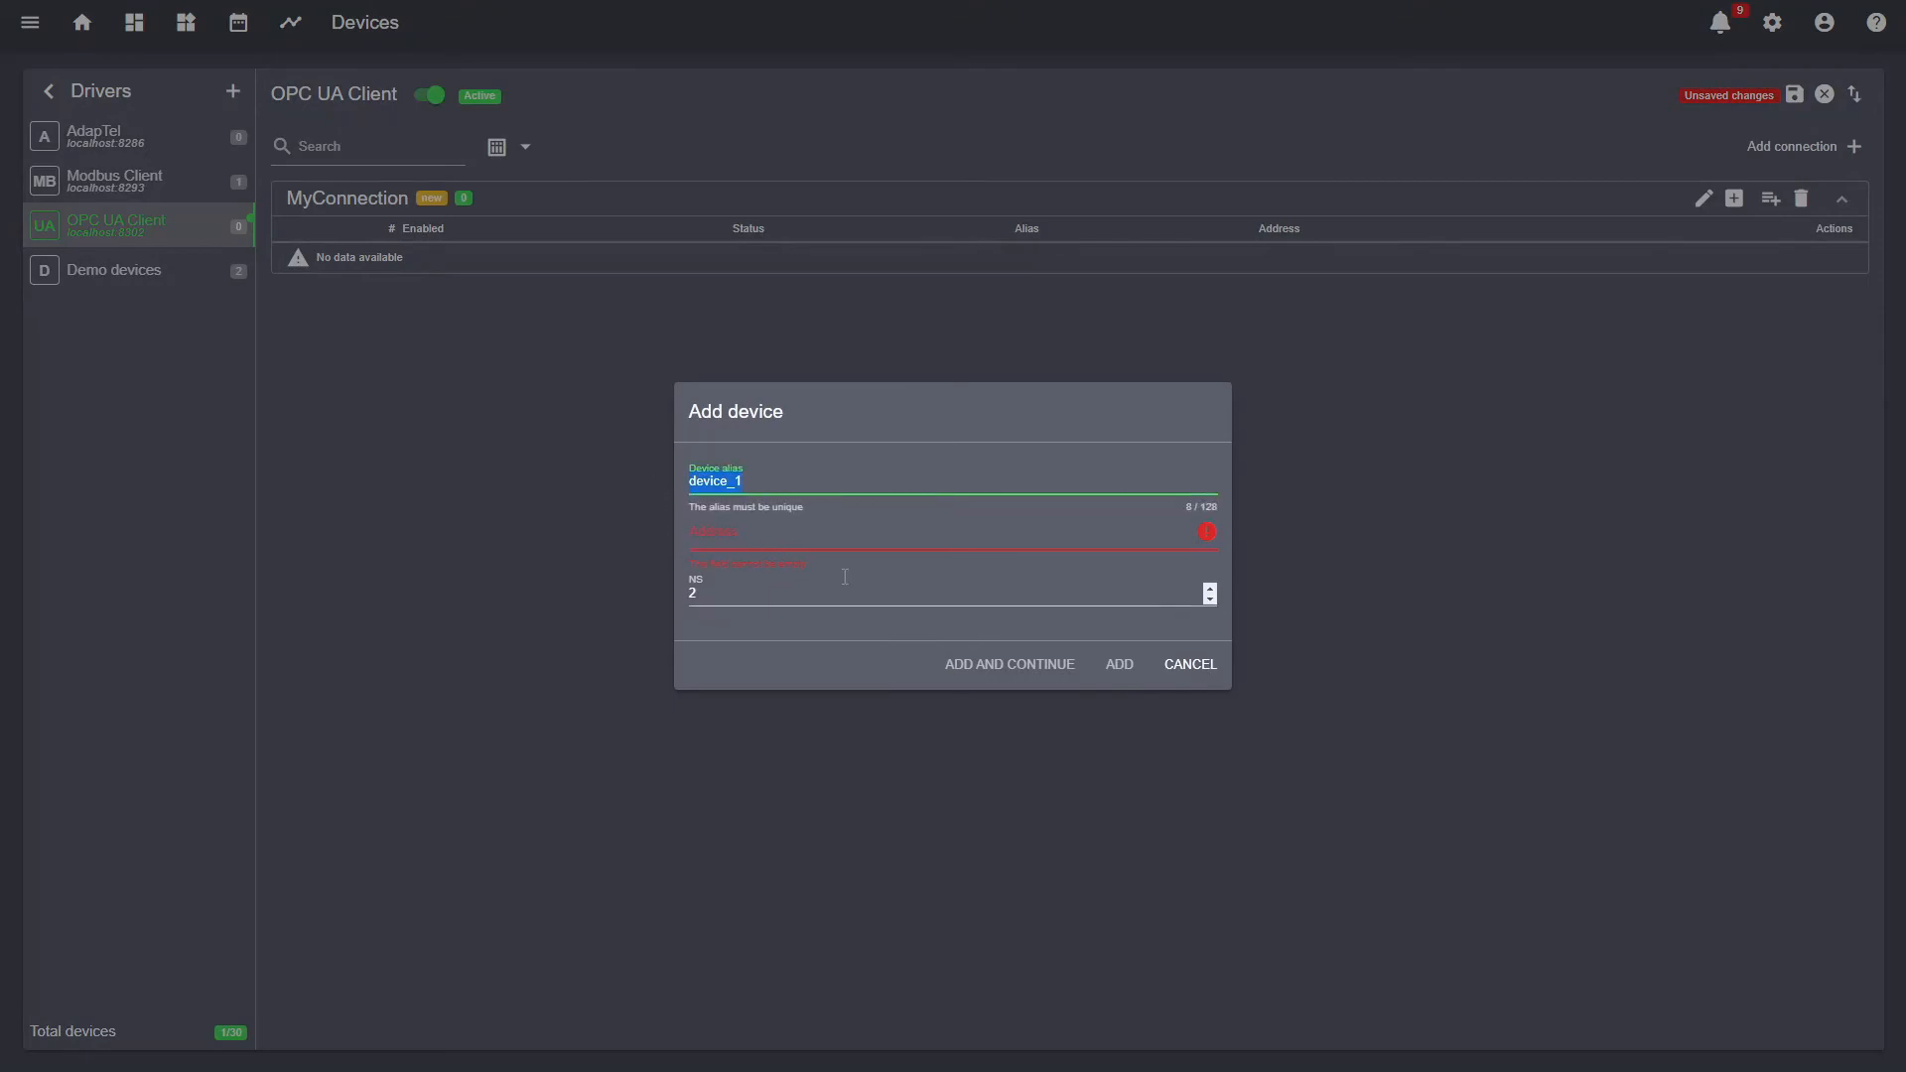
pyautogui.click(1187, 664)
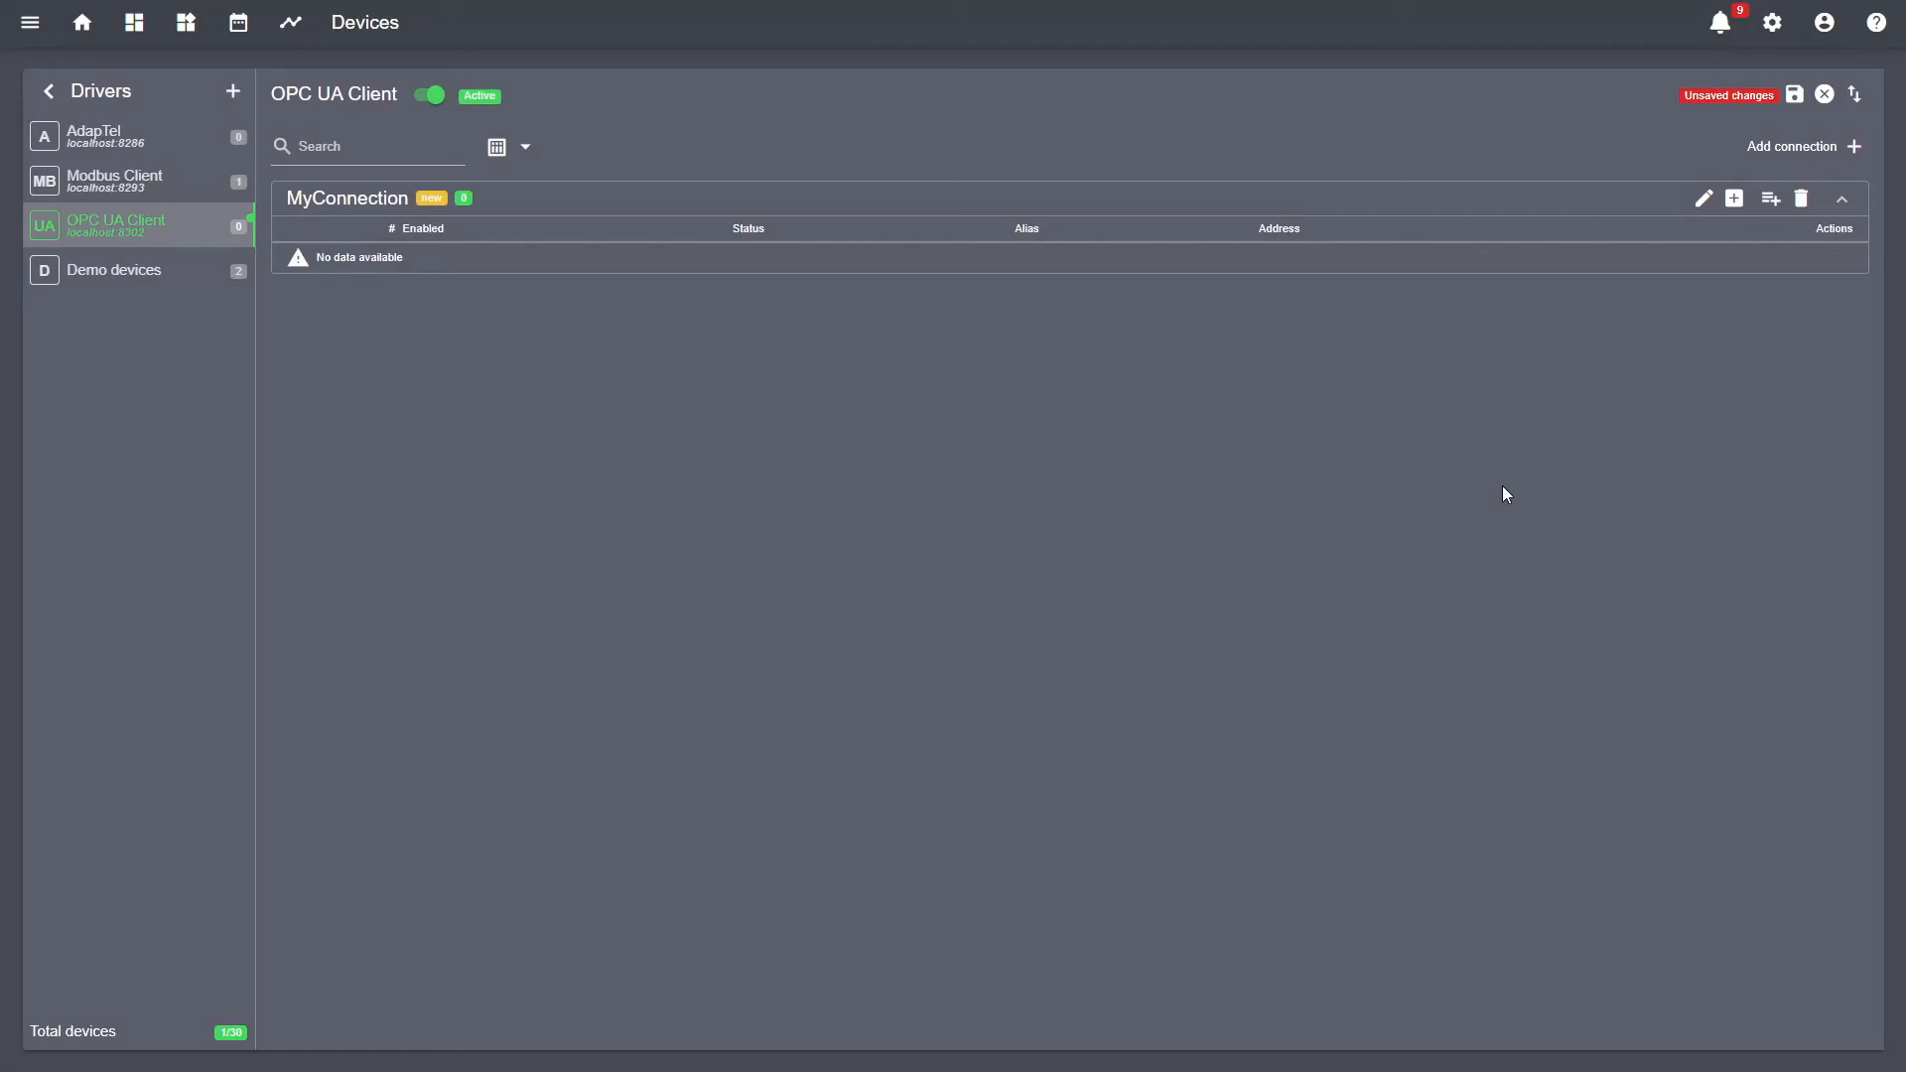
# - Browse the OPC server and expand device1's and device2's groups to reveal their tags
pyautogui.click(1736, 199)
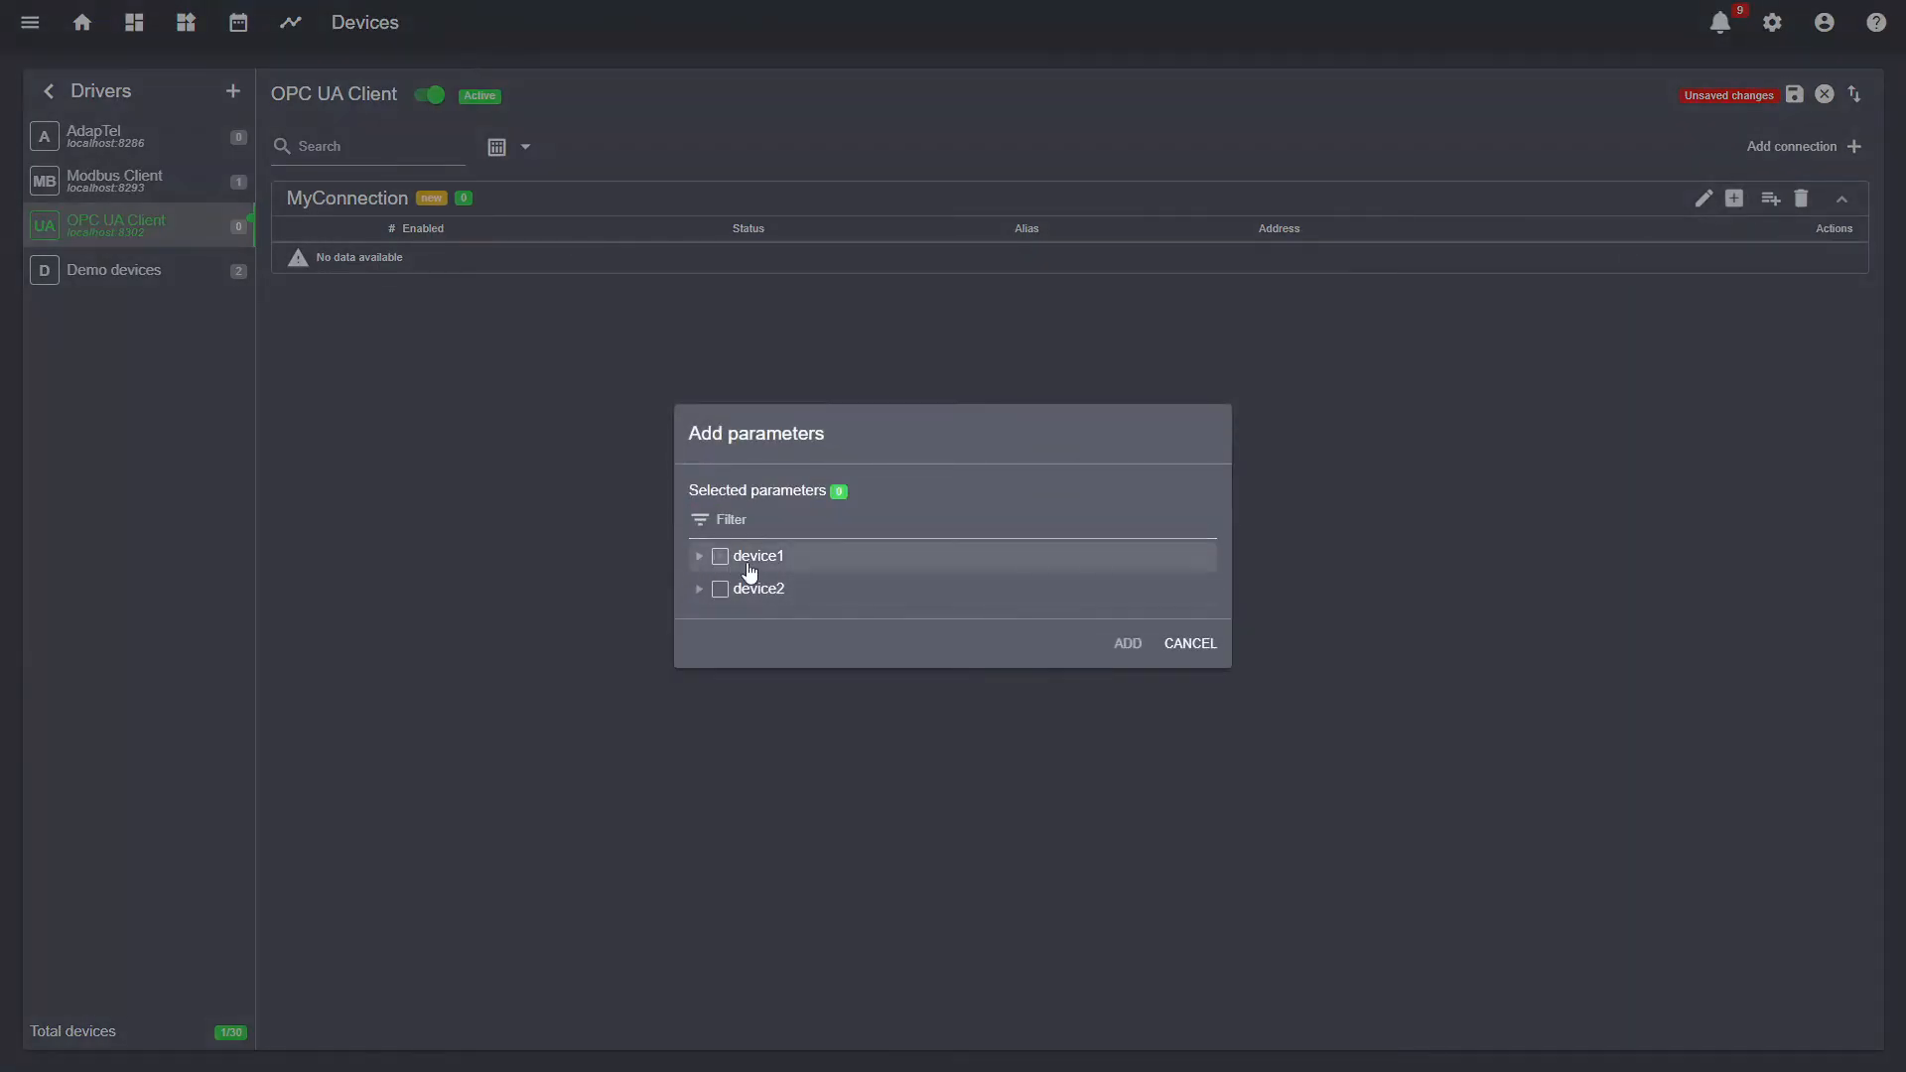
pyautogui.click(699, 556)
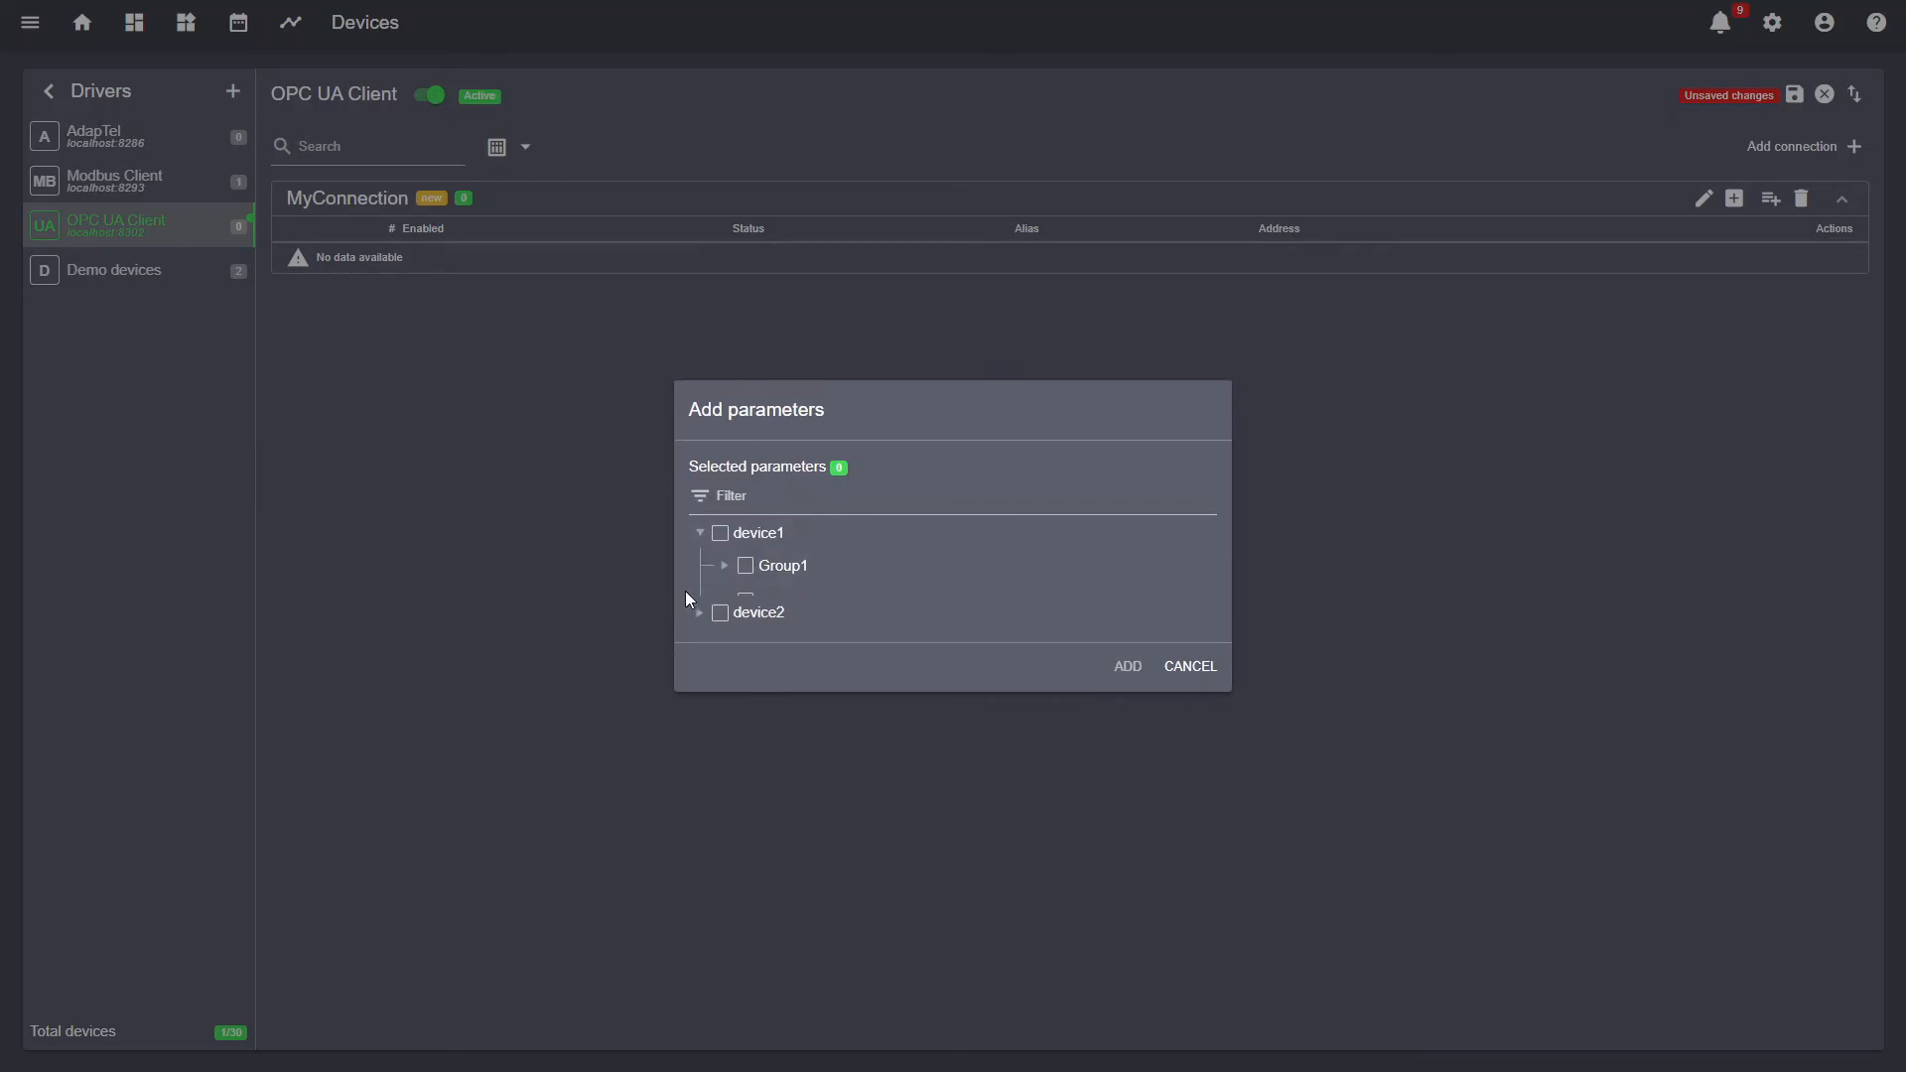
pyautogui.click(700, 643)
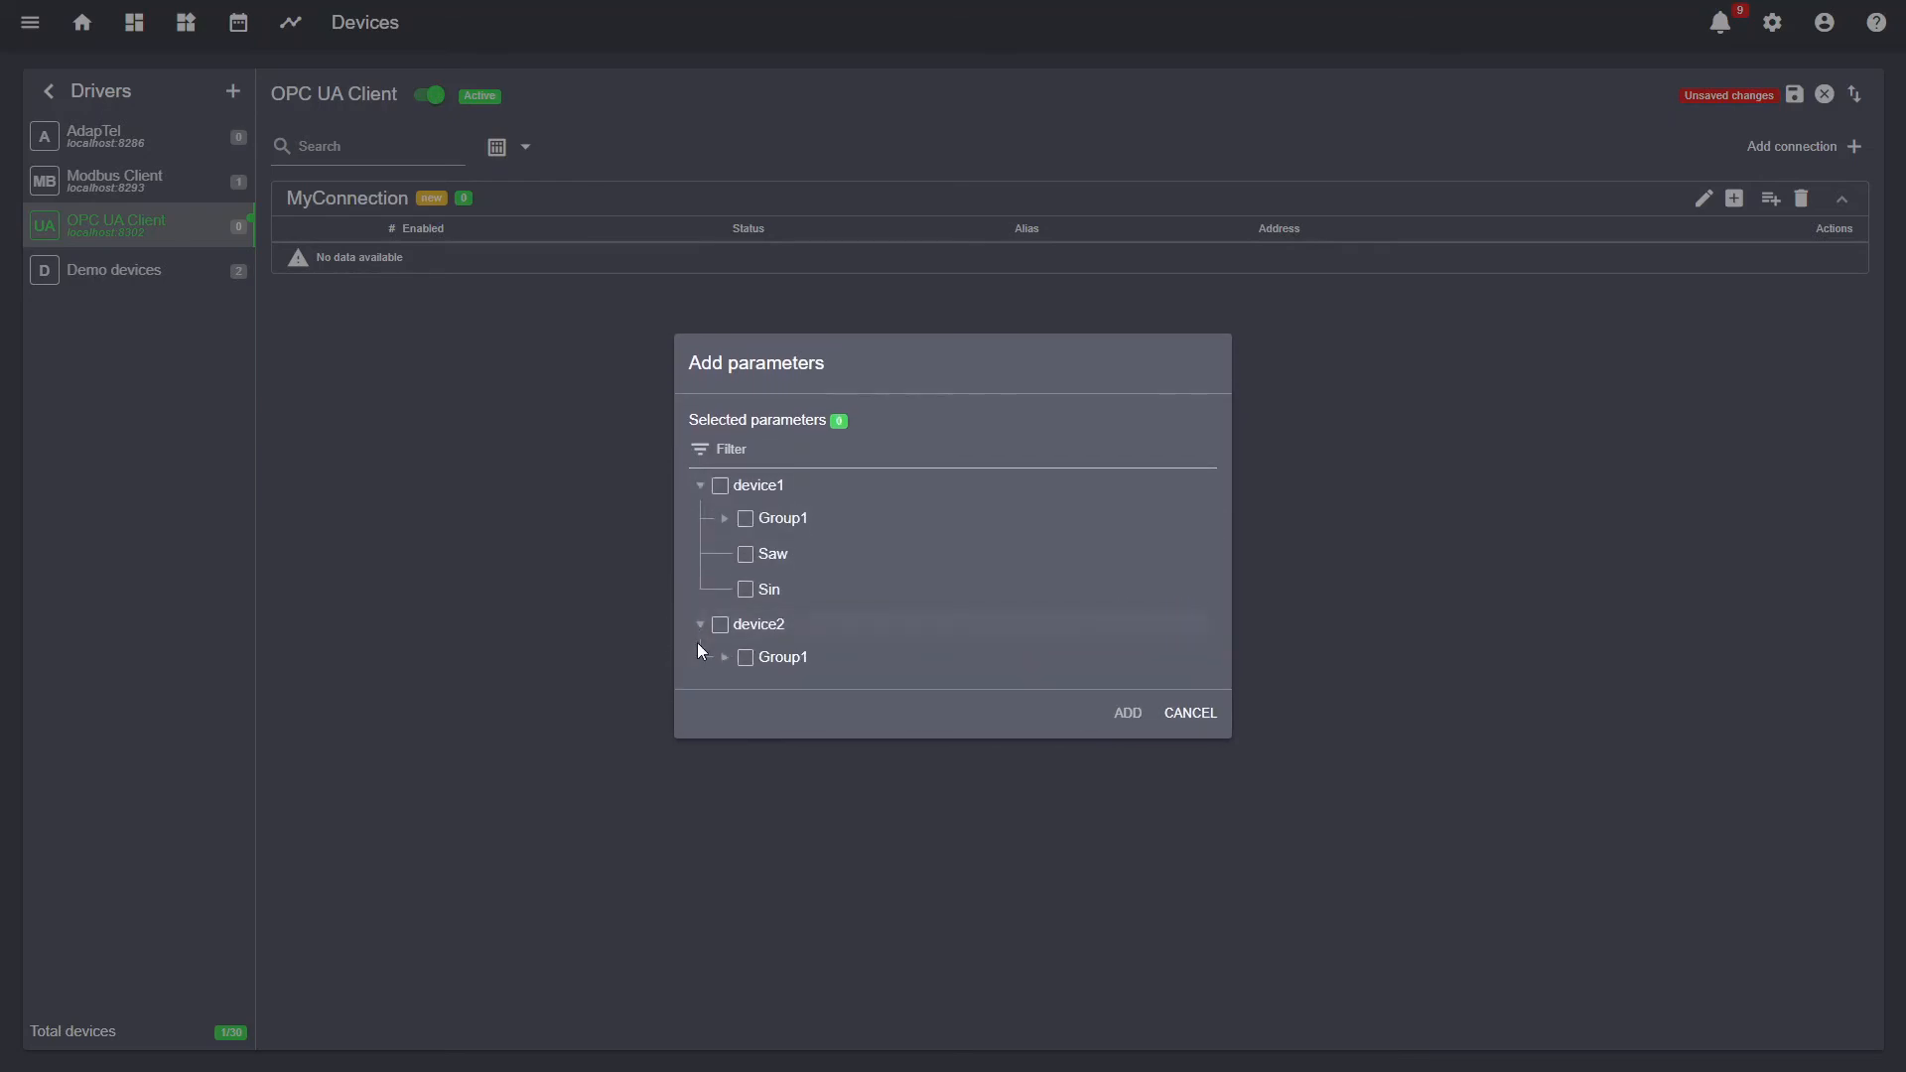
pyautogui.click(723, 524)
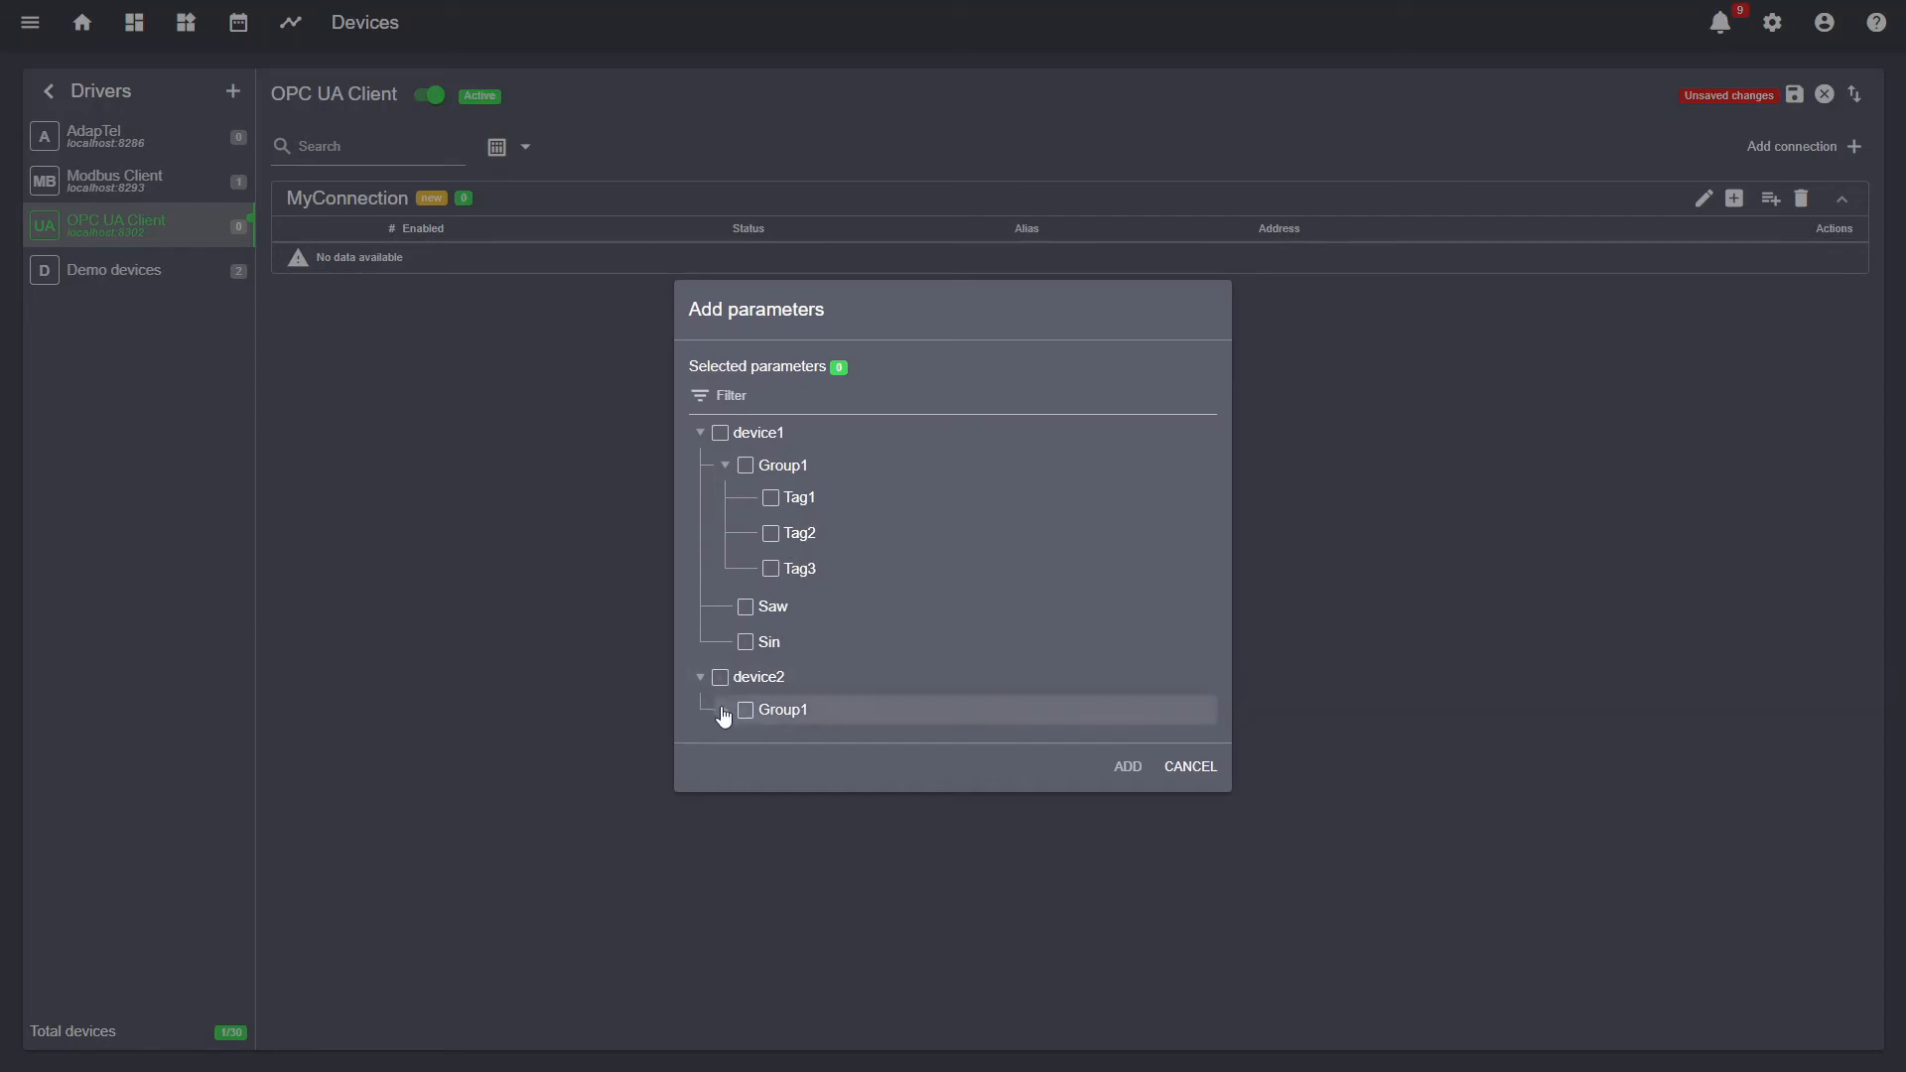
pyautogui.click(725, 711)
pyautogui.click(752, 673)
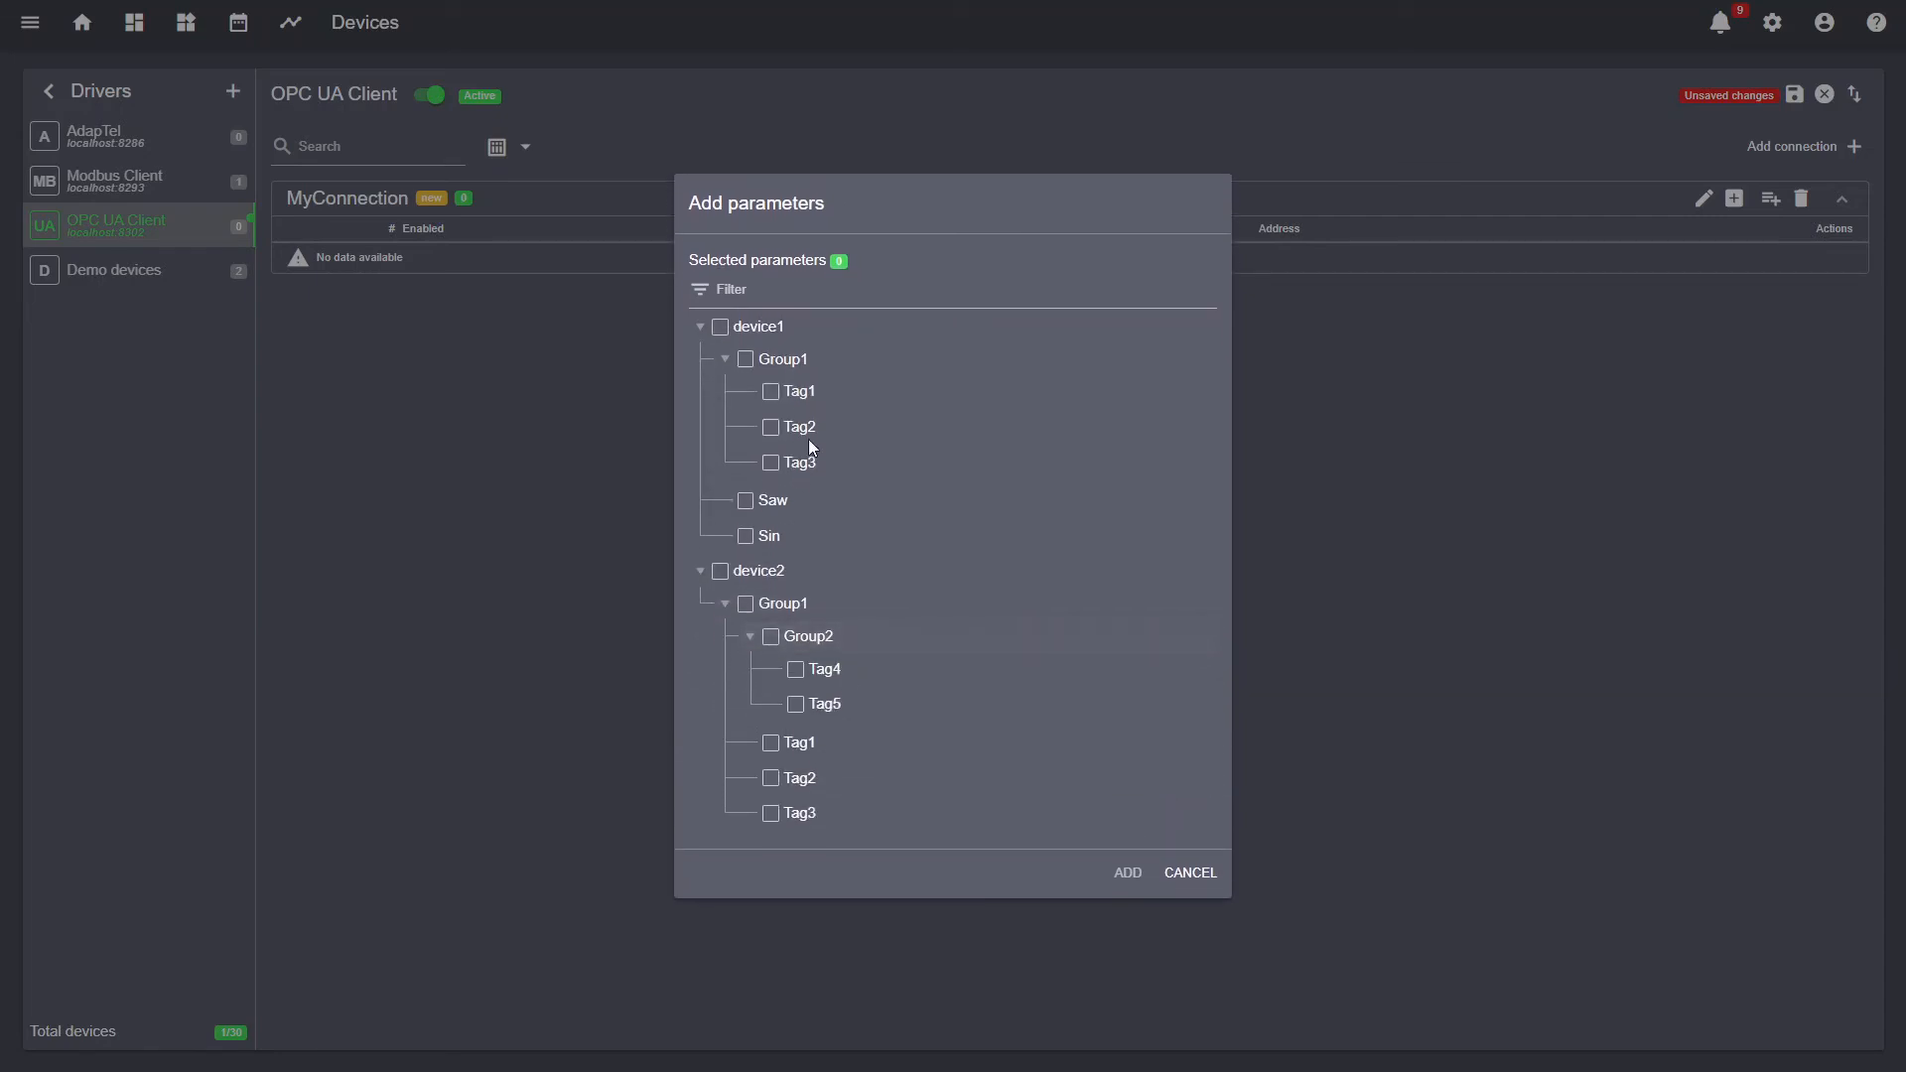
# - Select device1's Tag1, Tag2, Saw and device2's Tag4, Tag1, and add them as devices
pyautogui.click(770, 391)
pyautogui.click(770, 426)
pyautogui.click(745, 500)
pyautogui.click(797, 670)
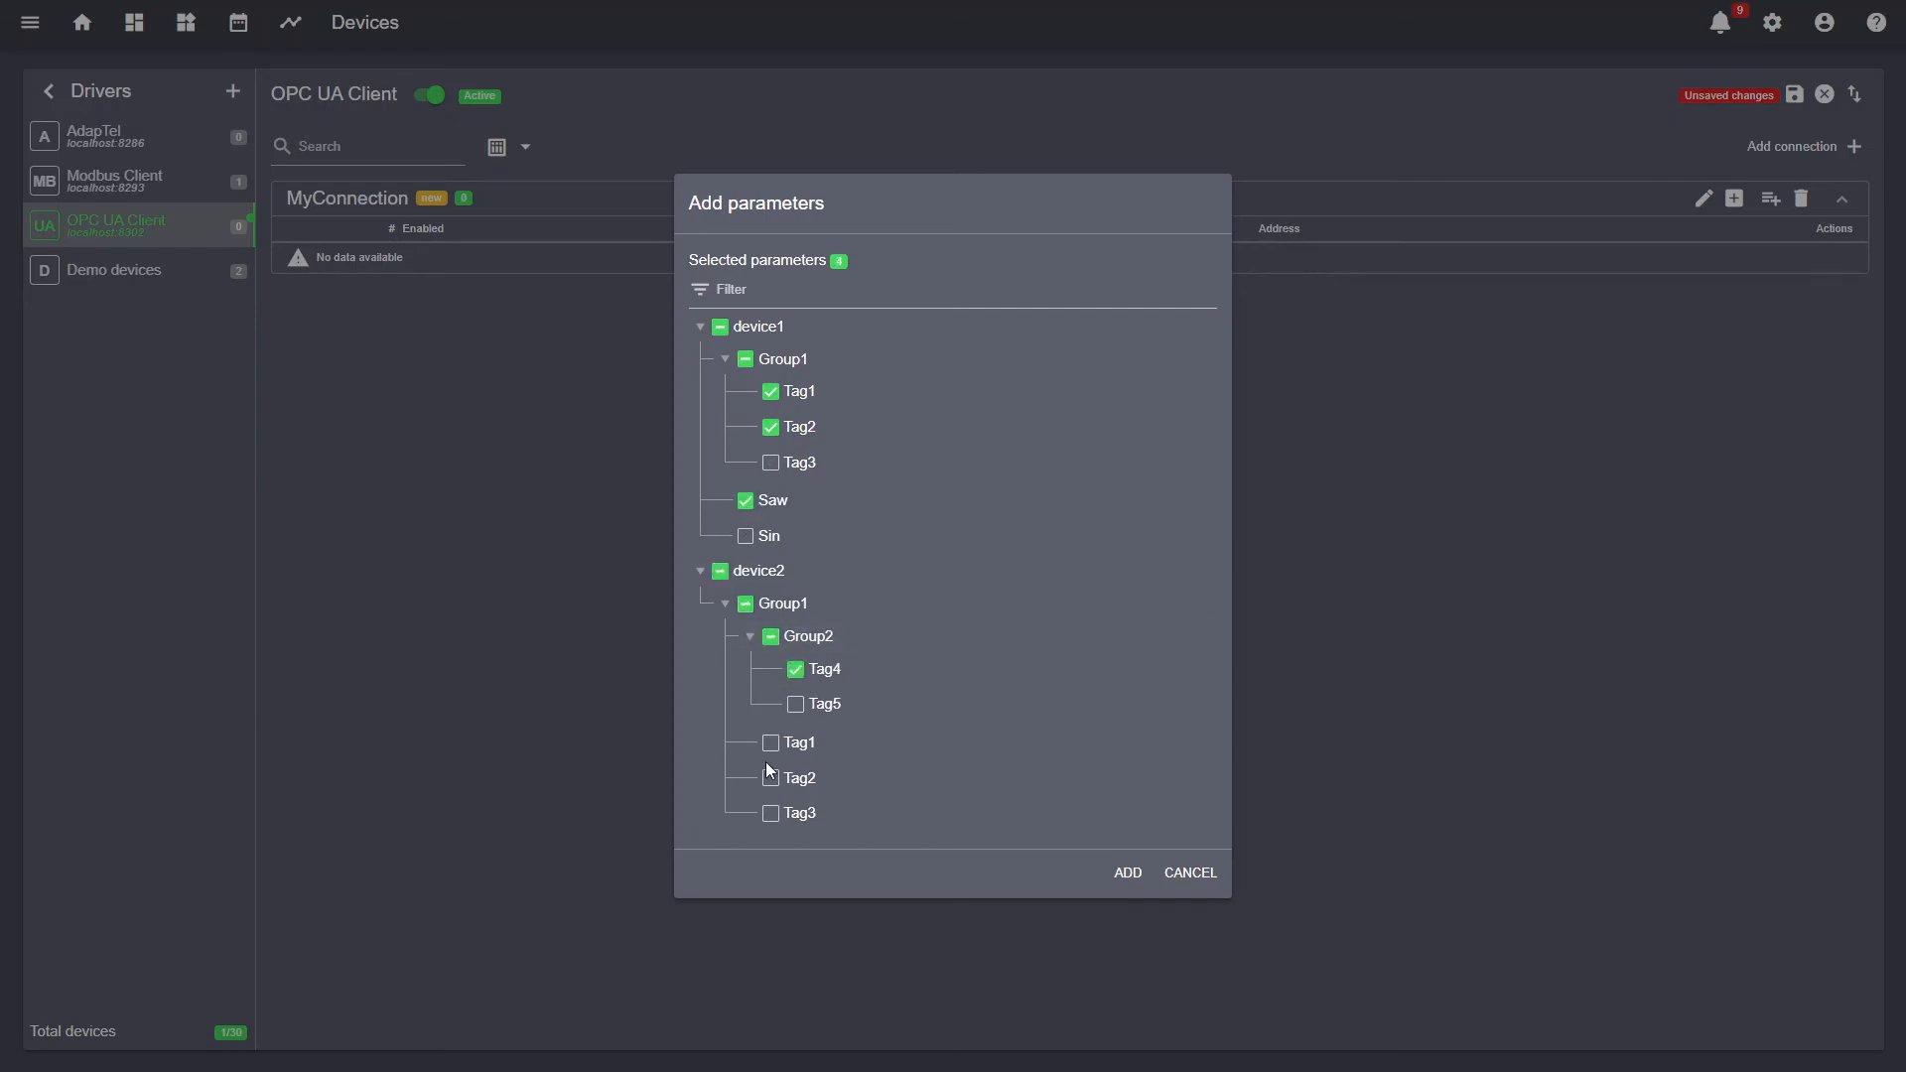
pyautogui.click(770, 742)
pyautogui.click(1128, 873)
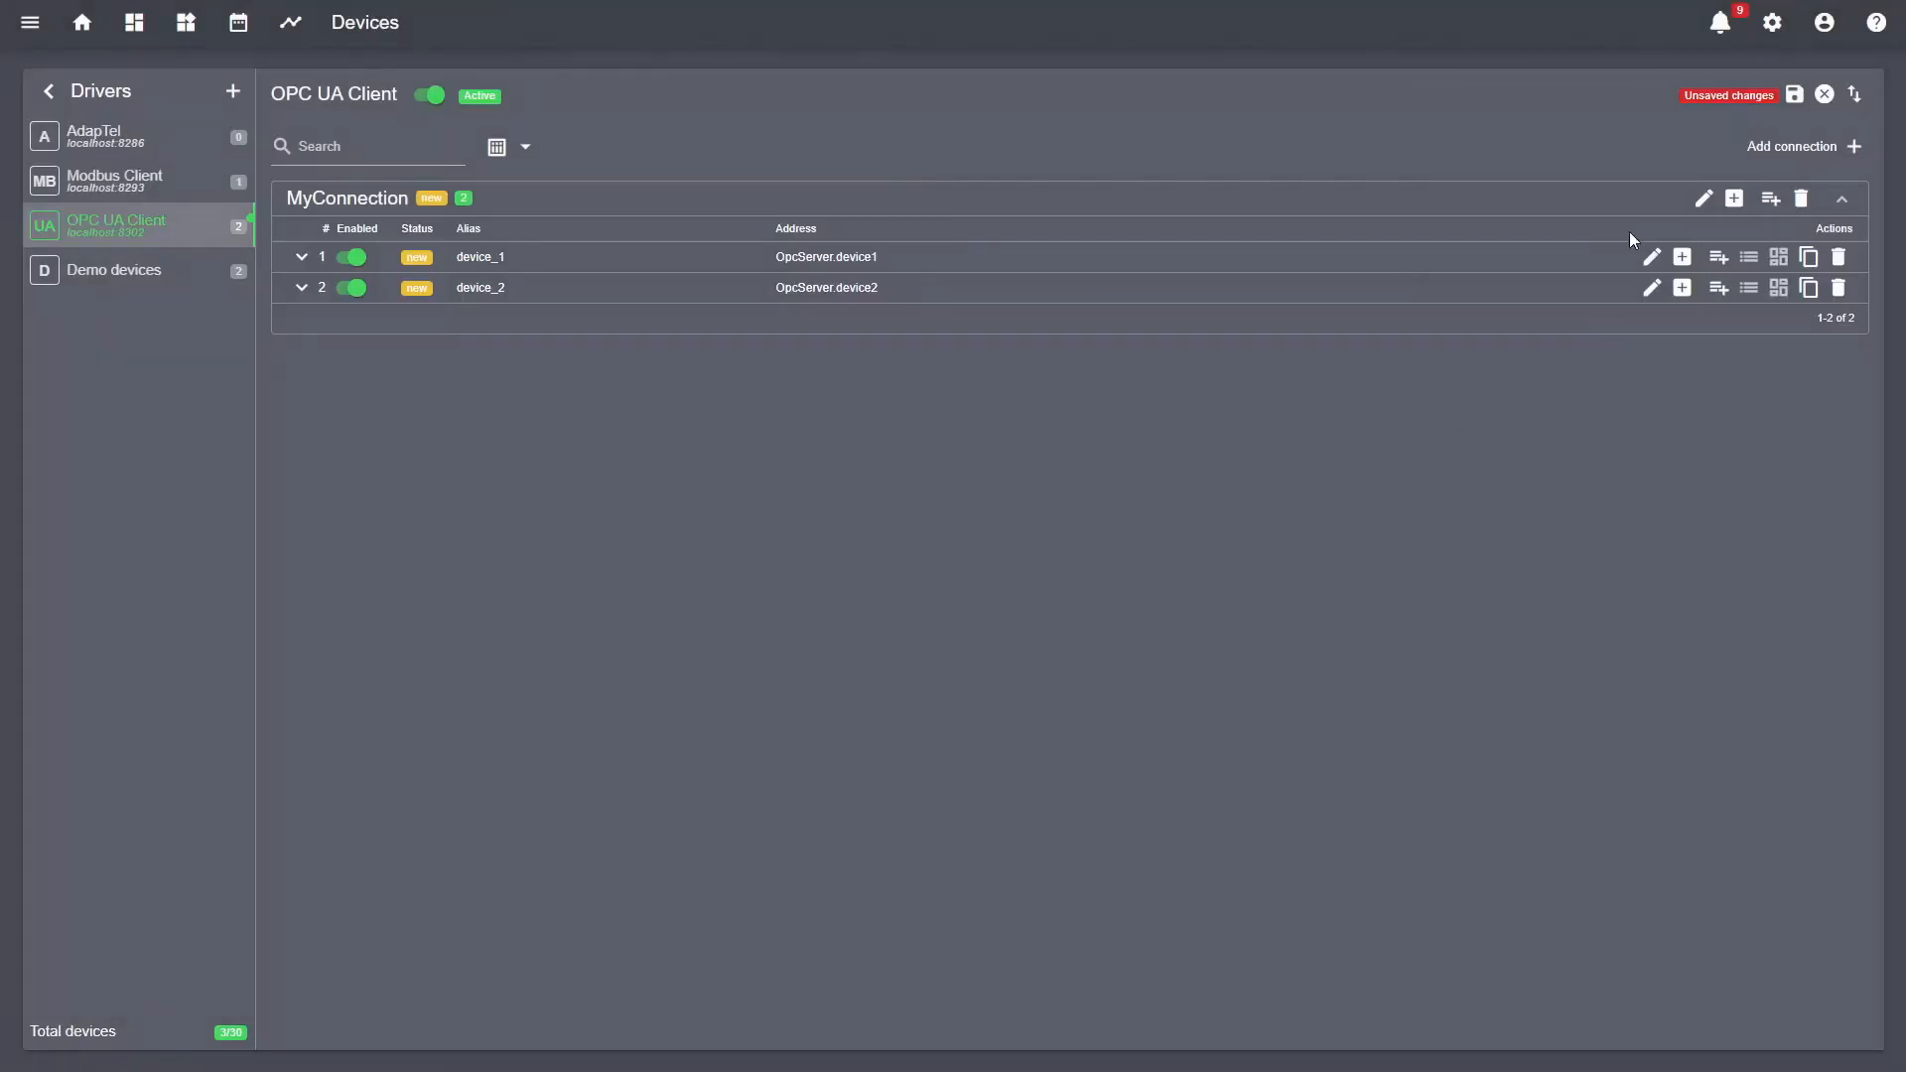
# - Expand device_1 and device_2 under MyConnection to show their tags
pyautogui.click(633, 256)
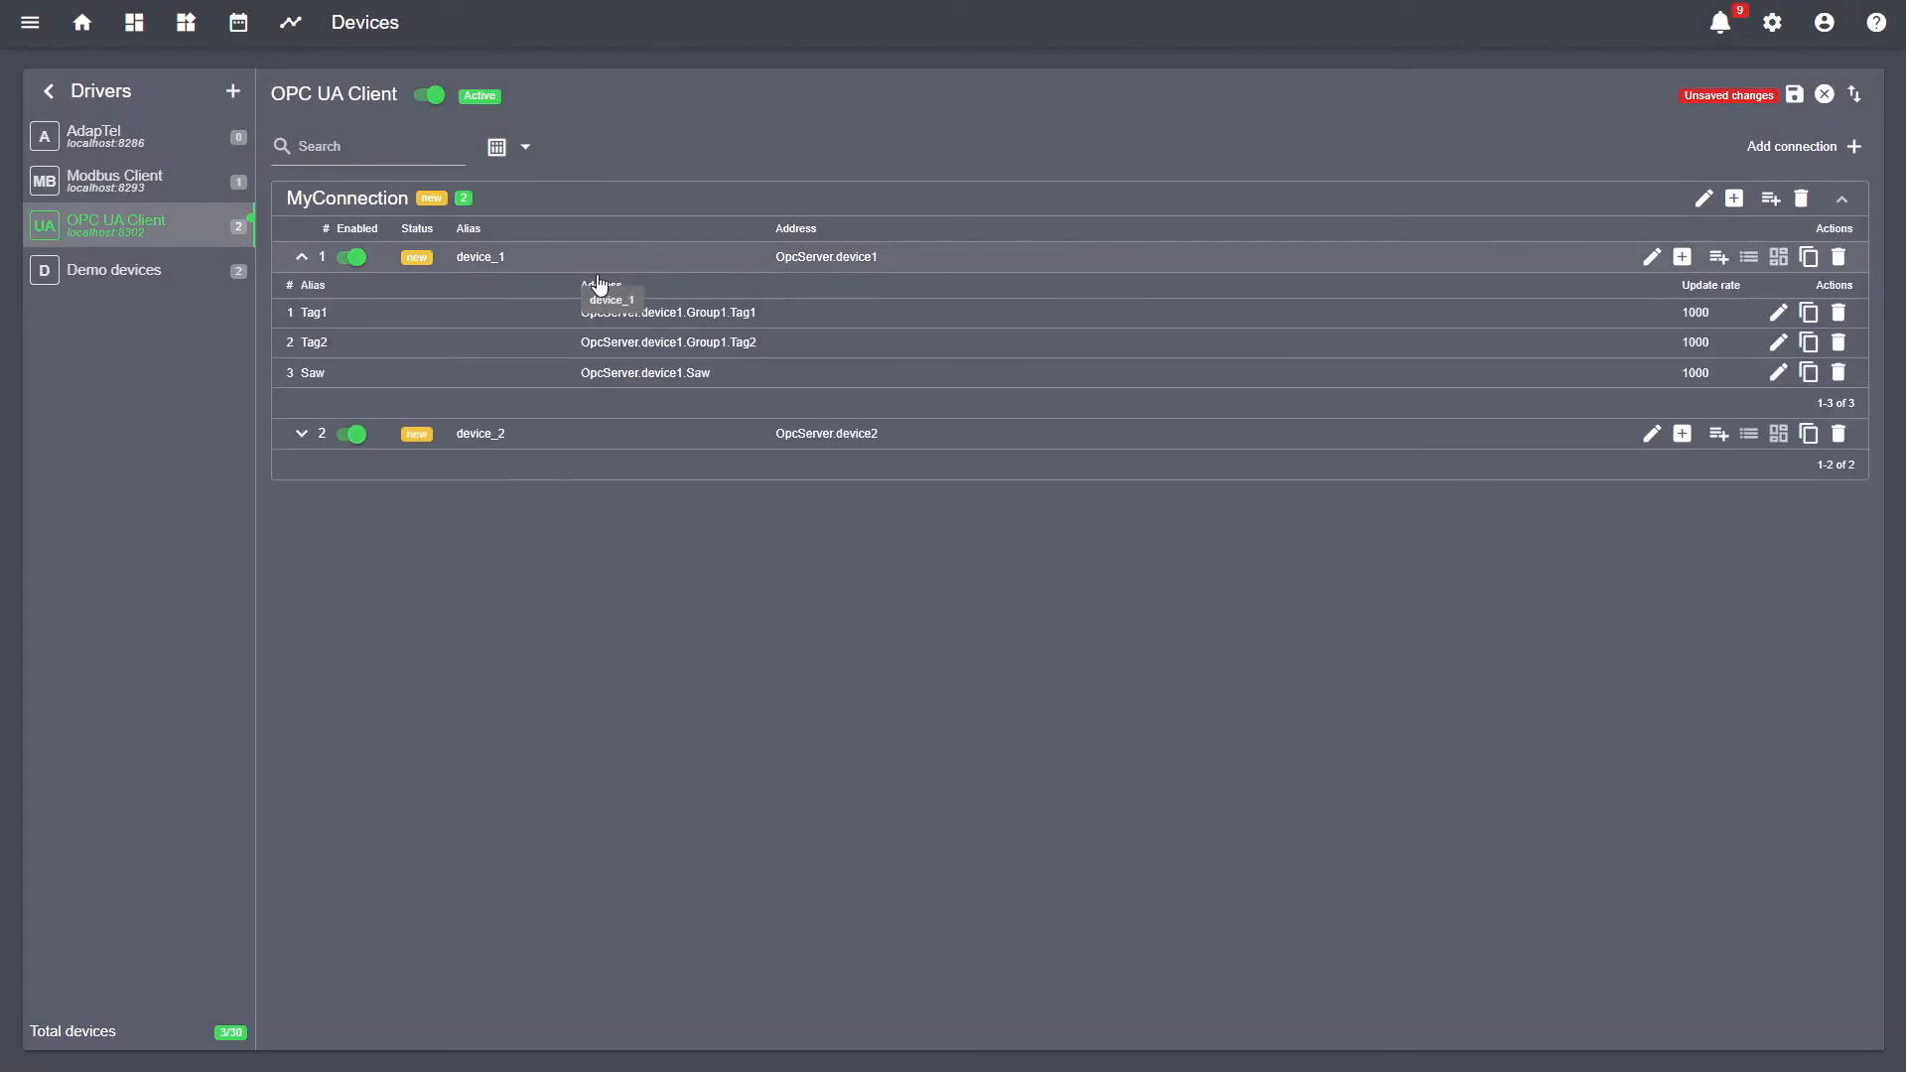
pyautogui.click(574, 433)
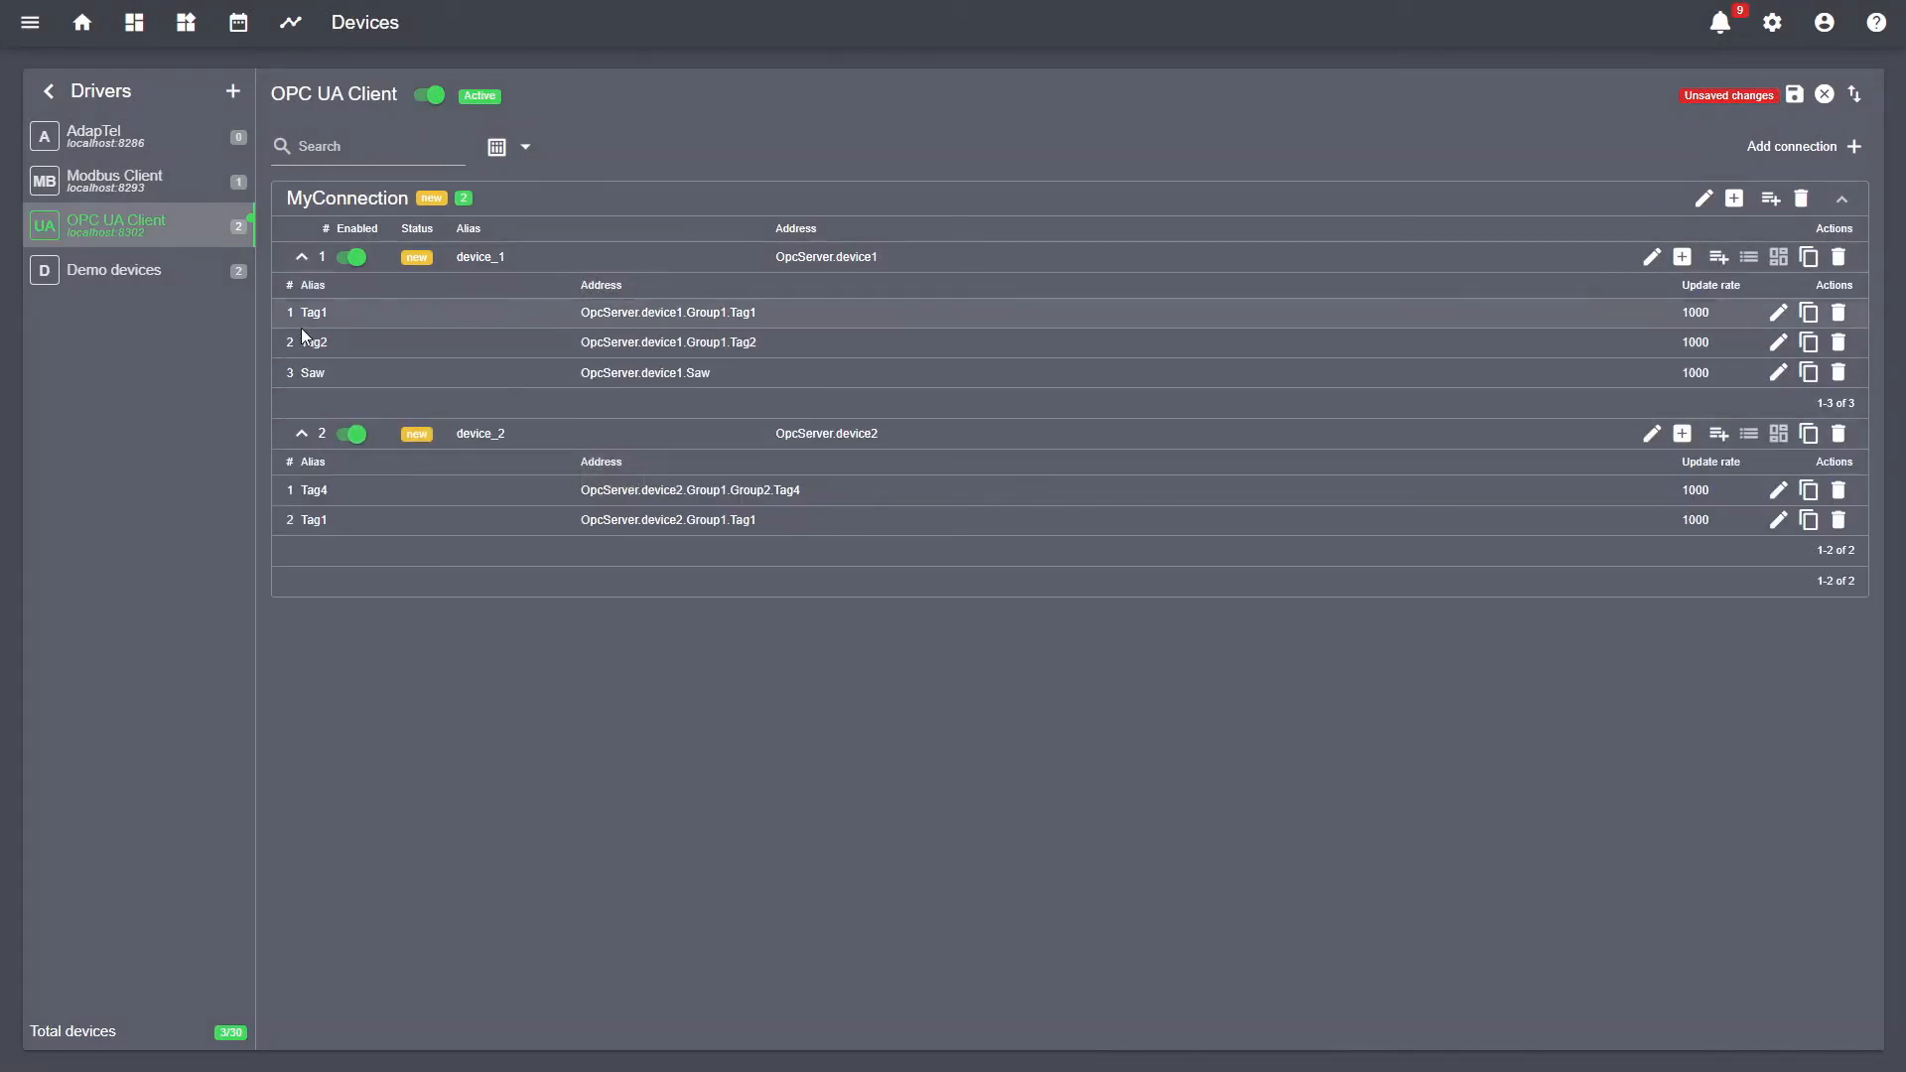
pyautogui.moveTo(471, 257); pyautogui.dragTo(517, 289)
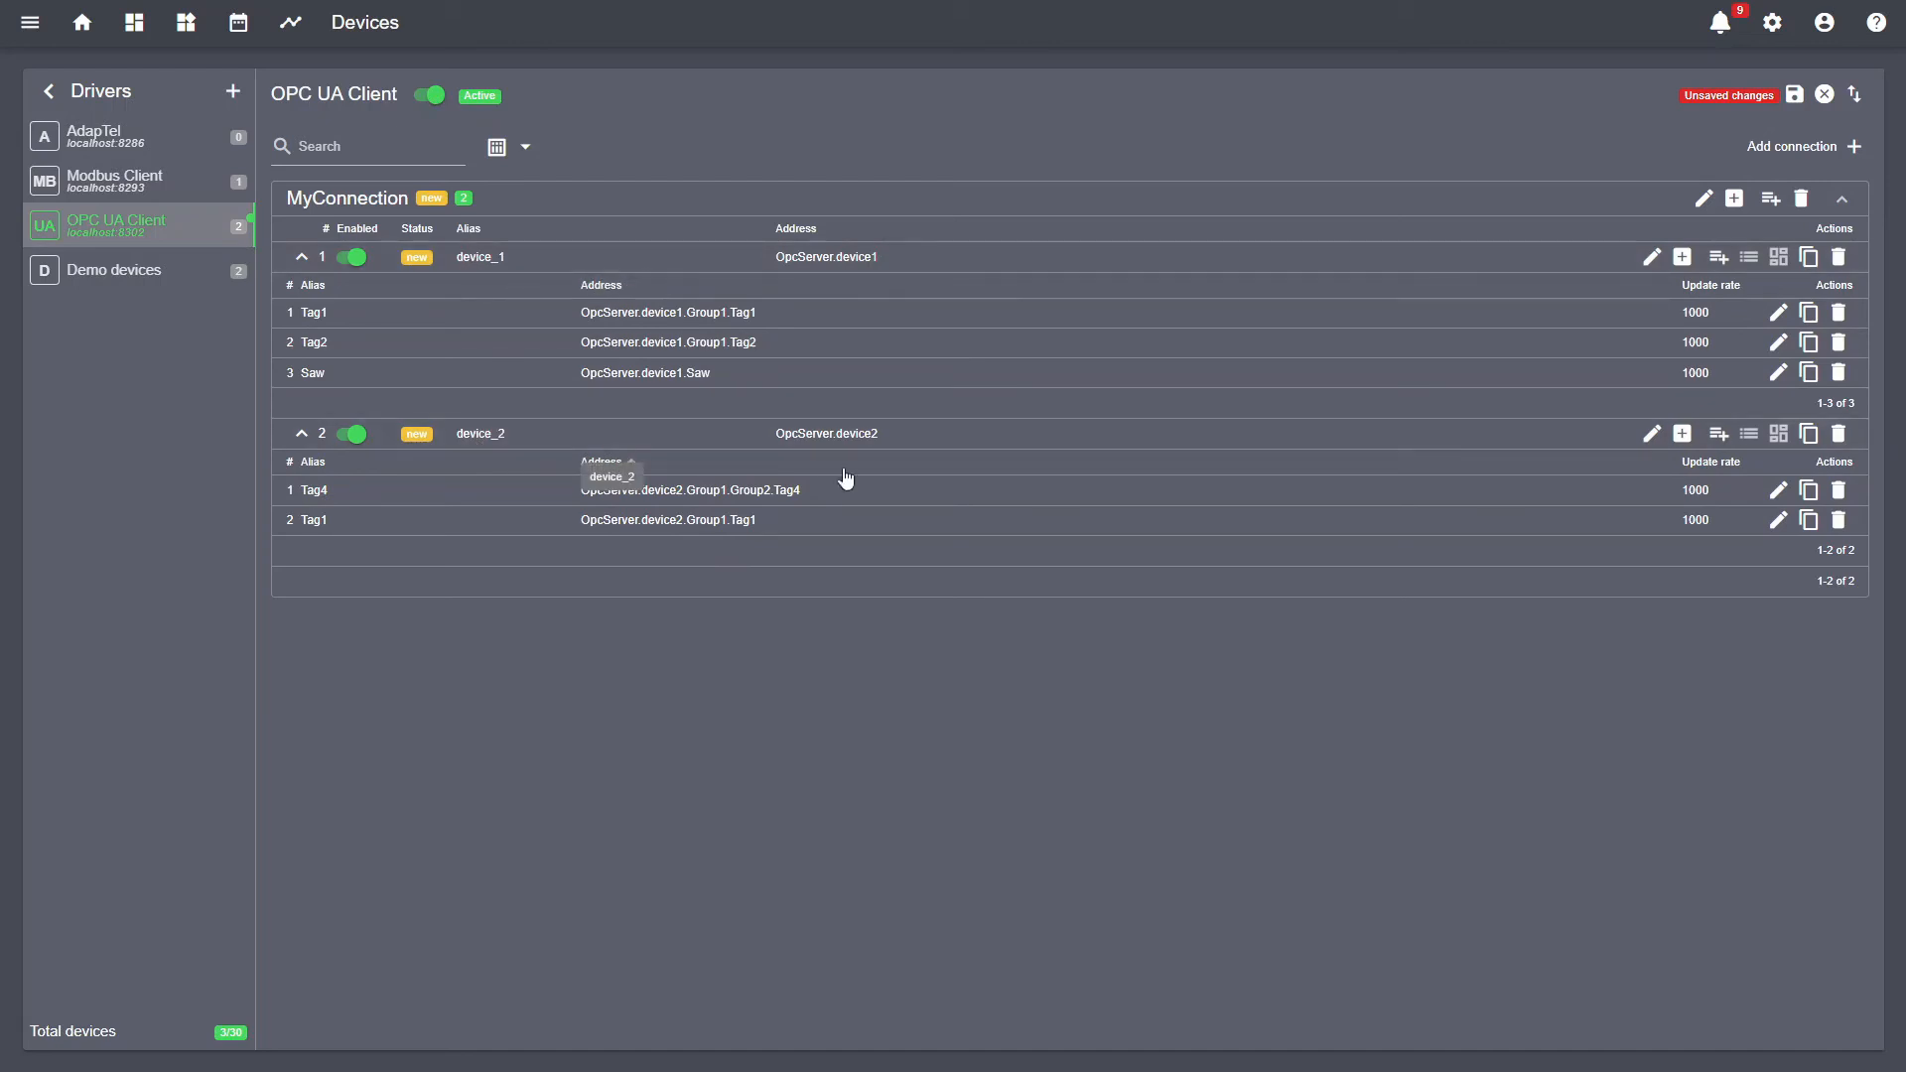
# - Start adding a single parameter to device_2, then cancel without adding it
pyautogui.click(1718, 434)
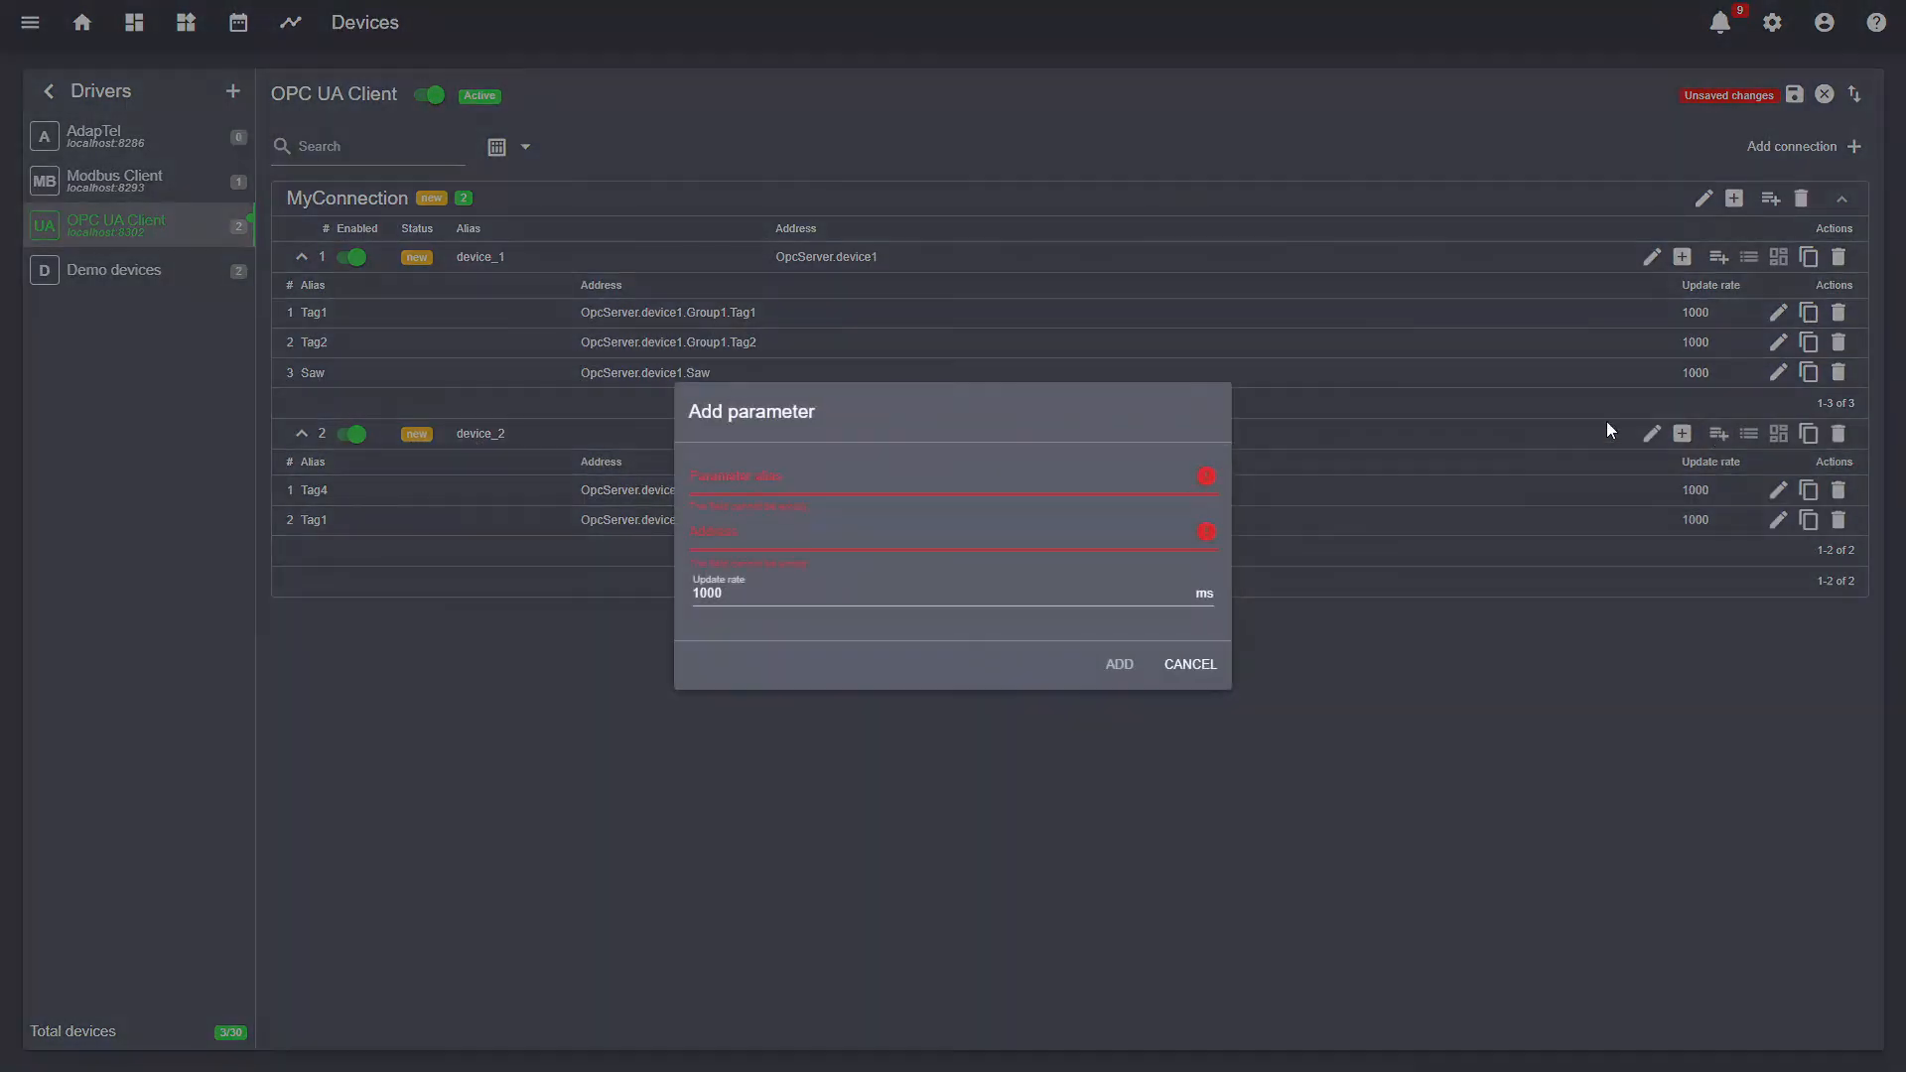
pyautogui.click(898, 524)
pyautogui.click(1190, 664)
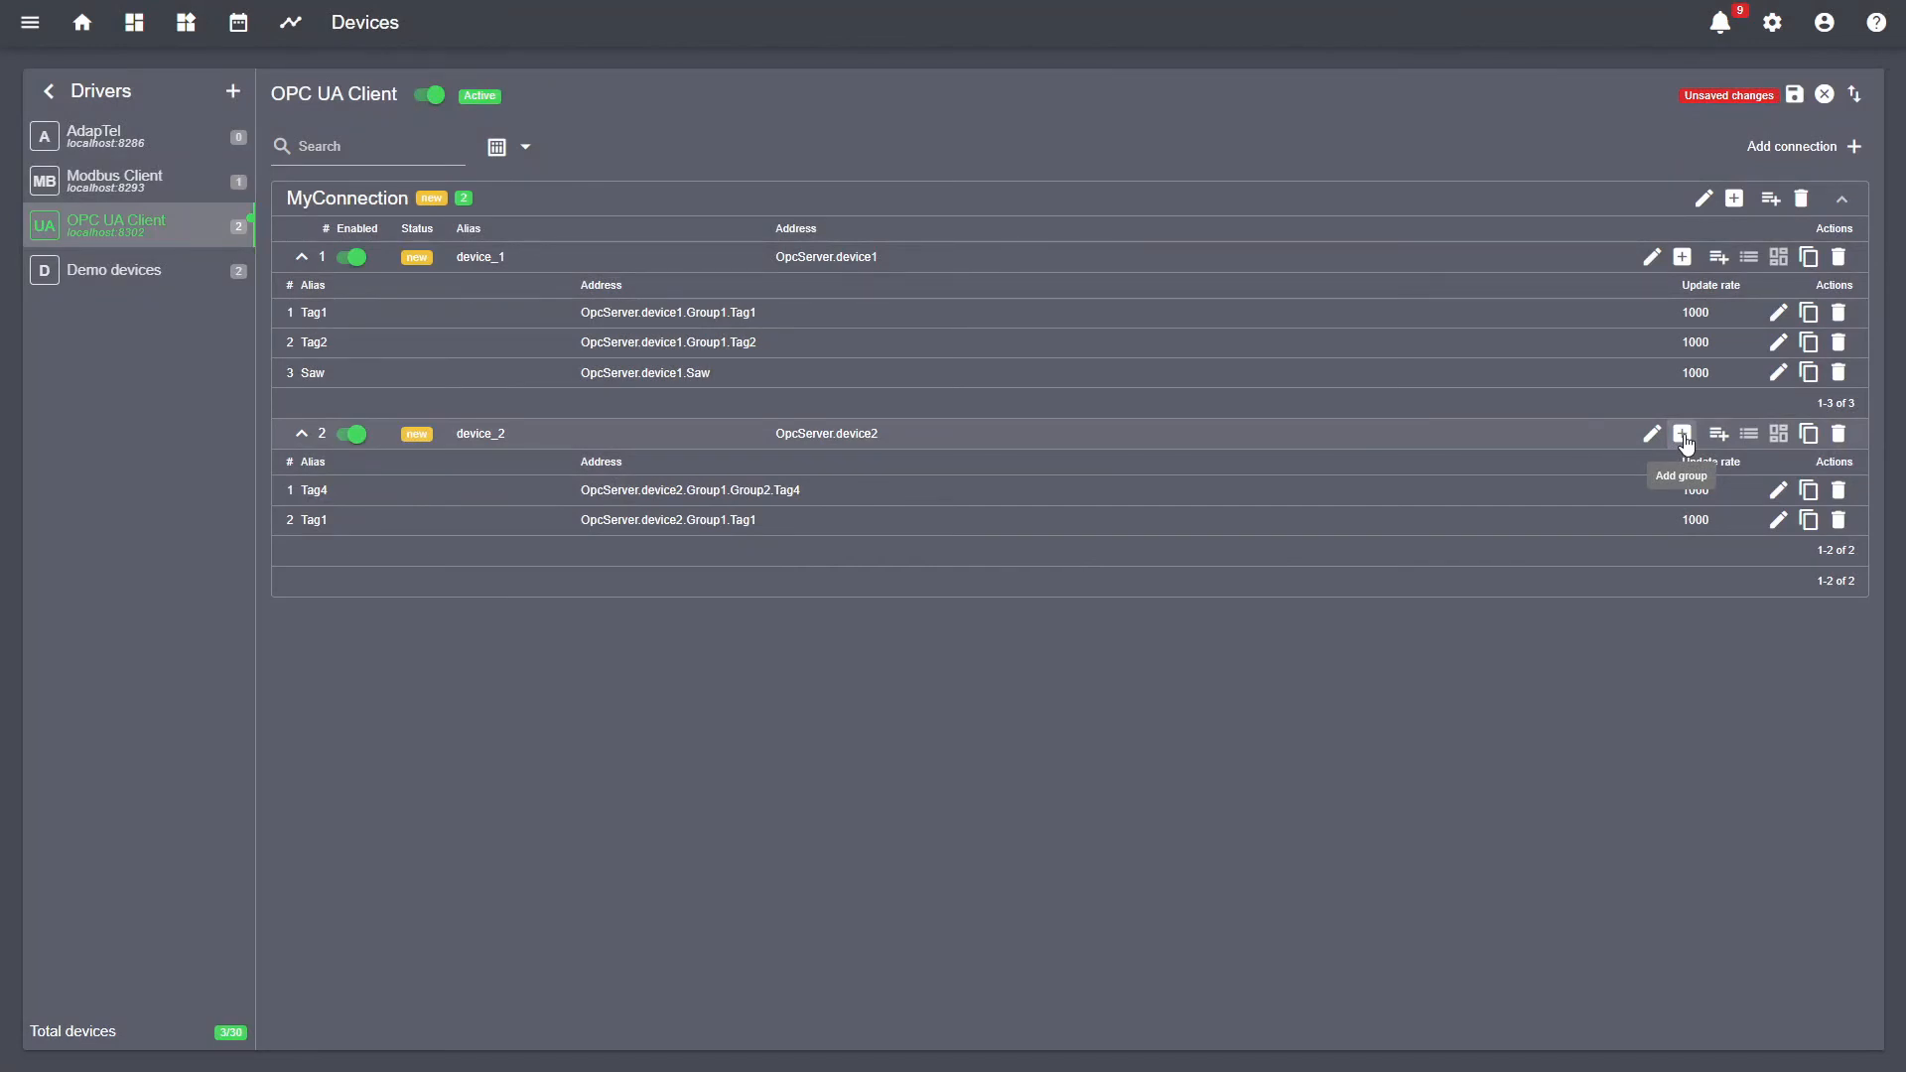
# - Add Tag5 from Group2 and Tag2, Tag3 from Group1 to device_2, then save the OPC UA driver
pyautogui.click(1681, 435)
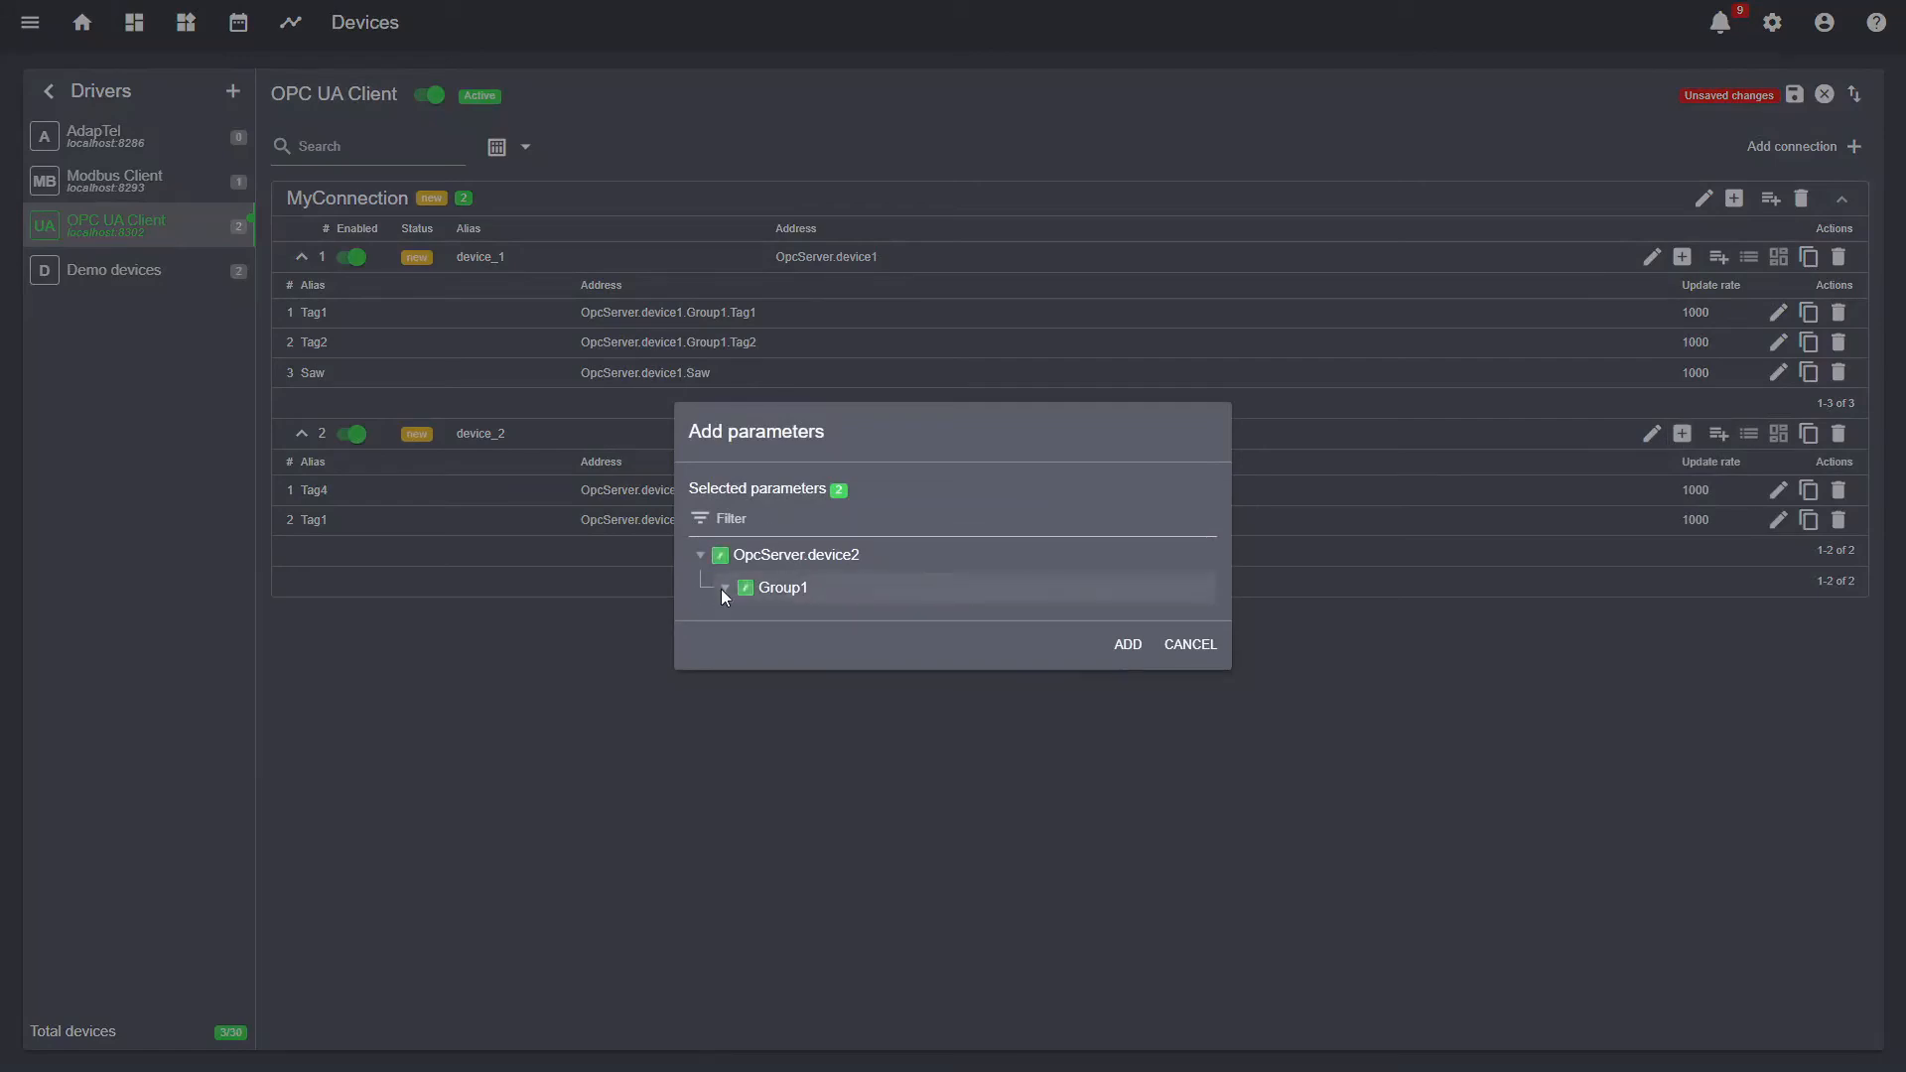
pyautogui.click(725, 588)
pyautogui.click(751, 549)
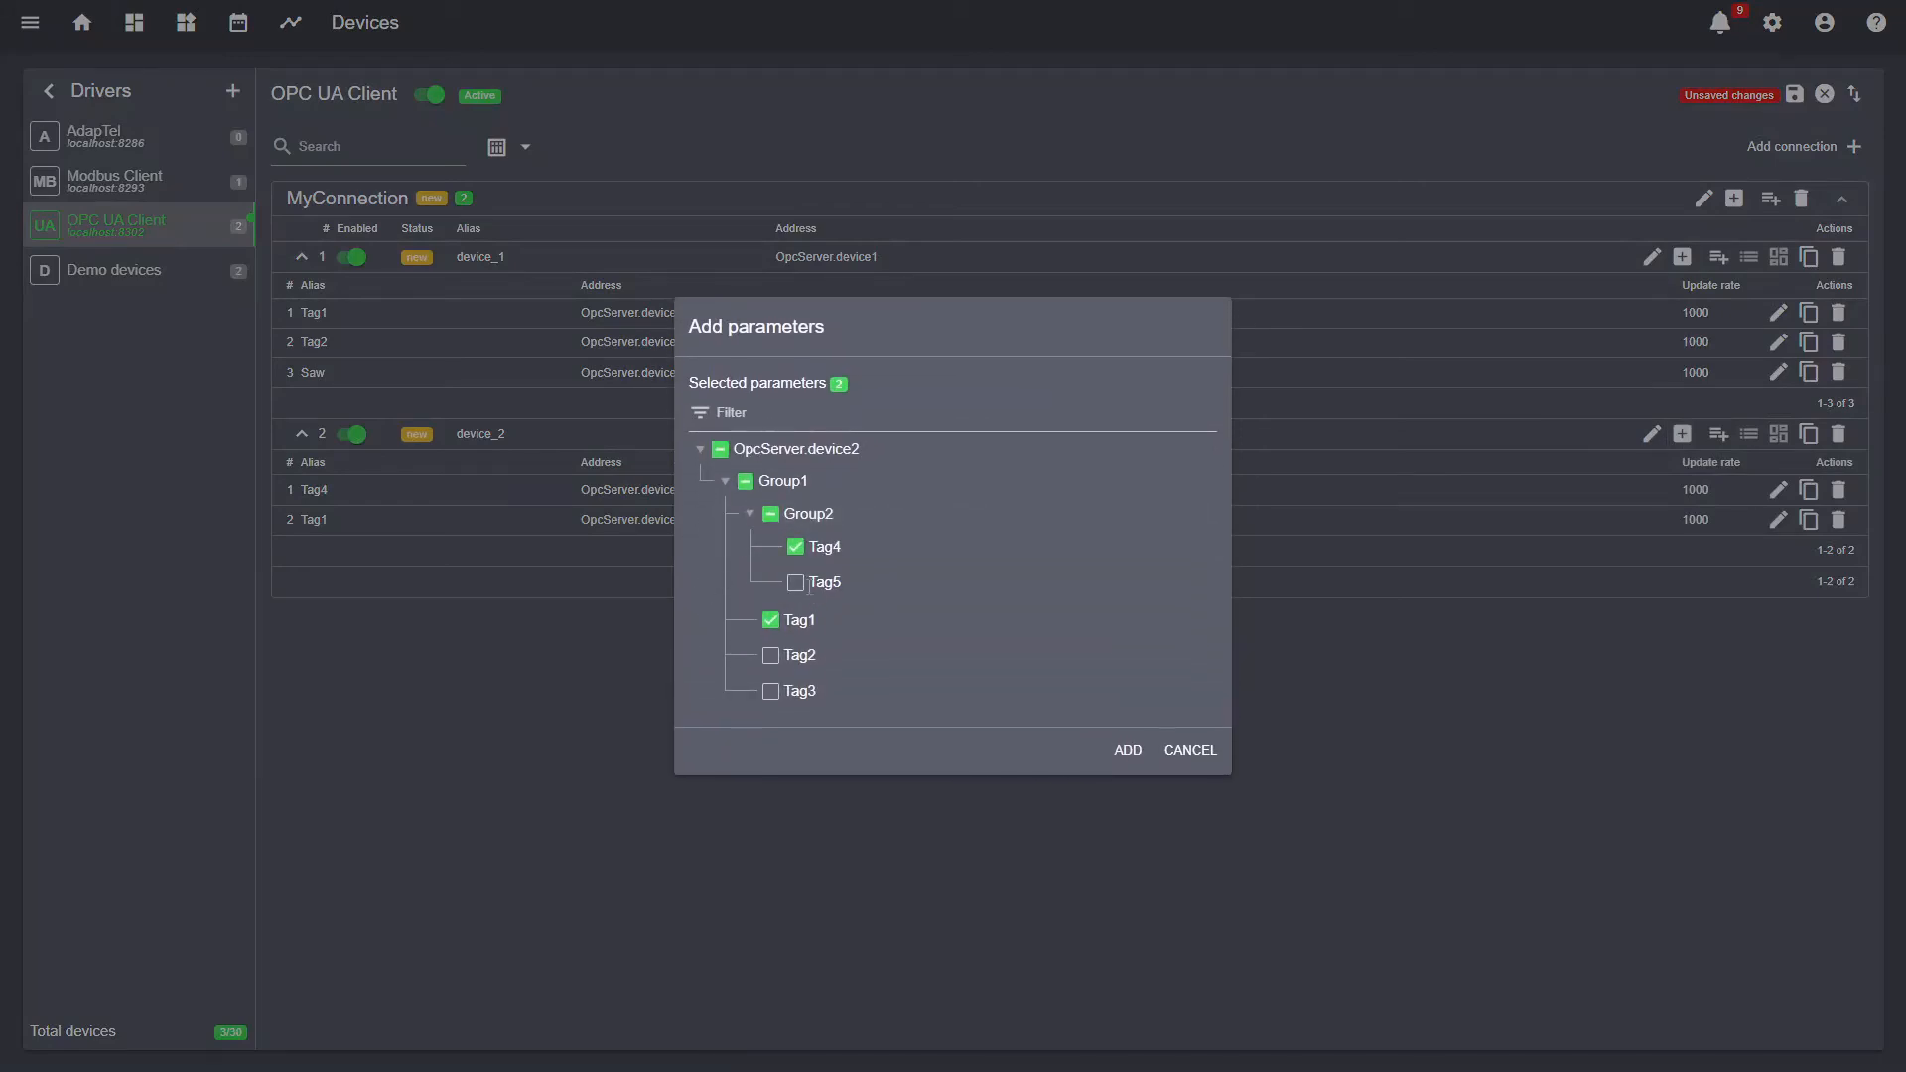
pyautogui.click(795, 582)
pyautogui.click(771, 657)
pyautogui.click(771, 691)
pyautogui.click(1125, 751)
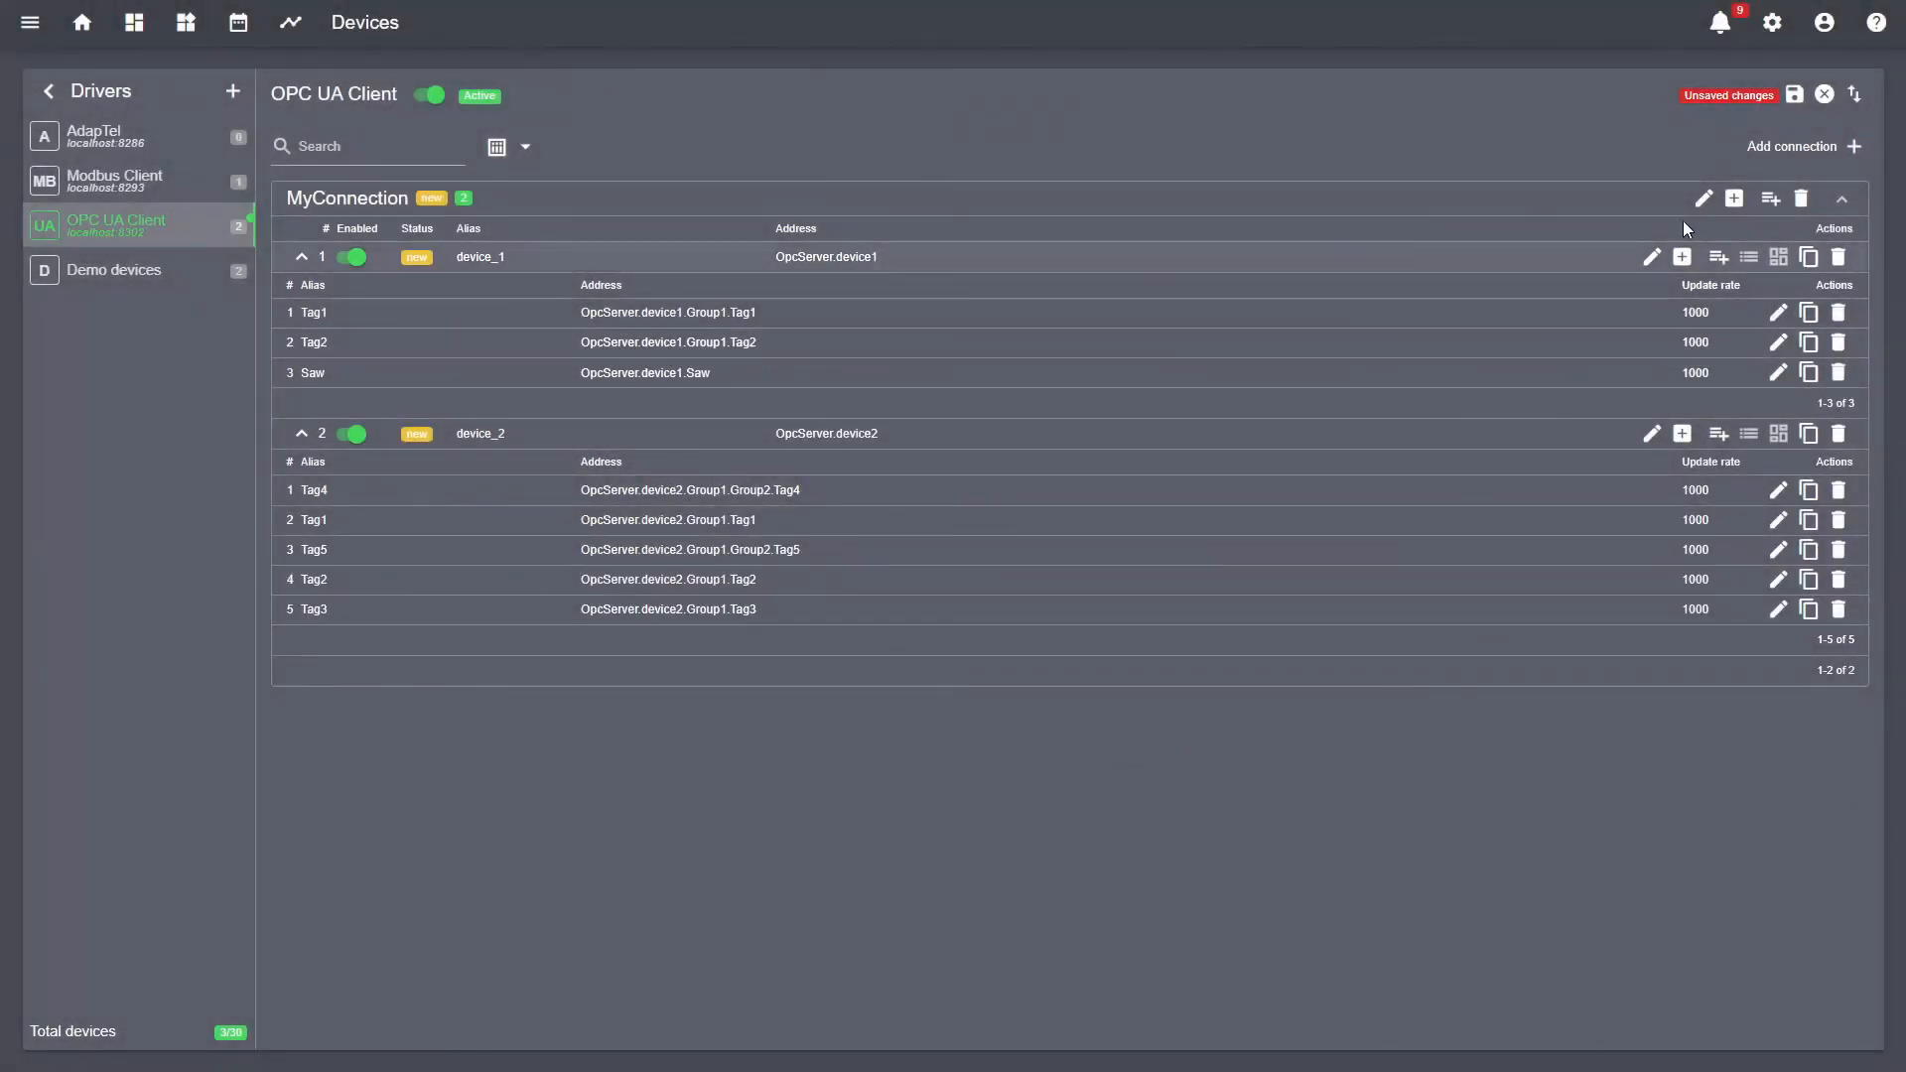
pyautogui.click(1794, 94)
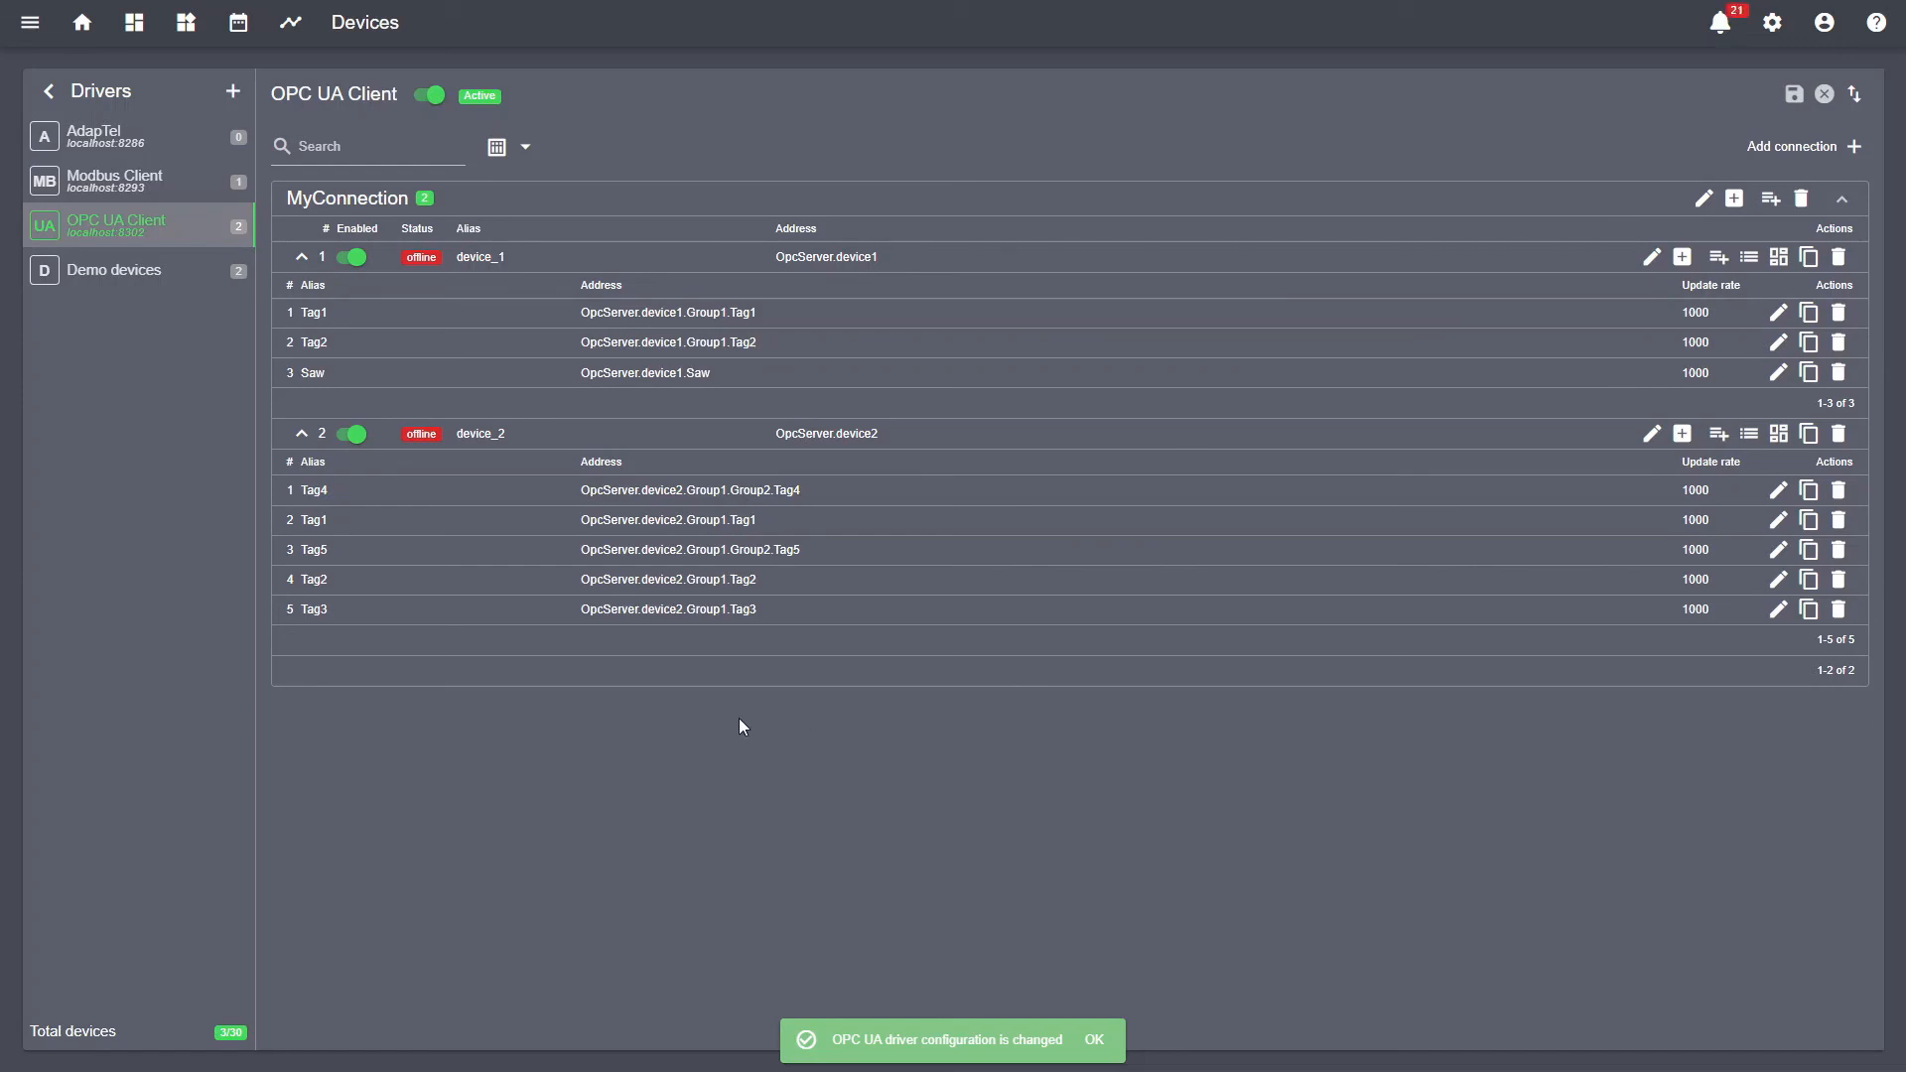
# - Turn off device_2's Enabled toggle and save the OPC UA Client configuration
pyautogui.click(351, 434)
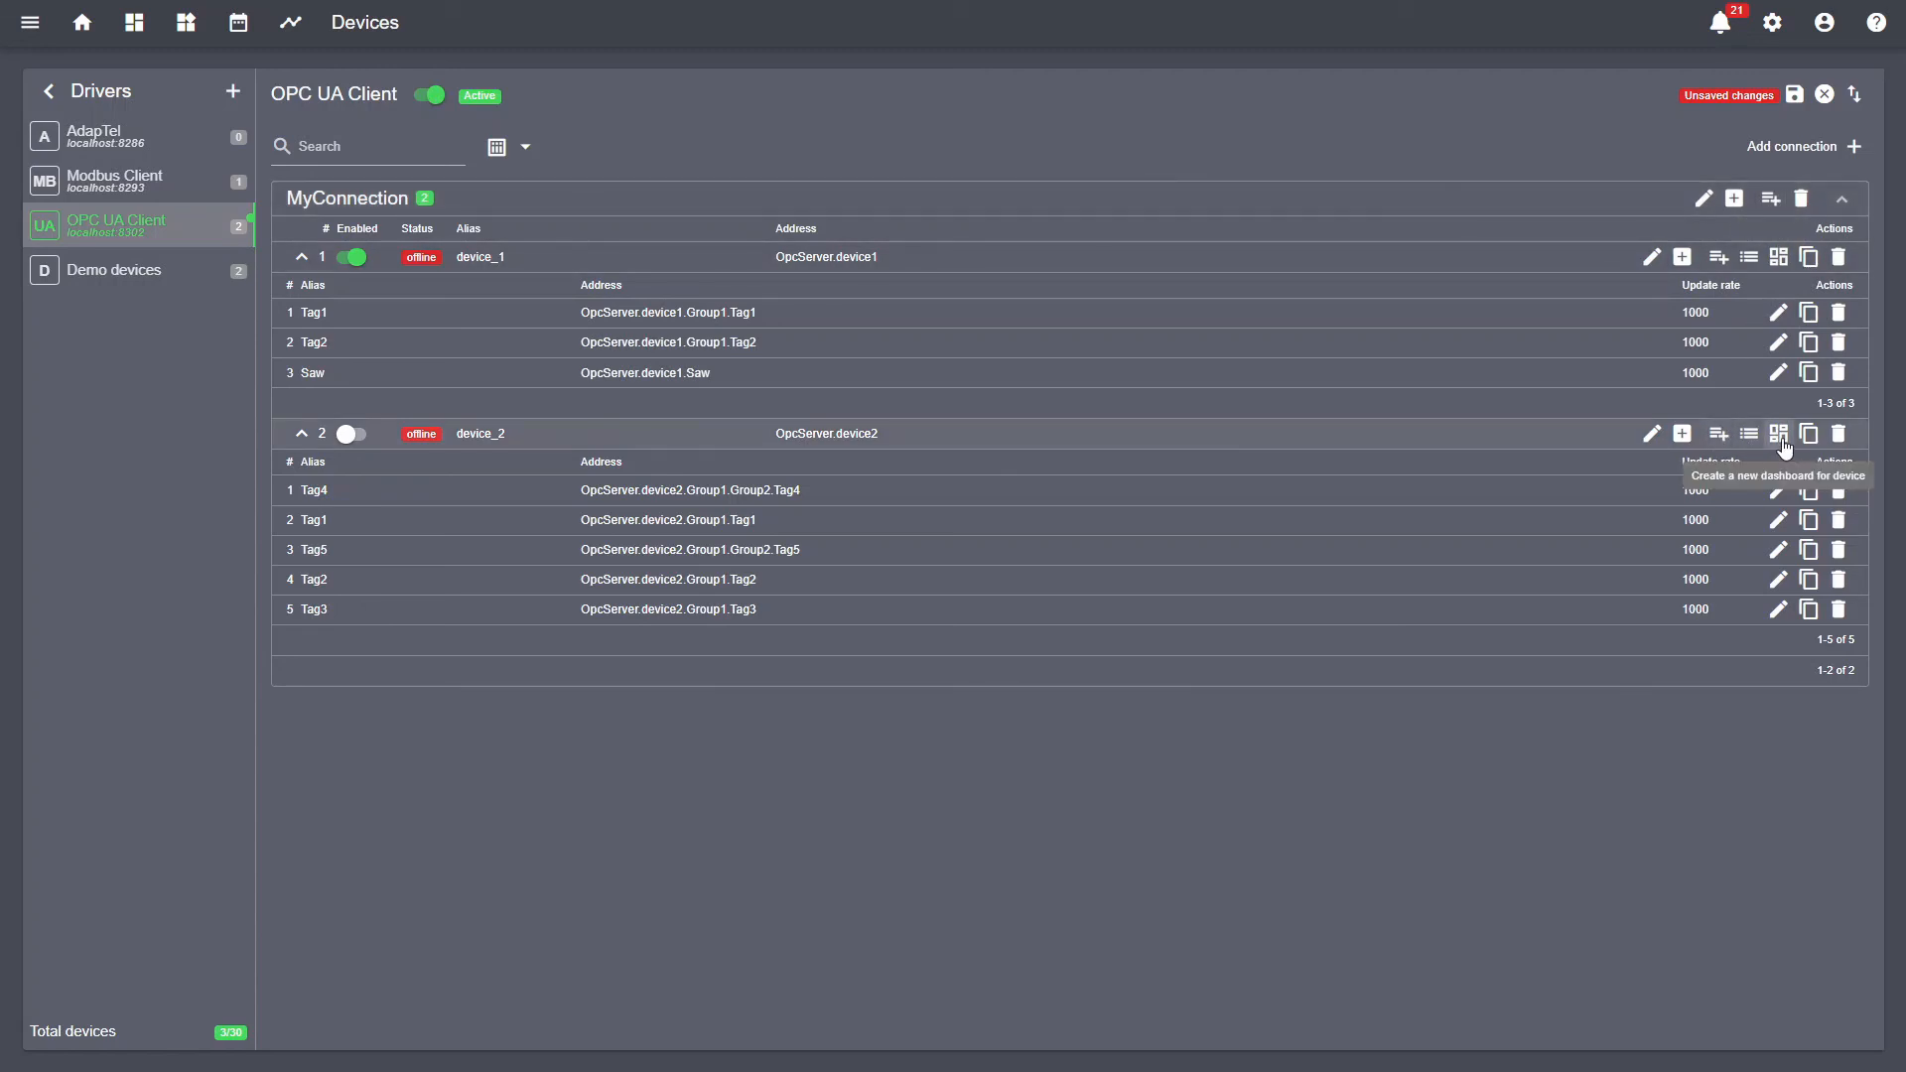
pyautogui.click(1797, 95)
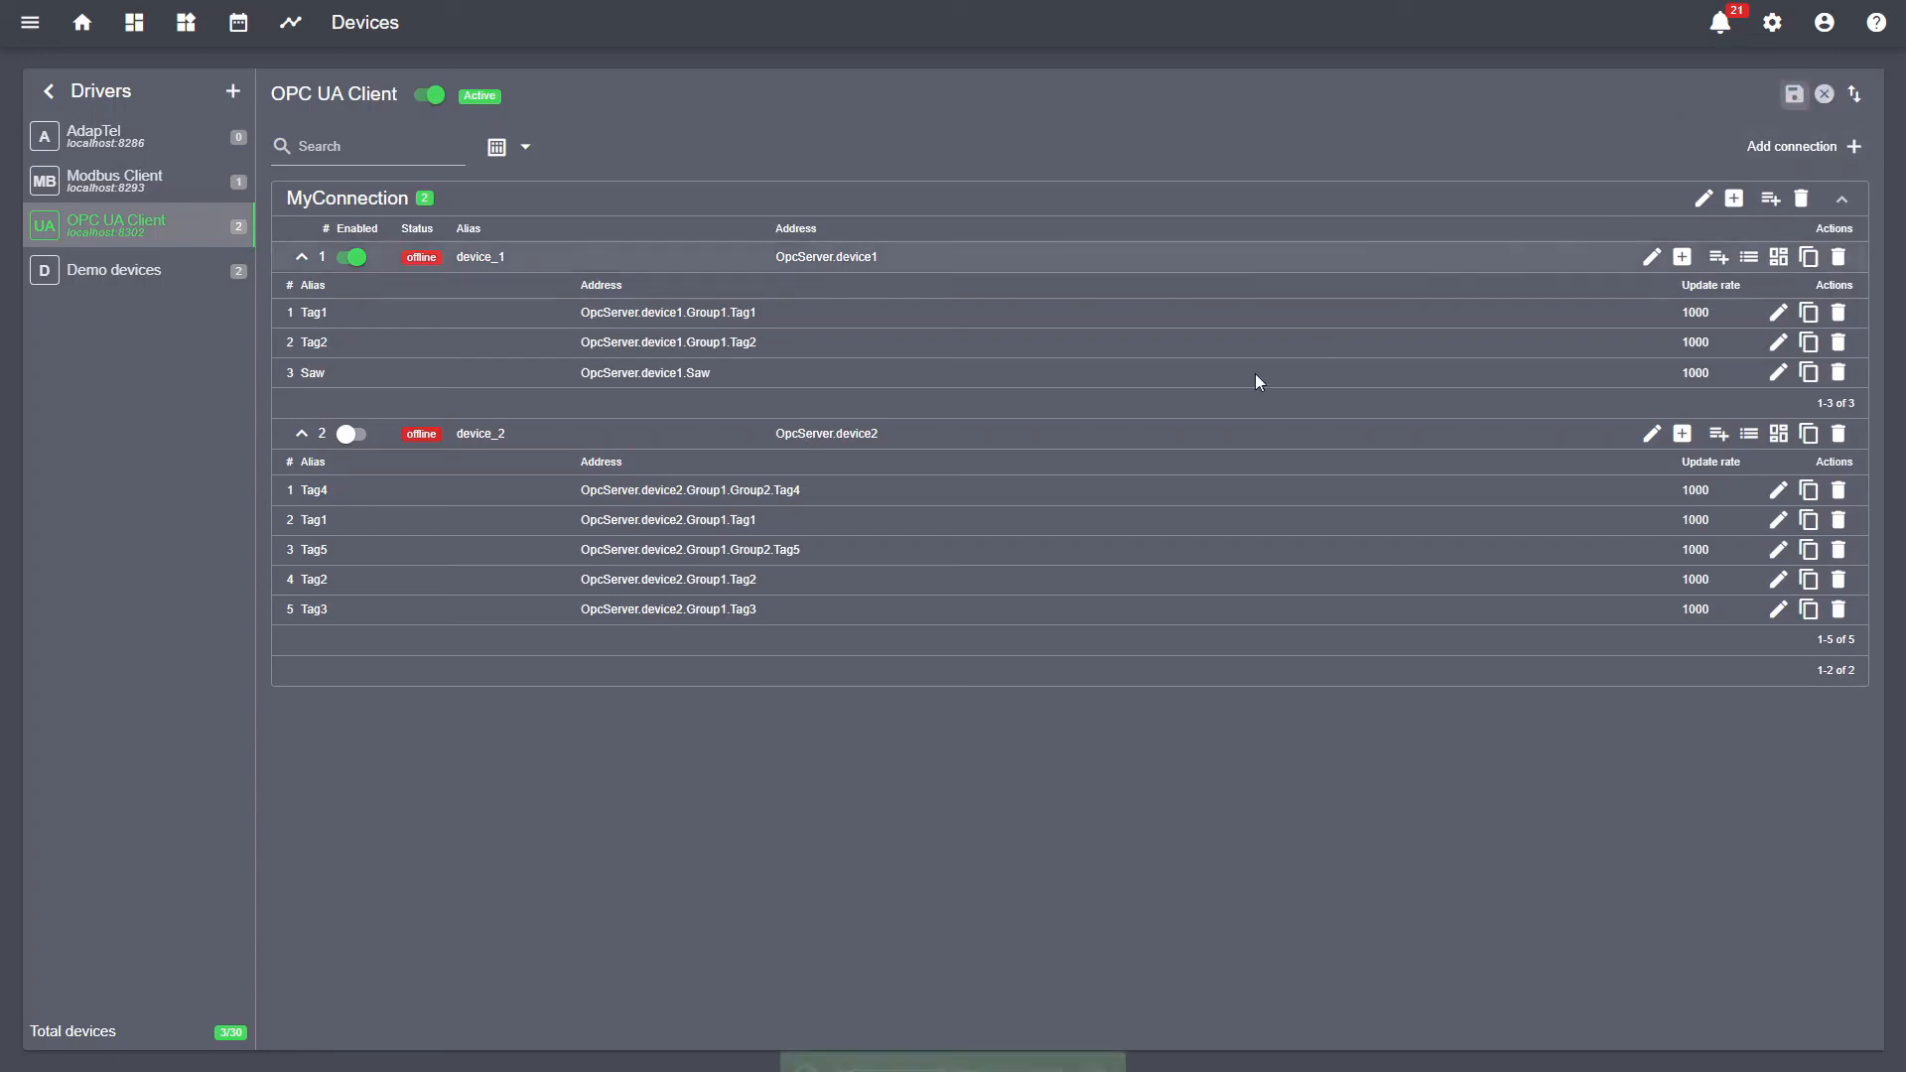
# - From Demo devices, add a new Custom data source on localhost with port 8300
pyautogui.click(150, 285)
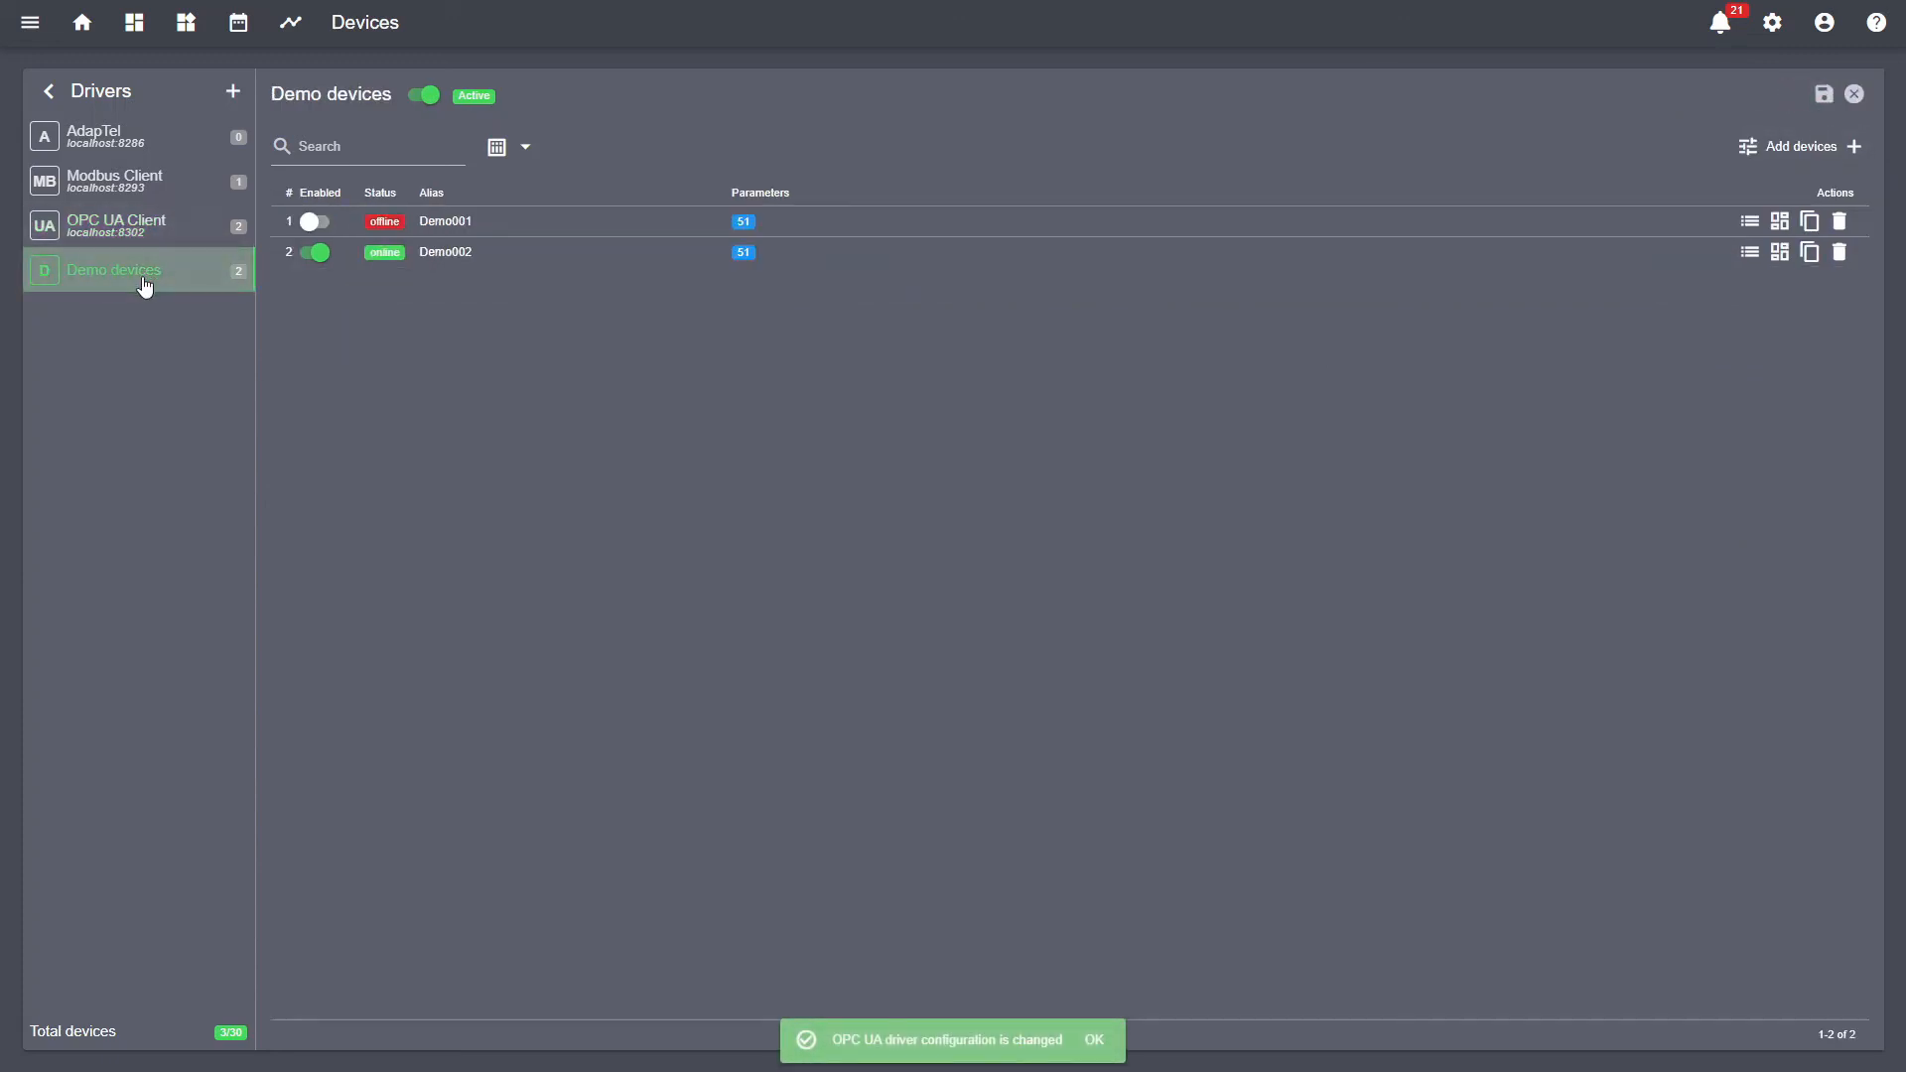
pyautogui.click(232, 91)
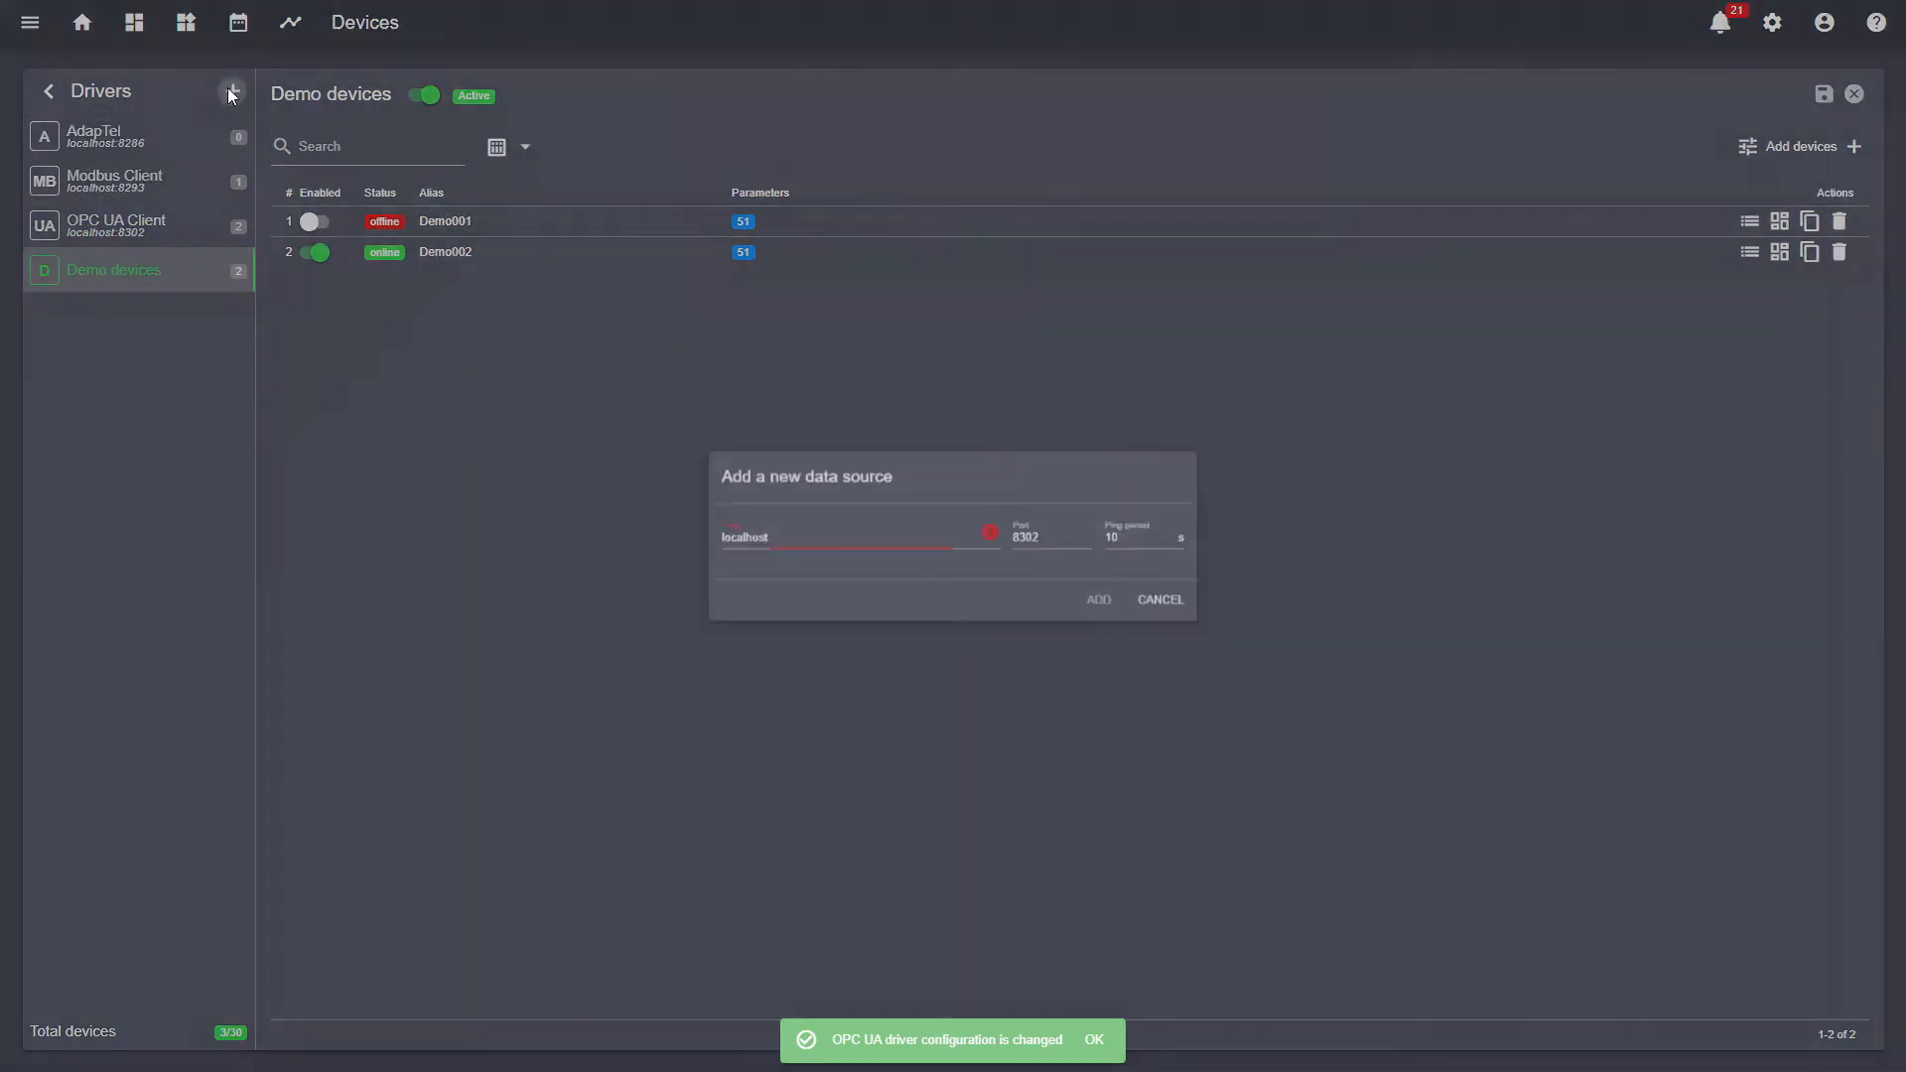
pyautogui.click(1064, 538)
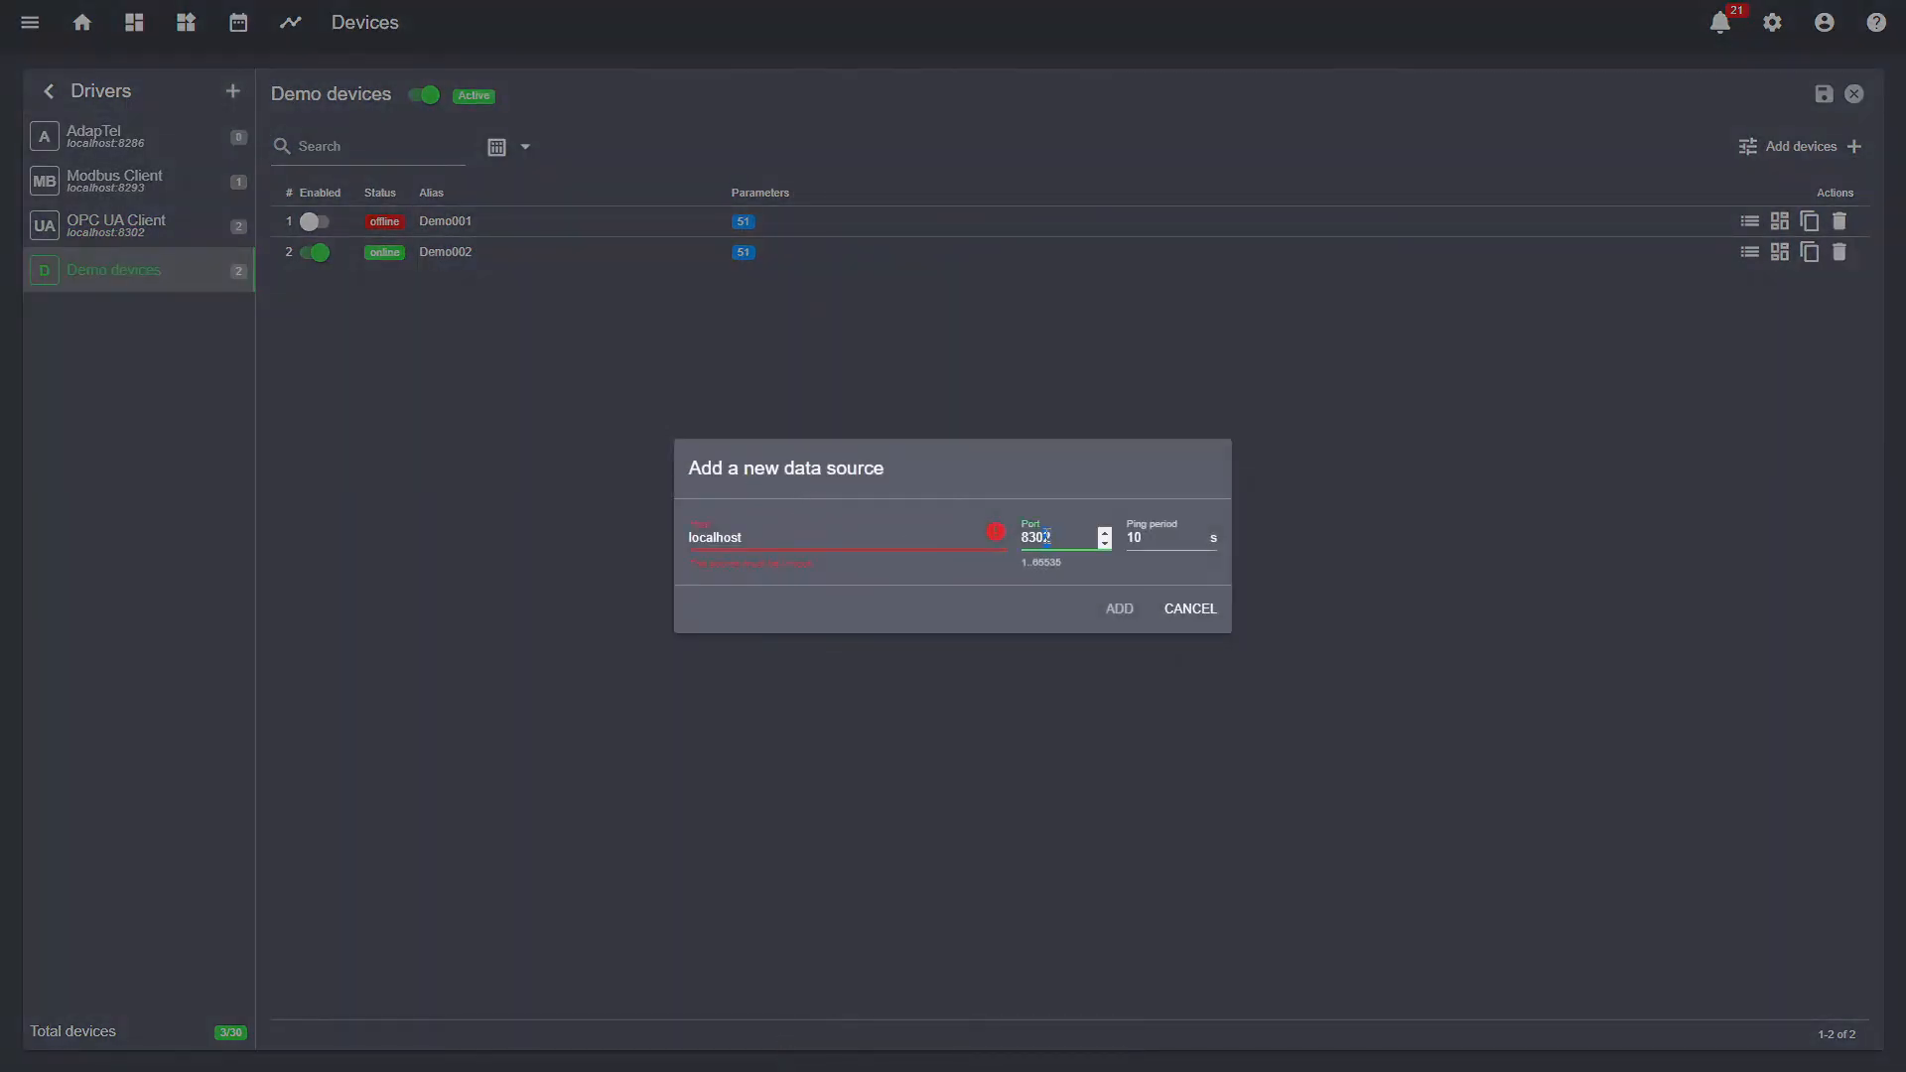
pyautogui.press('BackSpace')
pyautogui.write('0')
pyautogui.click(869, 570)
pyautogui.click(1116, 609)
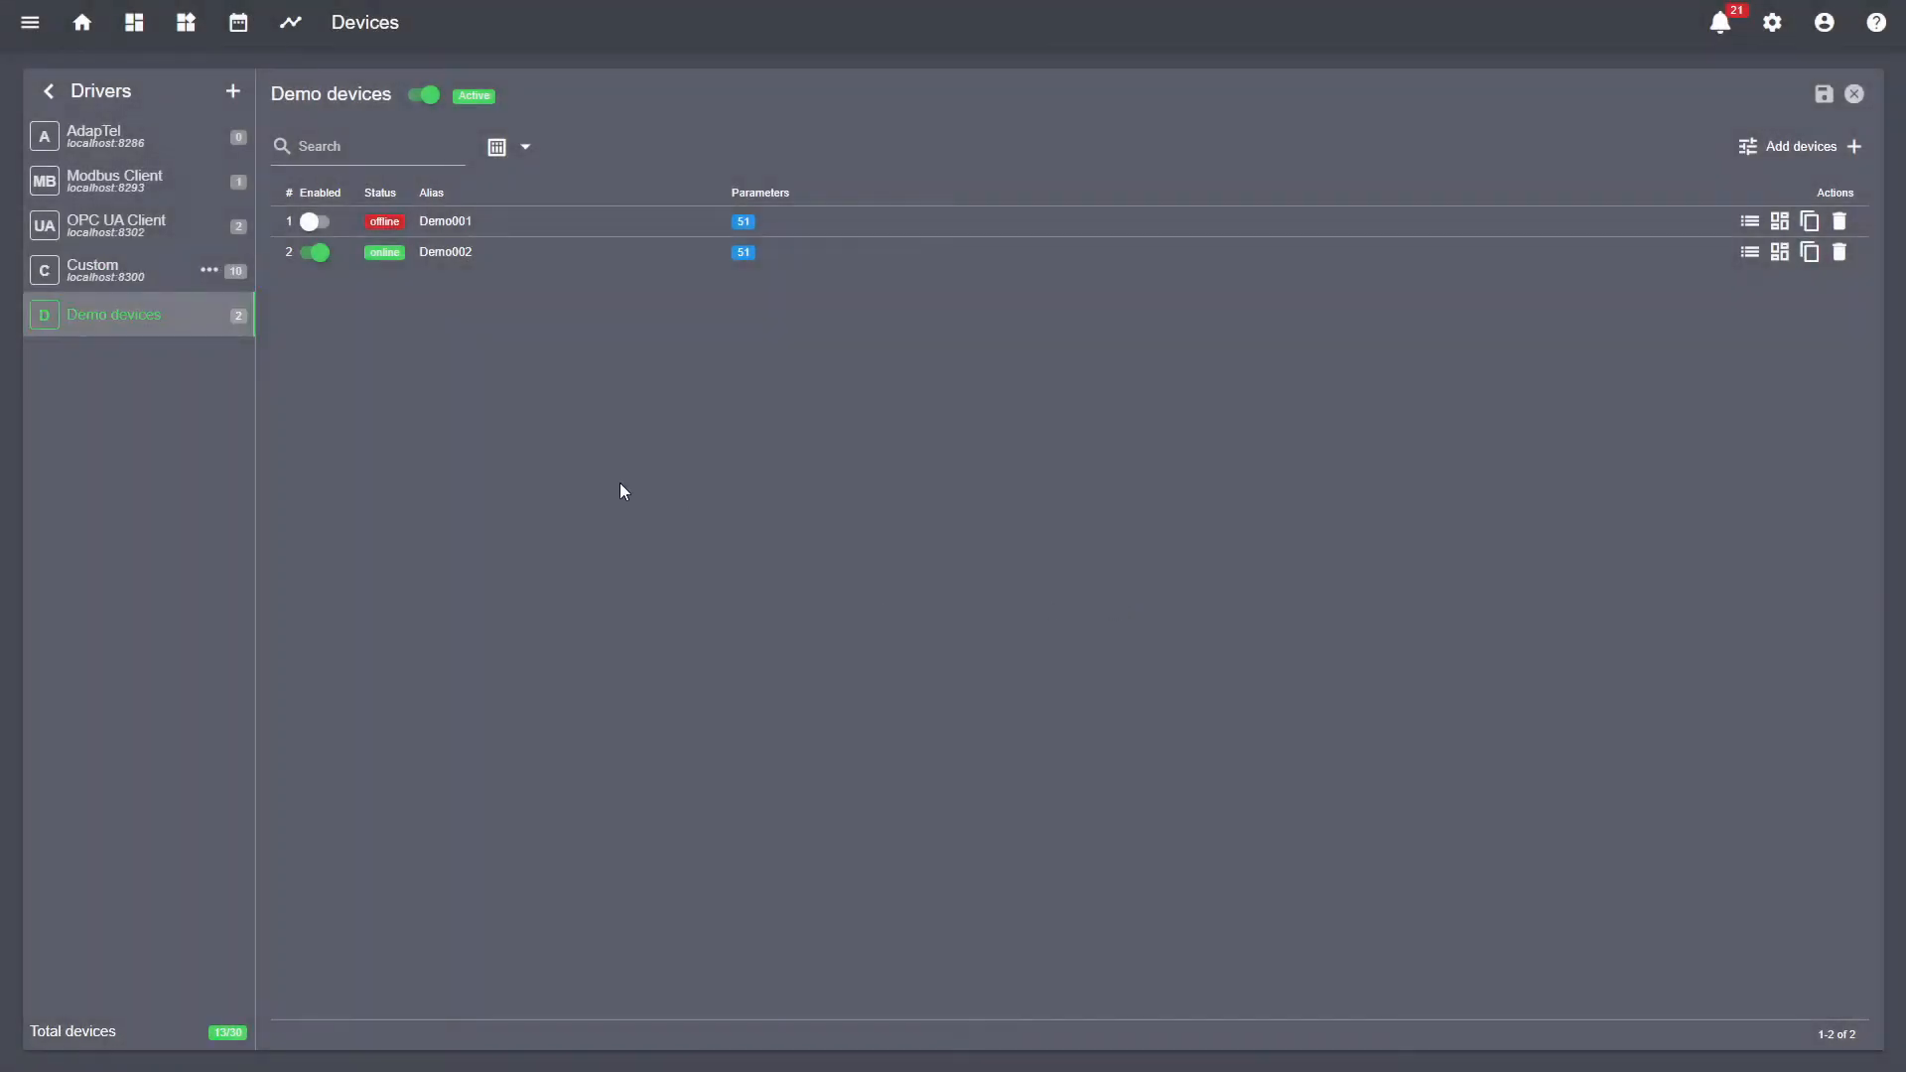
# - Open the Custom driver to view its ten devices, such as AlarmSystem/1 and Cards/0
pyautogui.click(118, 281)
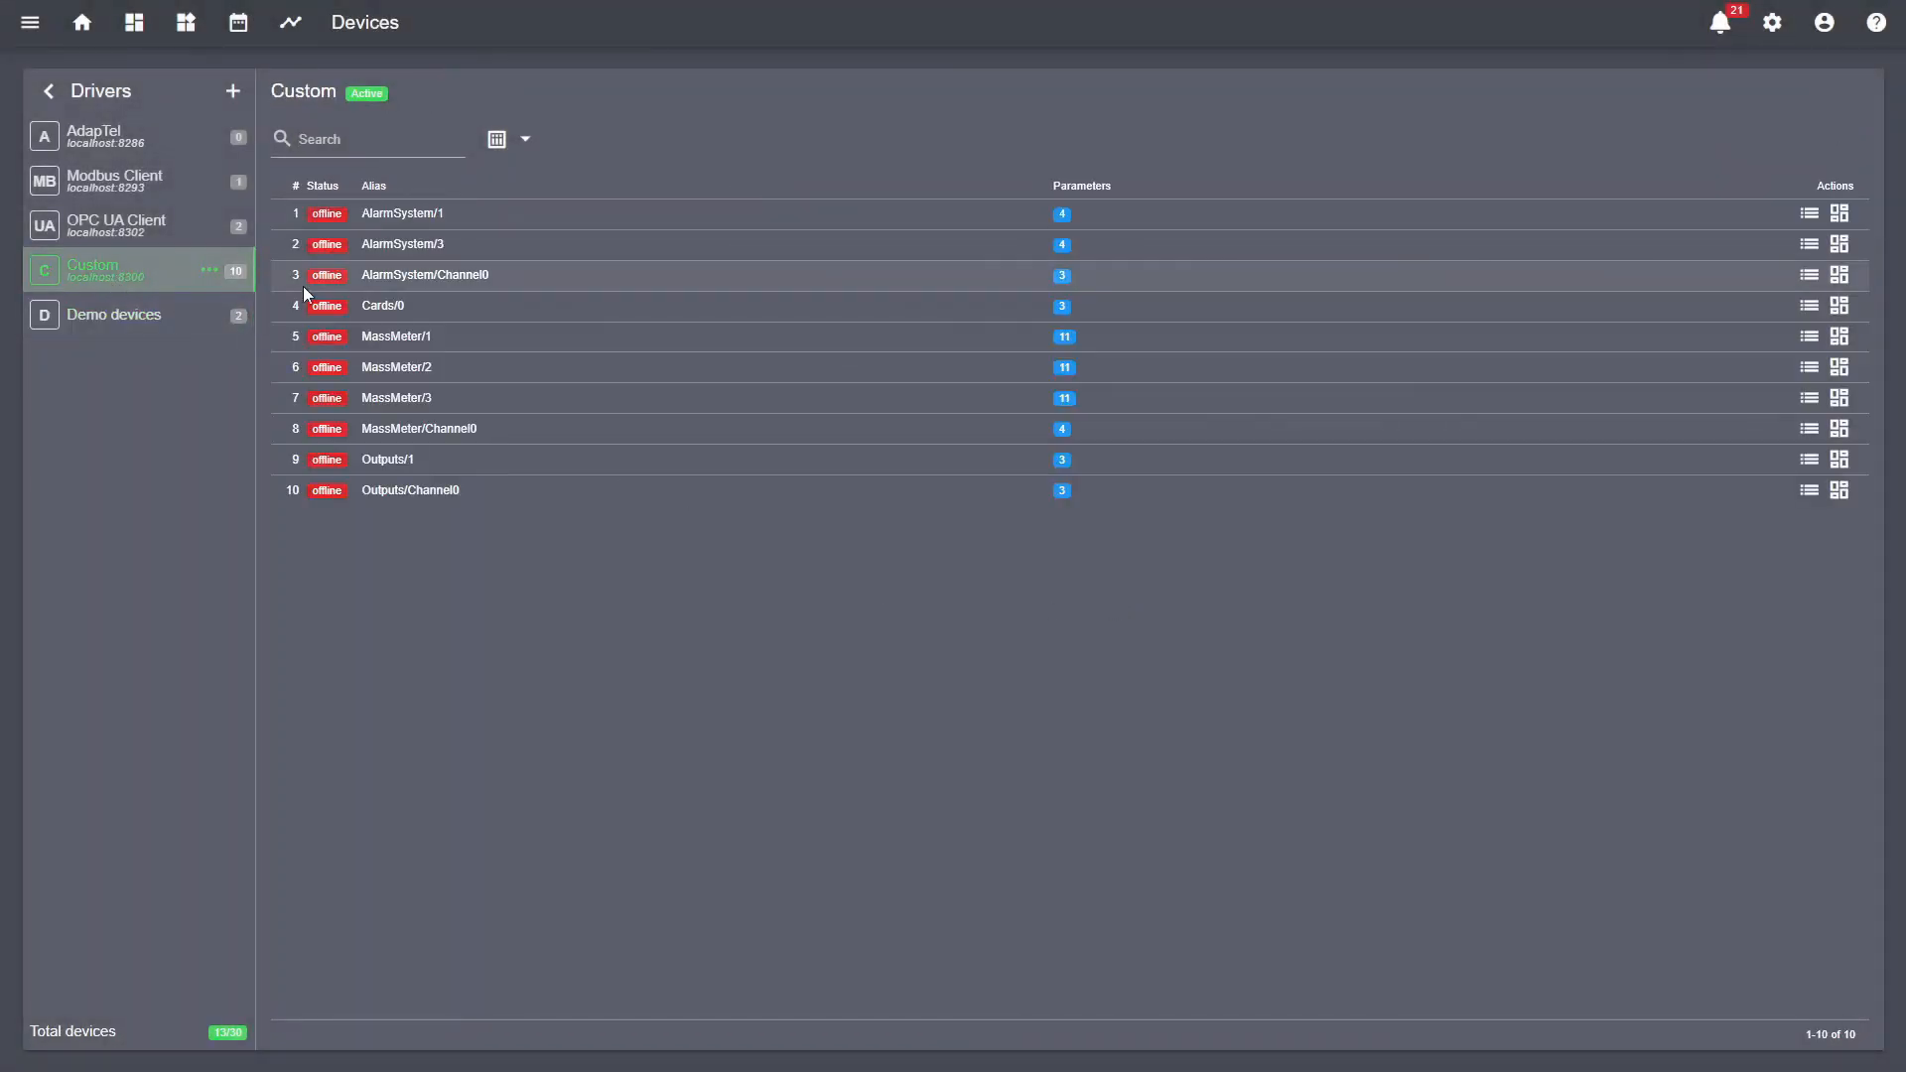